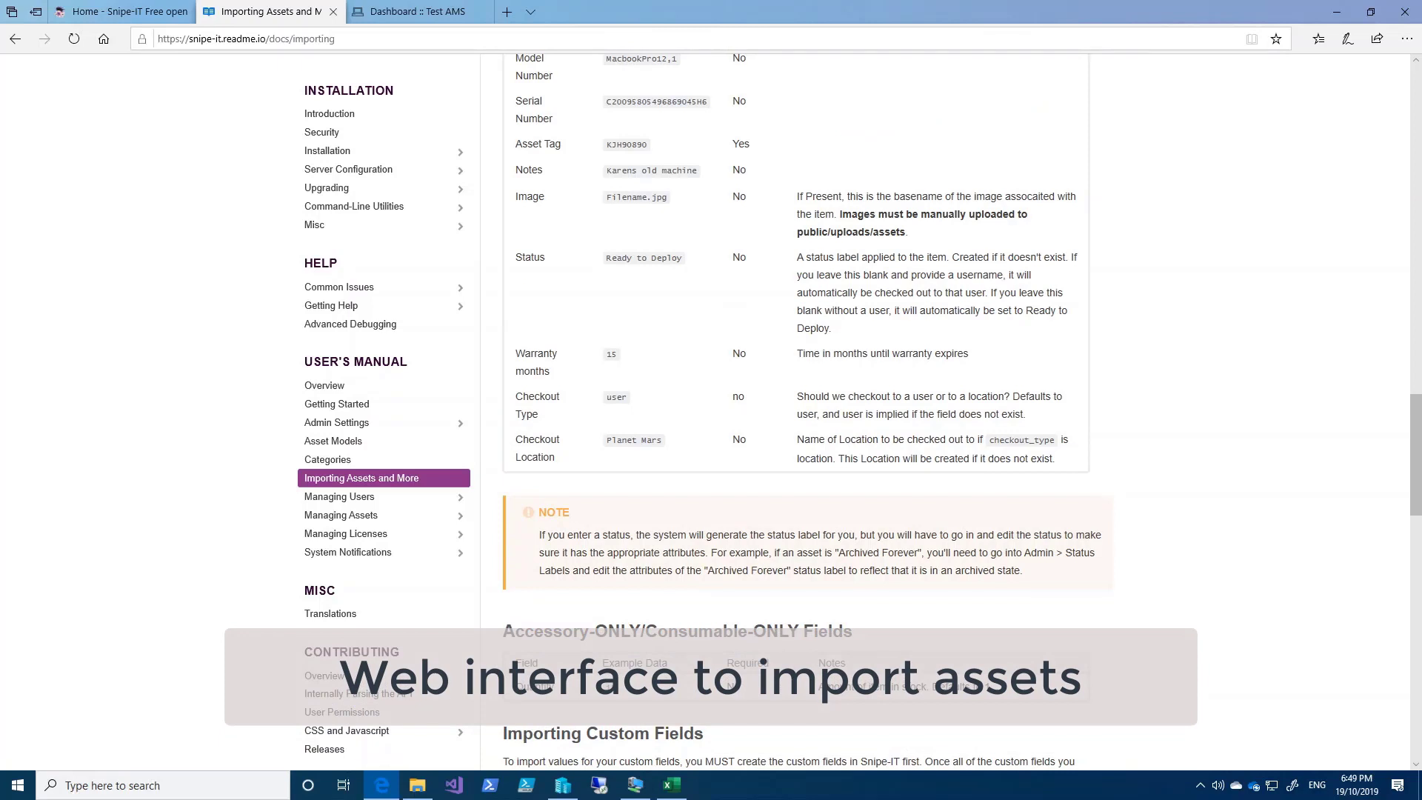
Step: Review the asset rows of sample-assets.csv in Excel, then return to the Test AMS dashboard in the browser
{"action": "left_click", "coordinate": [425, 13]}
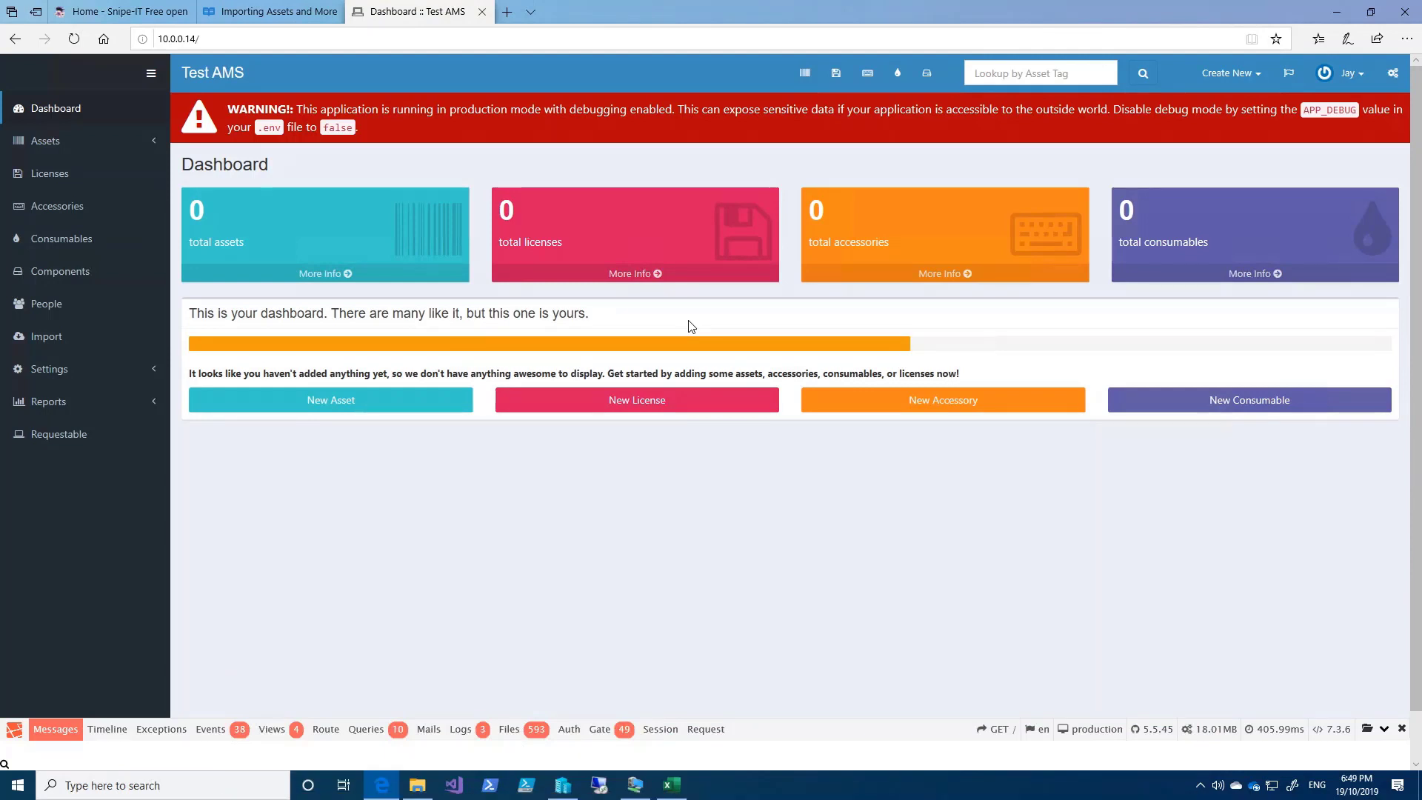
{"action": "left_click", "coordinate": [673, 787]}
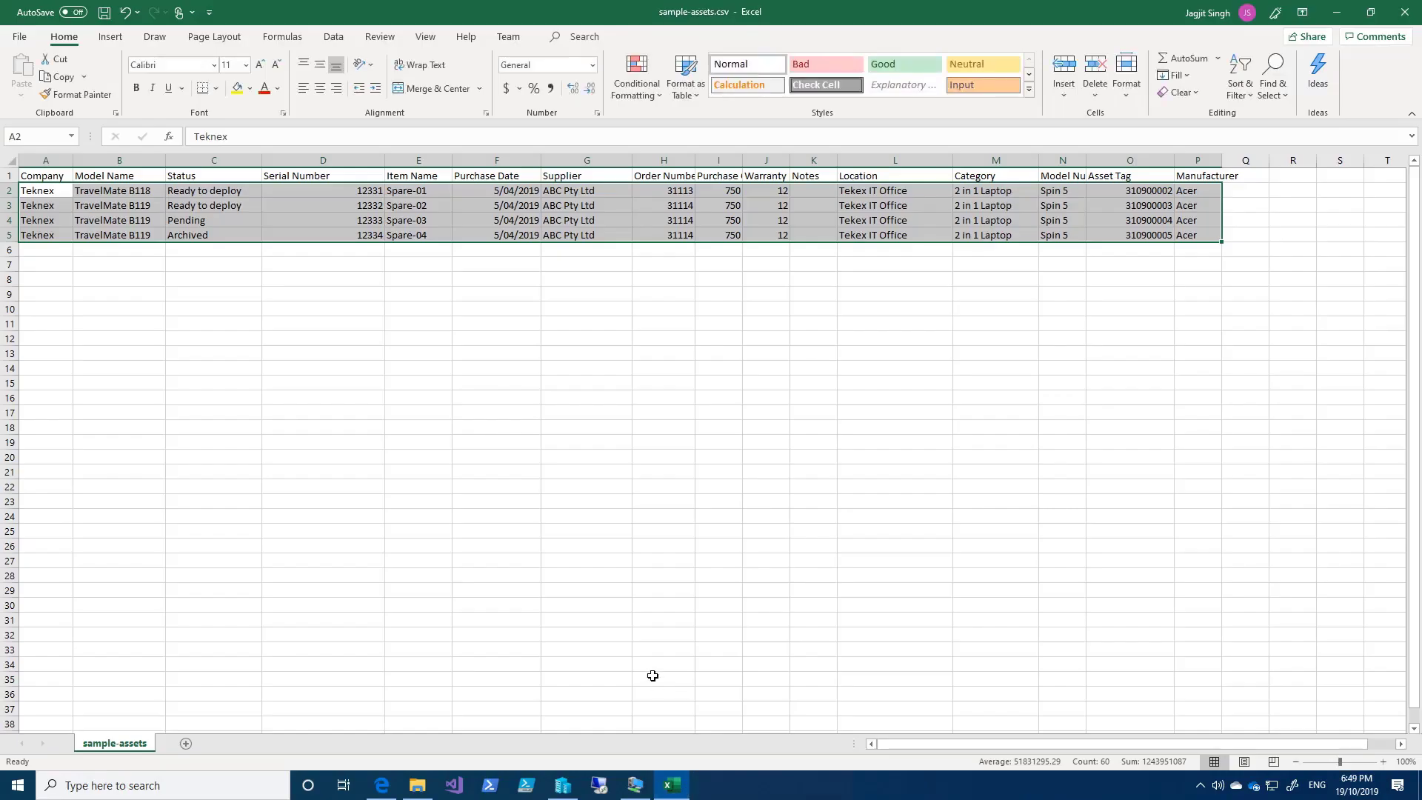
{"action": "left_click", "coordinate": [46, 194]}
{"action": "left_click", "coordinate": [1338, 12]}
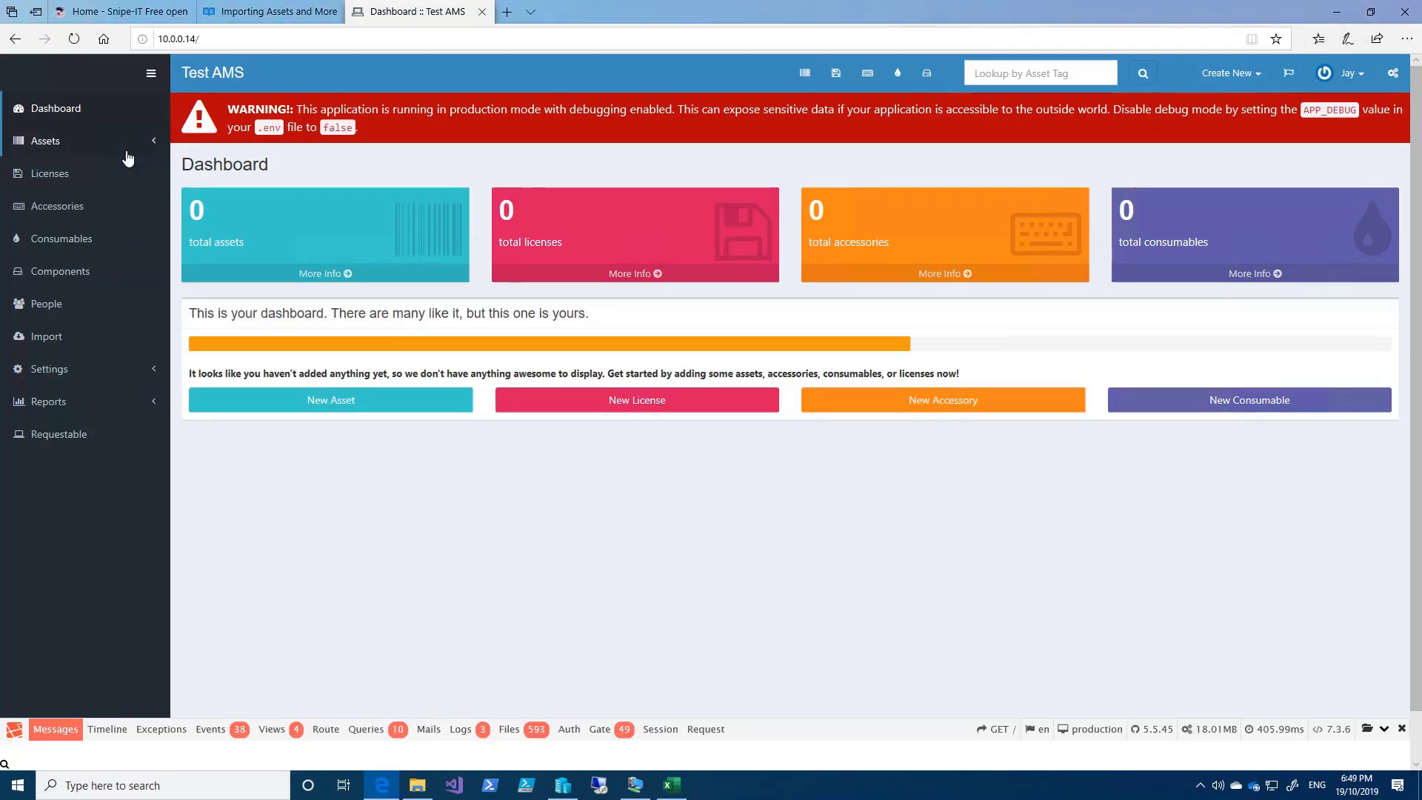
Step: Upload sample-assets.csv from the Snipe-IT documents folder on the Import page
{"action": "left_click", "coordinate": [71, 337]}
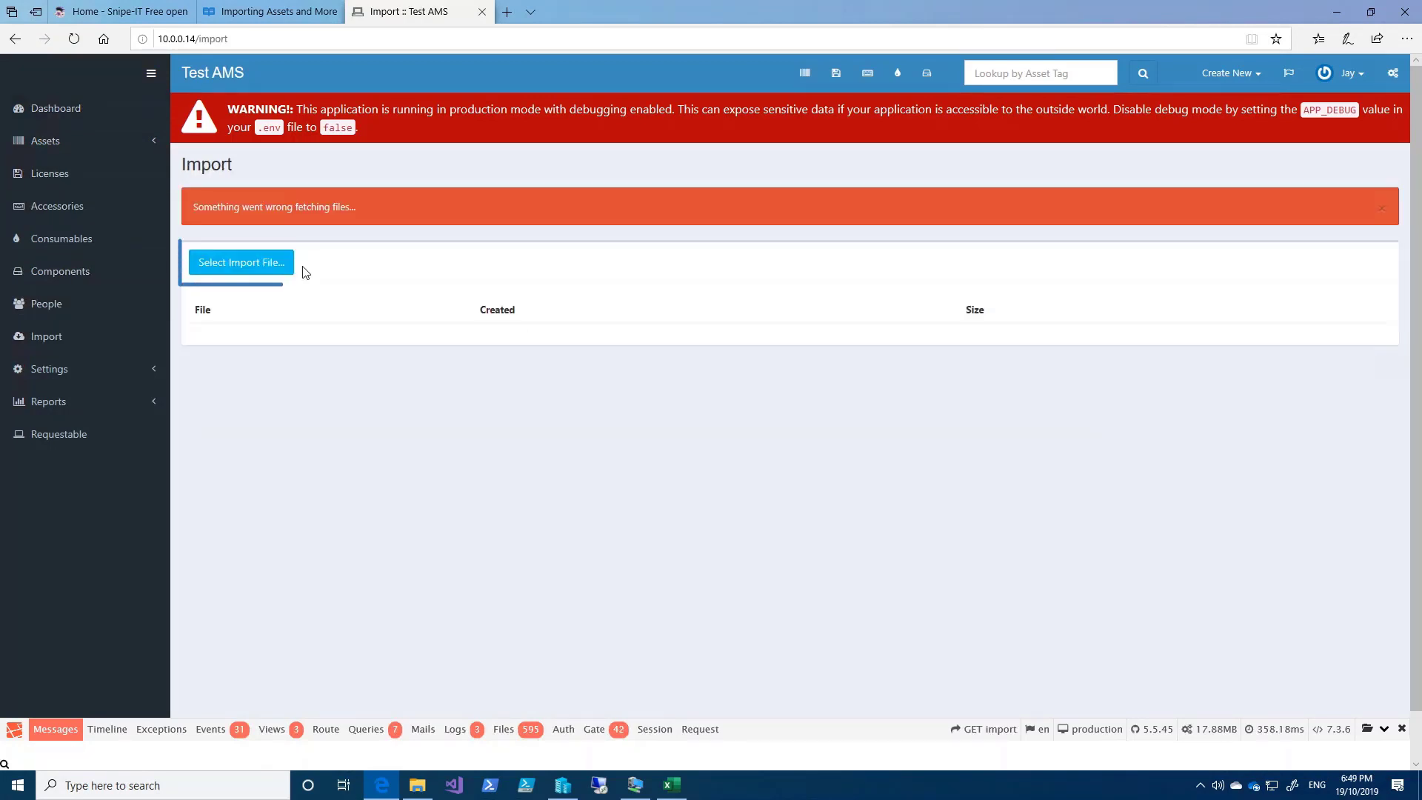
{"action": "left_click", "coordinate": [268, 264]}
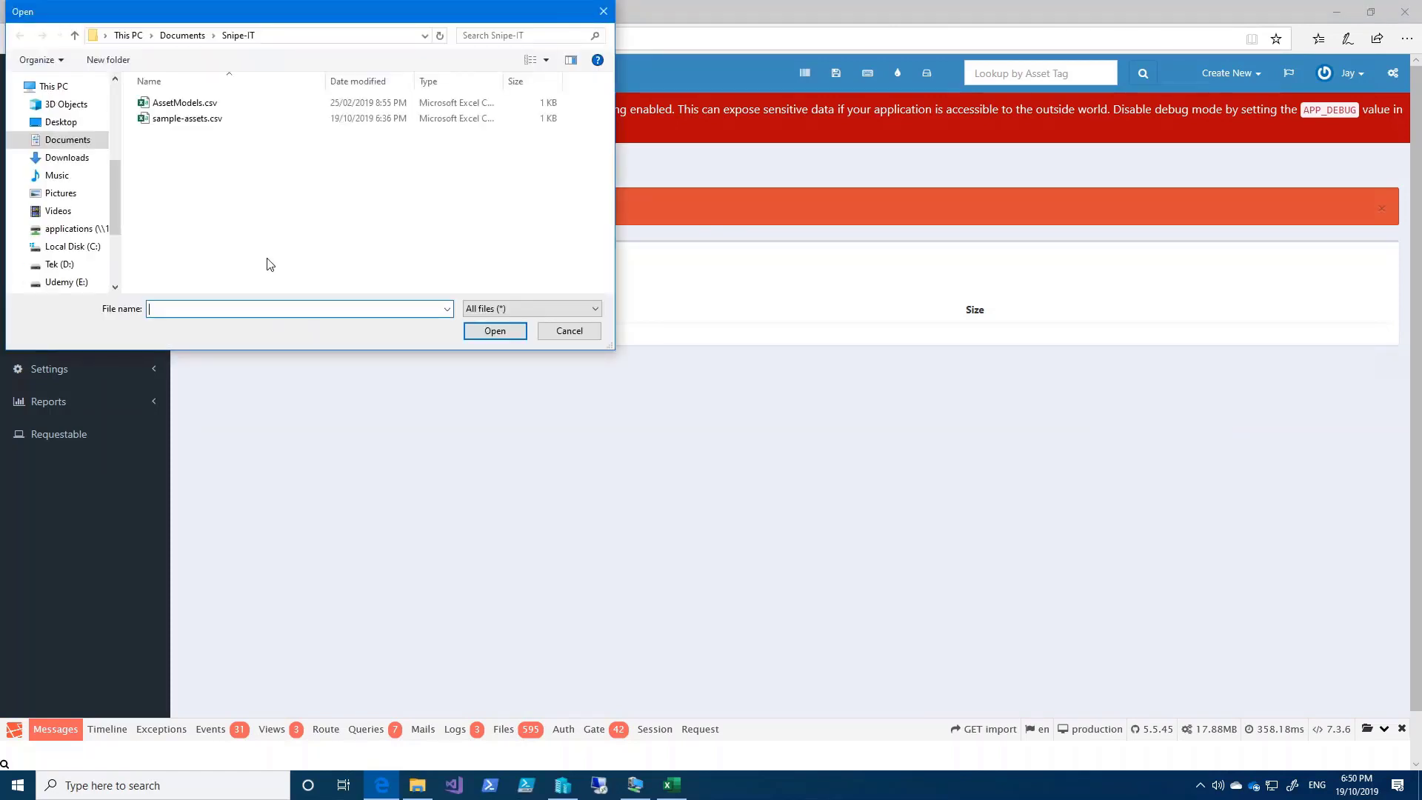
{"action": "left_click", "coordinate": [197, 121]}
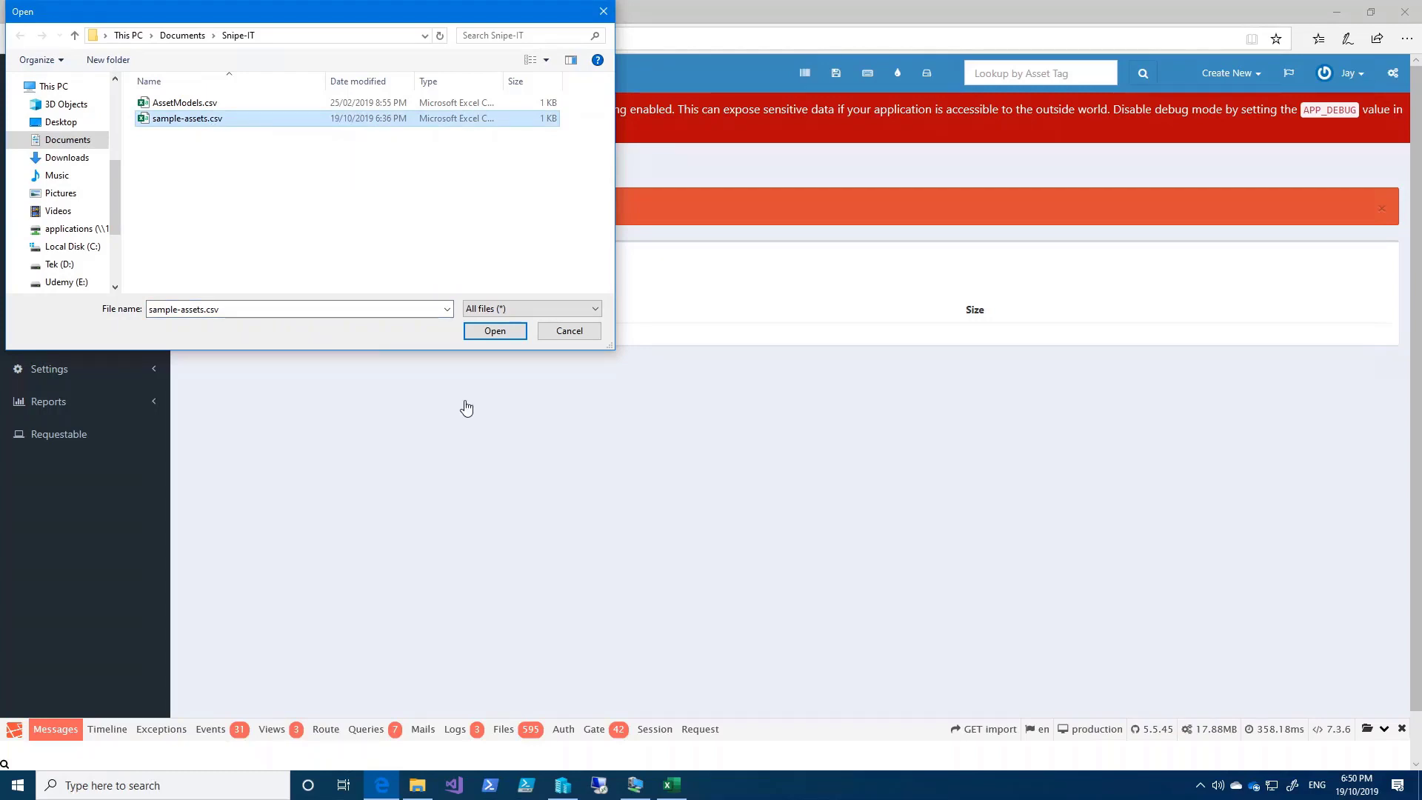
{"action": "left_click", "coordinate": [496, 331]}
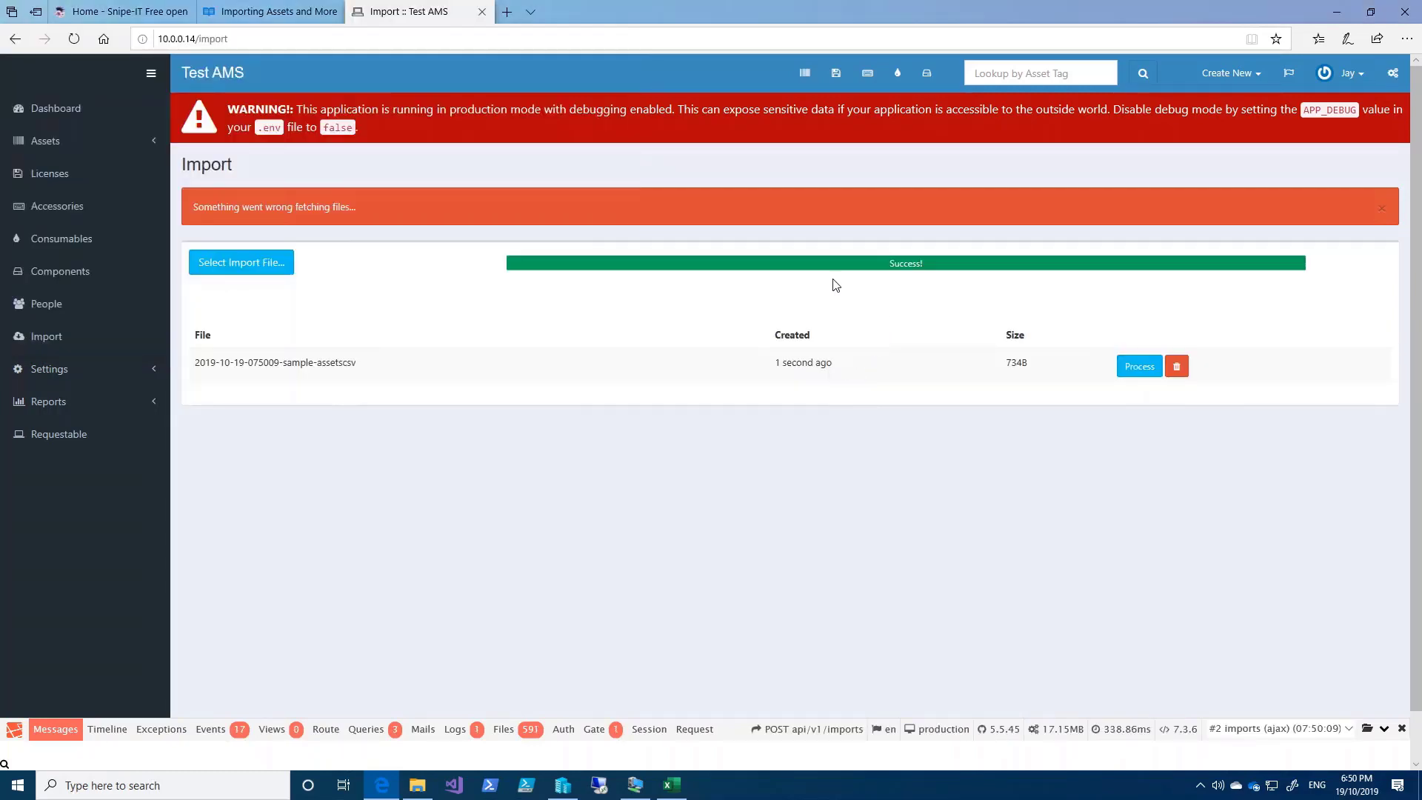
{"action": "left_click_drag", "start_coordinate": [370, 366], "coordinate": [200, 362]}
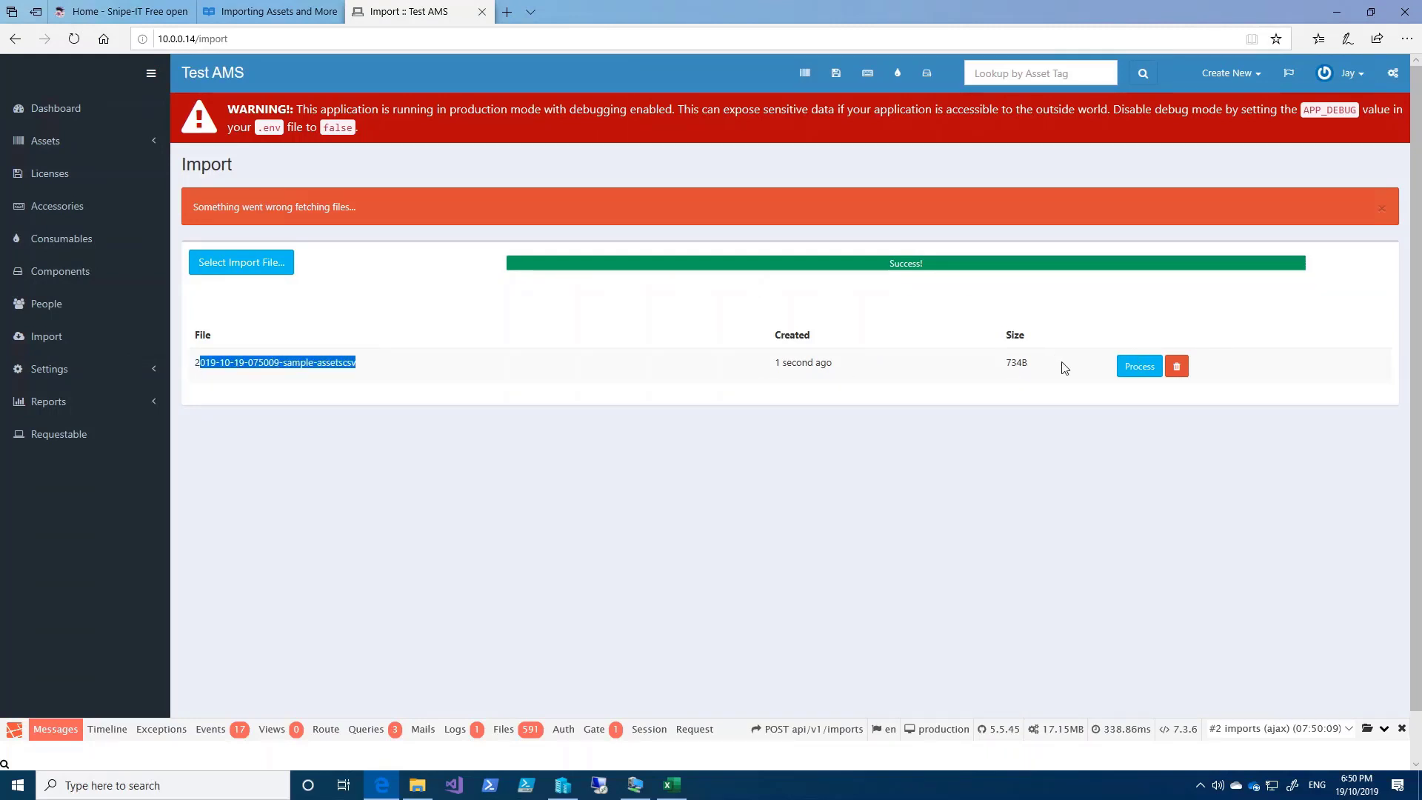
Step: Process the uploaded sample-assets file and set its import type to Assets
{"action": "left_click", "coordinate": [1138, 375]}
{"action": "left_click_drag", "start_coordinate": [448, 464], "coordinate": [510, 468]}
{"action": "scroll", "coordinate": [634, 515], "scroll_direction": "down", "scroll_amount": 6}
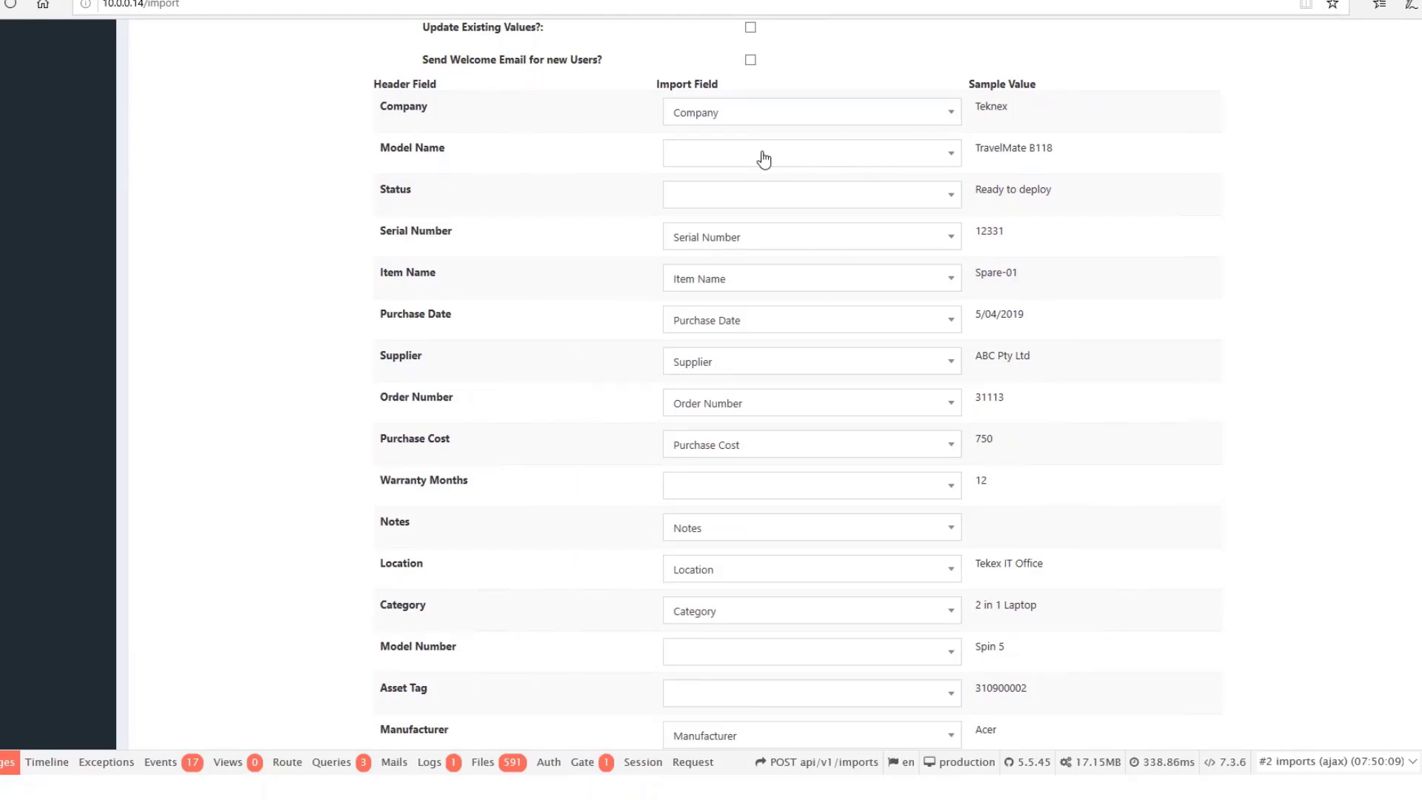
{"action": "scroll", "coordinate": [642, 286], "scroll_direction": "down", "scroll_amount": 2}
{"action": "scroll", "coordinate": [644, 288], "scroll_direction": "up", "scroll_amount": 6}
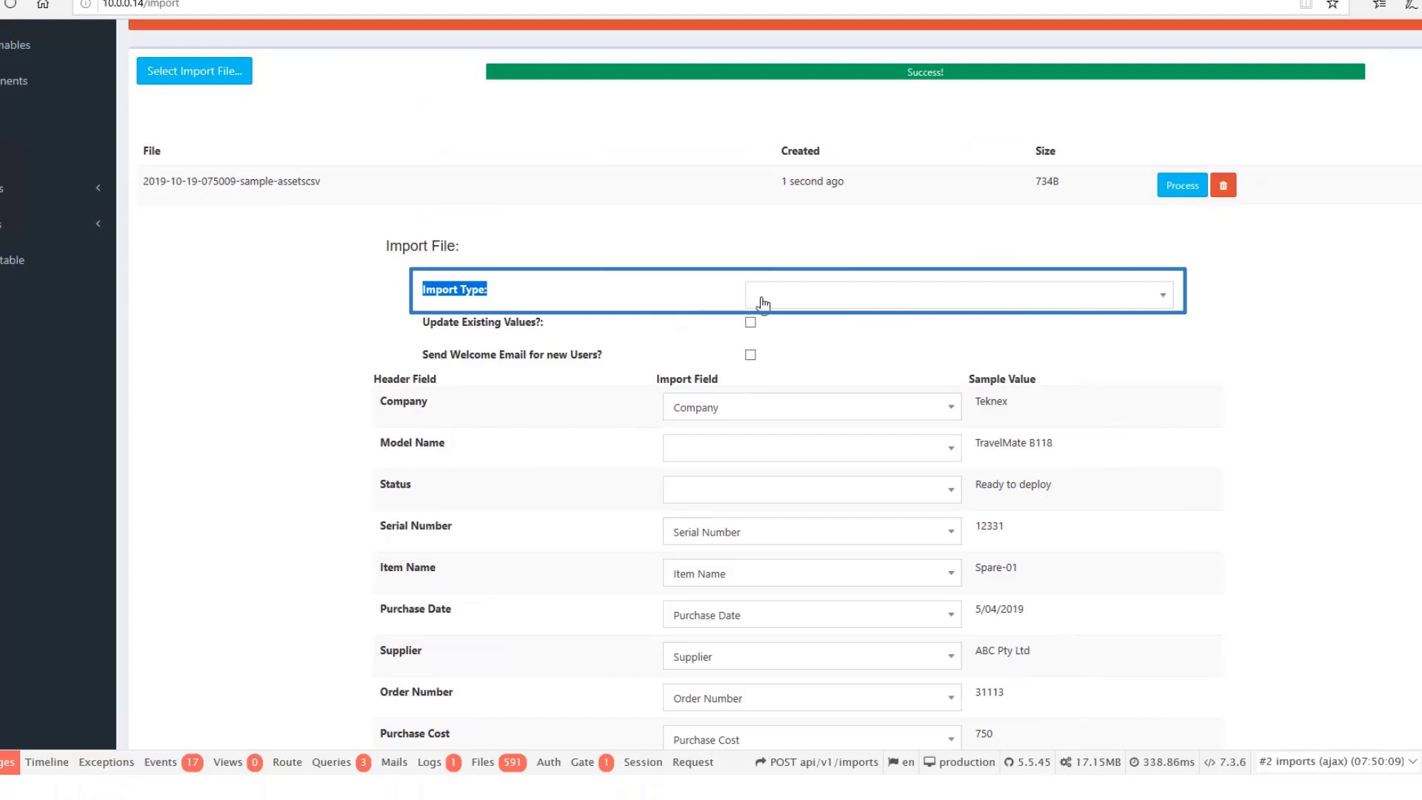
{"action": "left_click", "coordinate": [827, 301]}
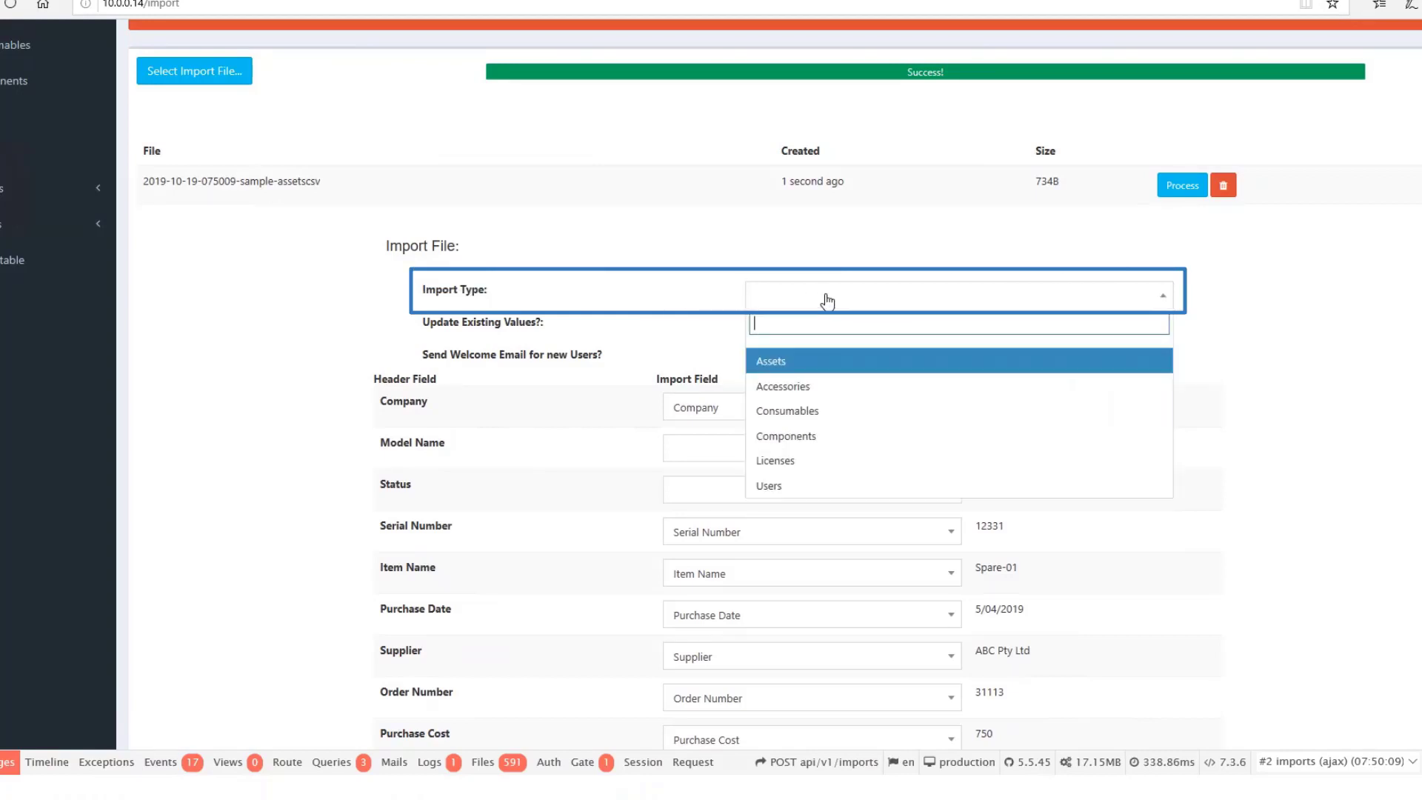
{"action": "left_click", "coordinate": [780, 363]}
Step: Examine the mapping between the header fields, import fields and sample values from Company down to Manufacturer
{"action": "scroll", "coordinate": [522, 444], "scroll_direction": "down", "scroll_amount": 5}
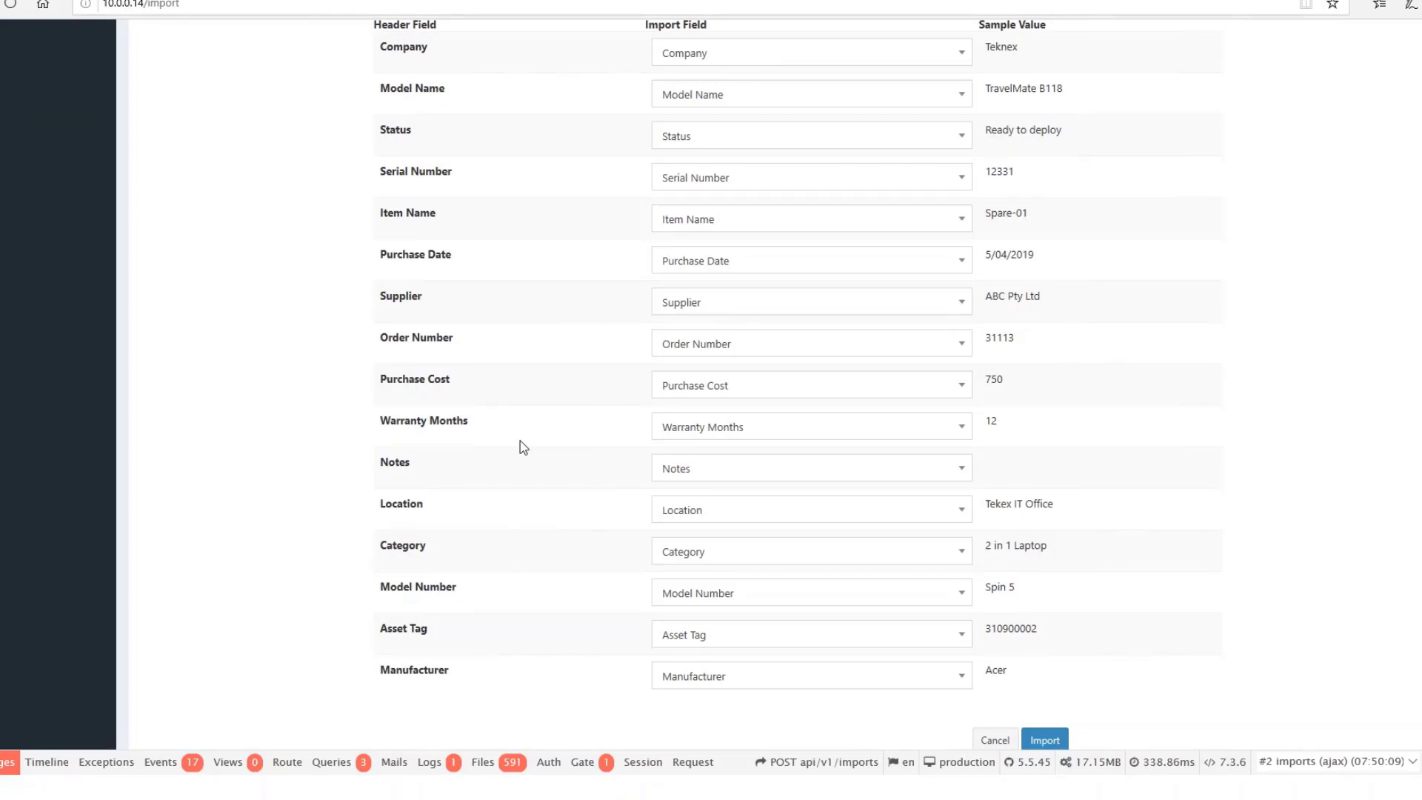
{"action": "scroll", "coordinate": [520, 442], "scroll_direction": "up", "scroll_amount": 3}
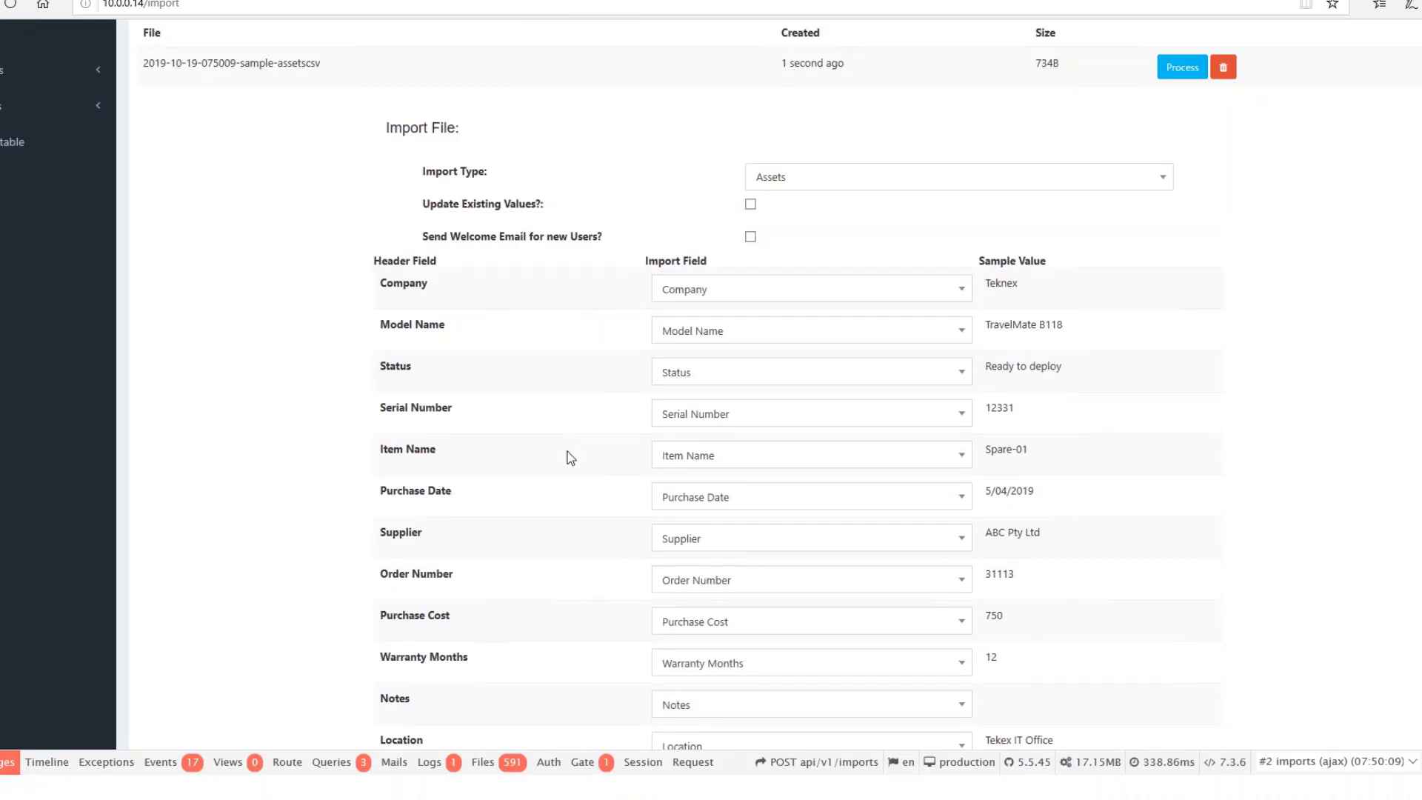
{"action": "scroll", "coordinate": [581, 460], "scroll_direction": "down", "scroll_amount": 5}
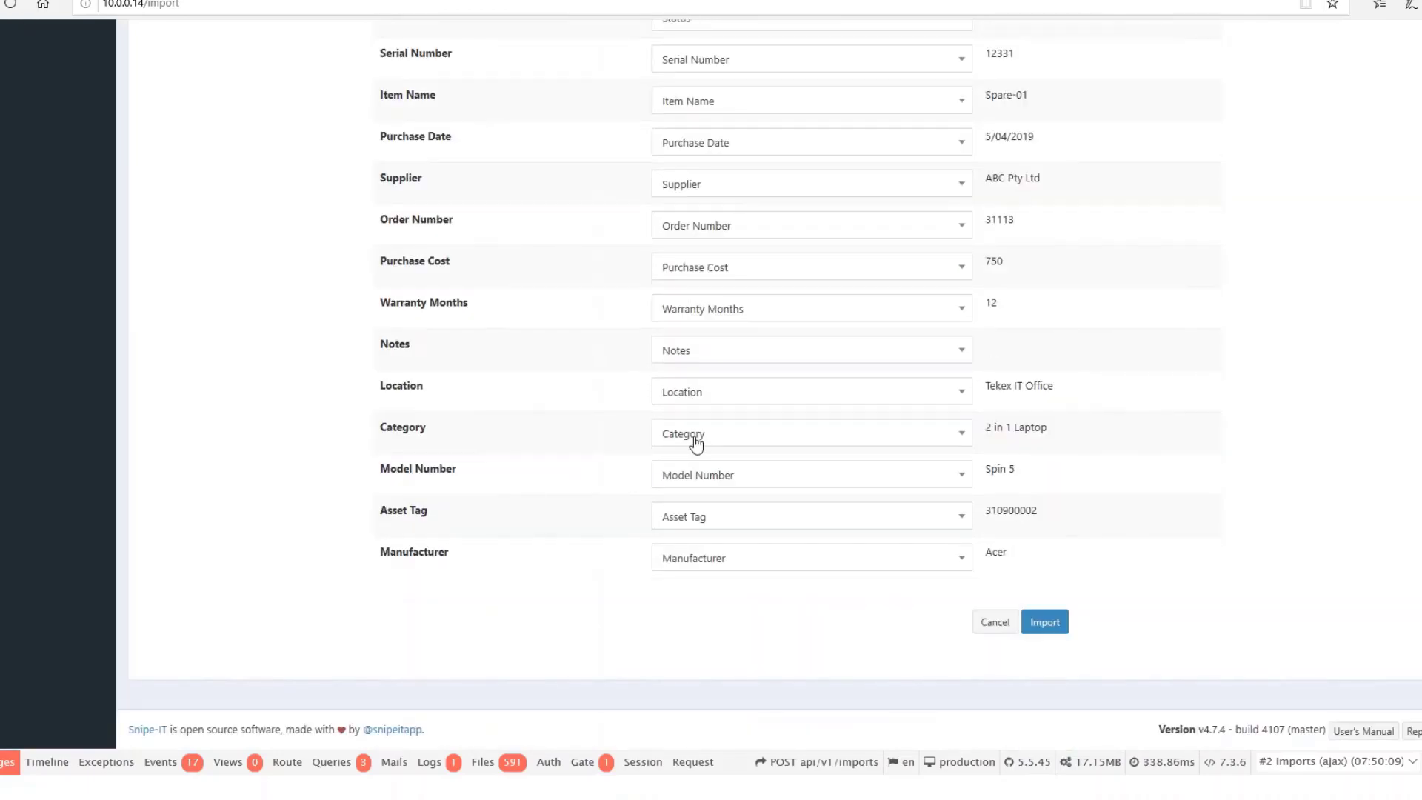
{"action": "scroll", "coordinate": [705, 444], "scroll_direction": "up", "scroll_amount": 3}
{"action": "scroll", "coordinate": [705, 445], "scroll_direction": "up", "scroll_amount": 3}
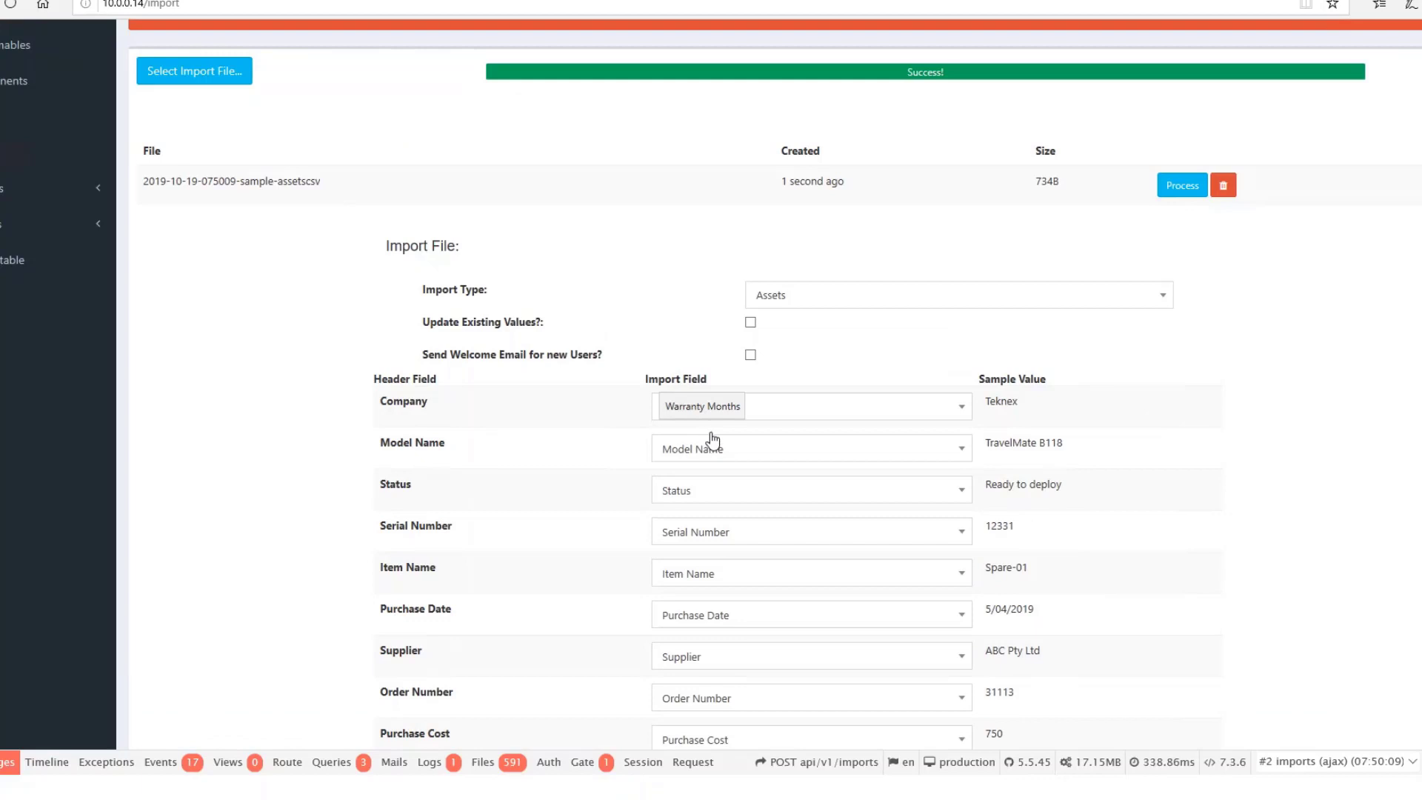
{"action": "scroll", "coordinate": [711, 444], "scroll_direction": "down", "scroll_amount": 5}
{"action": "scroll", "coordinate": [728, 428], "scroll_direction": "down", "scroll_amount": 2}
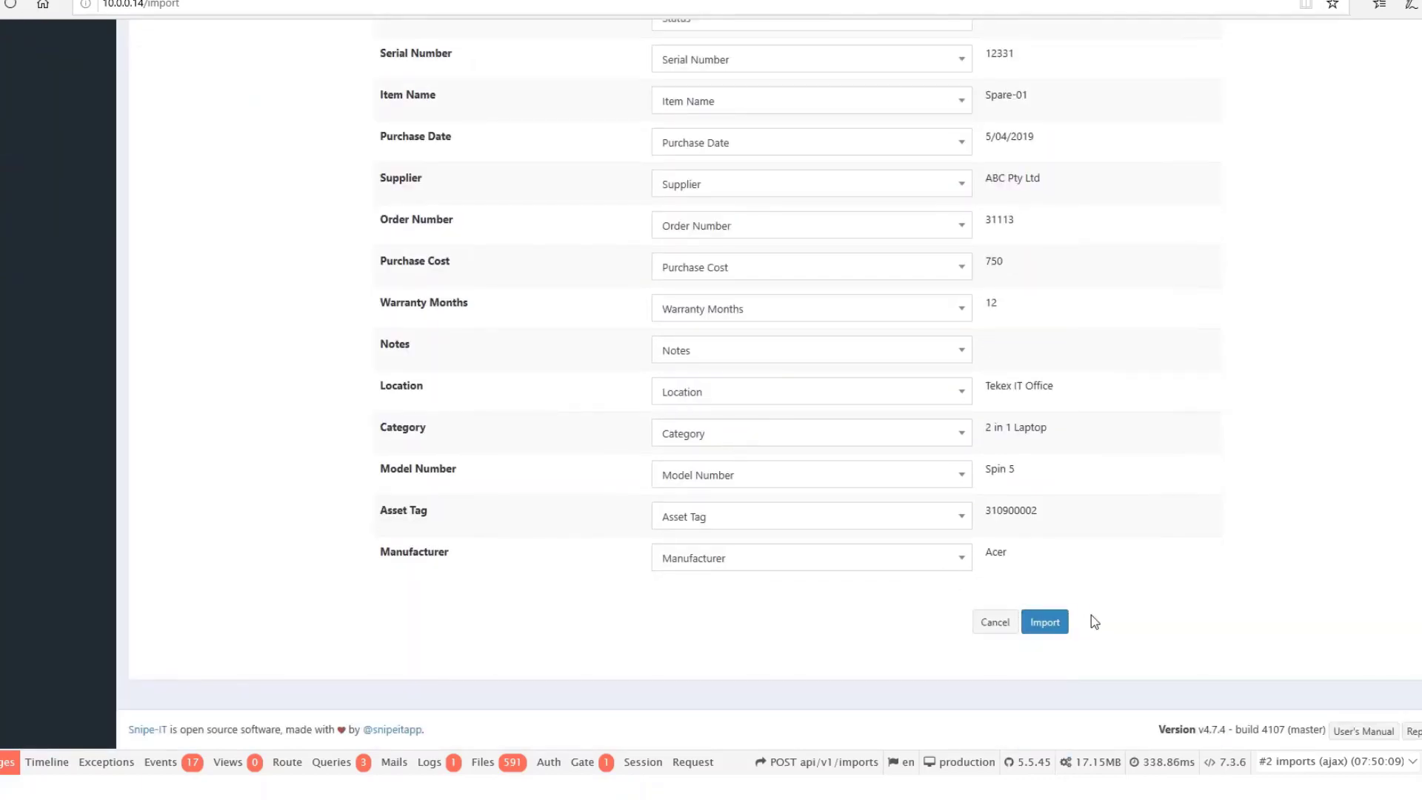
{"action": "scroll", "coordinate": [1092, 619], "scroll_direction": "up", "scroll_amount": 3}
{"action": "scroll", "coordinate": [1100, 615], "scroll_direction": "up", "scroll_amount": 2}
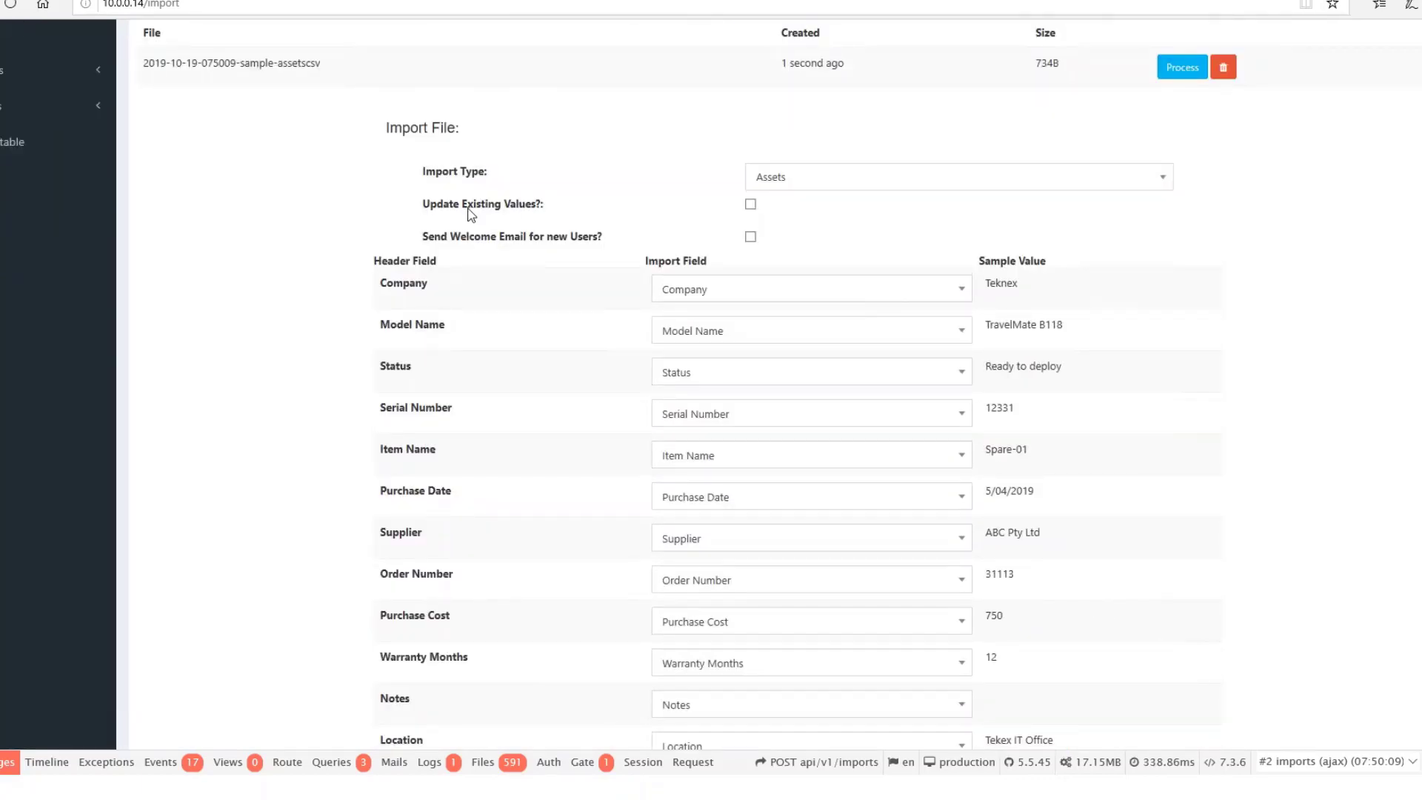
{"action": "left_click", "coordinate": [751, 204]}
{"action": "left_click", "coordinate": [652, 791]}
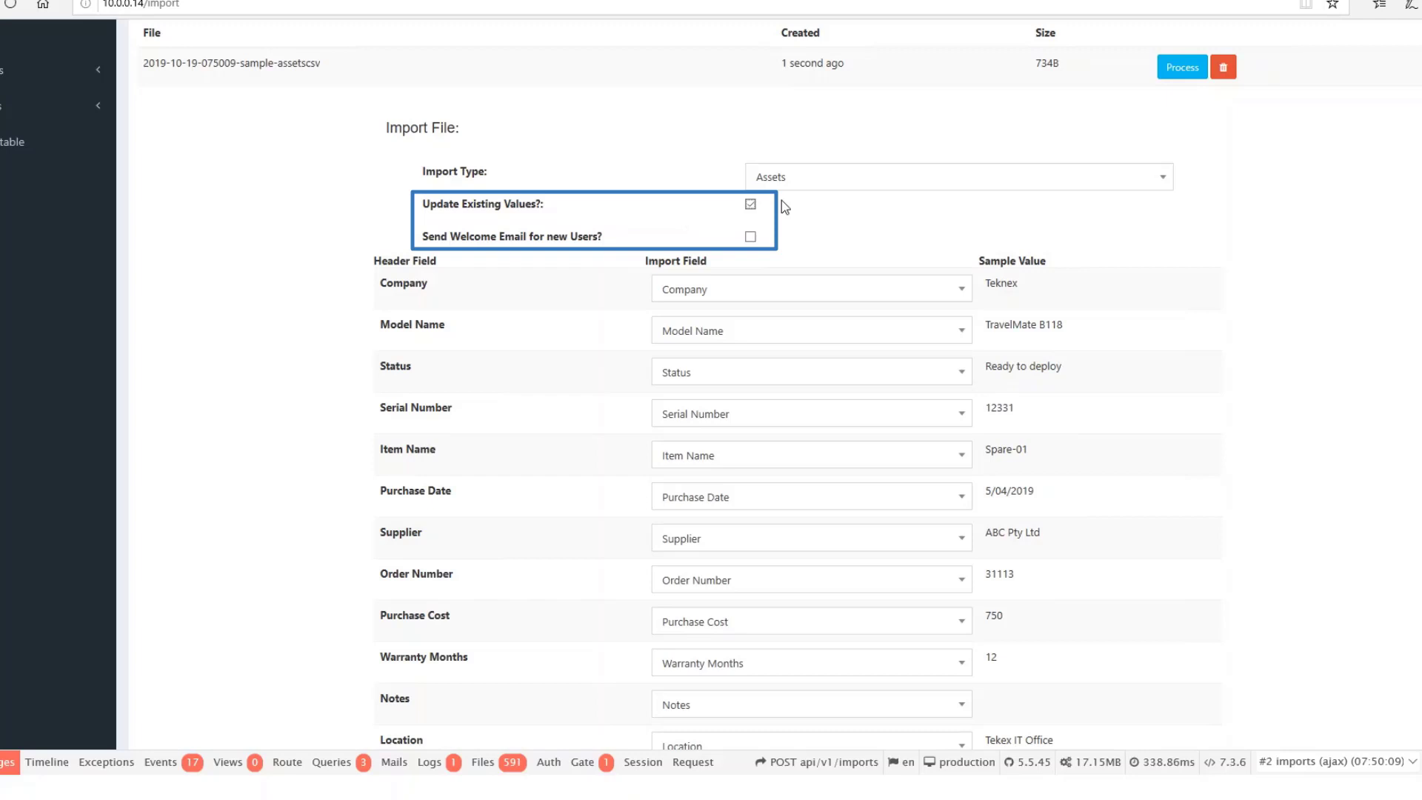
{"action": "left_click", "coordinate": [751, 205]}
Step: Run the import of the mapped sample-assets file
{"action": "scroll", "coordinate": [1118, 308], "scroll_direction": "down", "scroll_amount": 5}
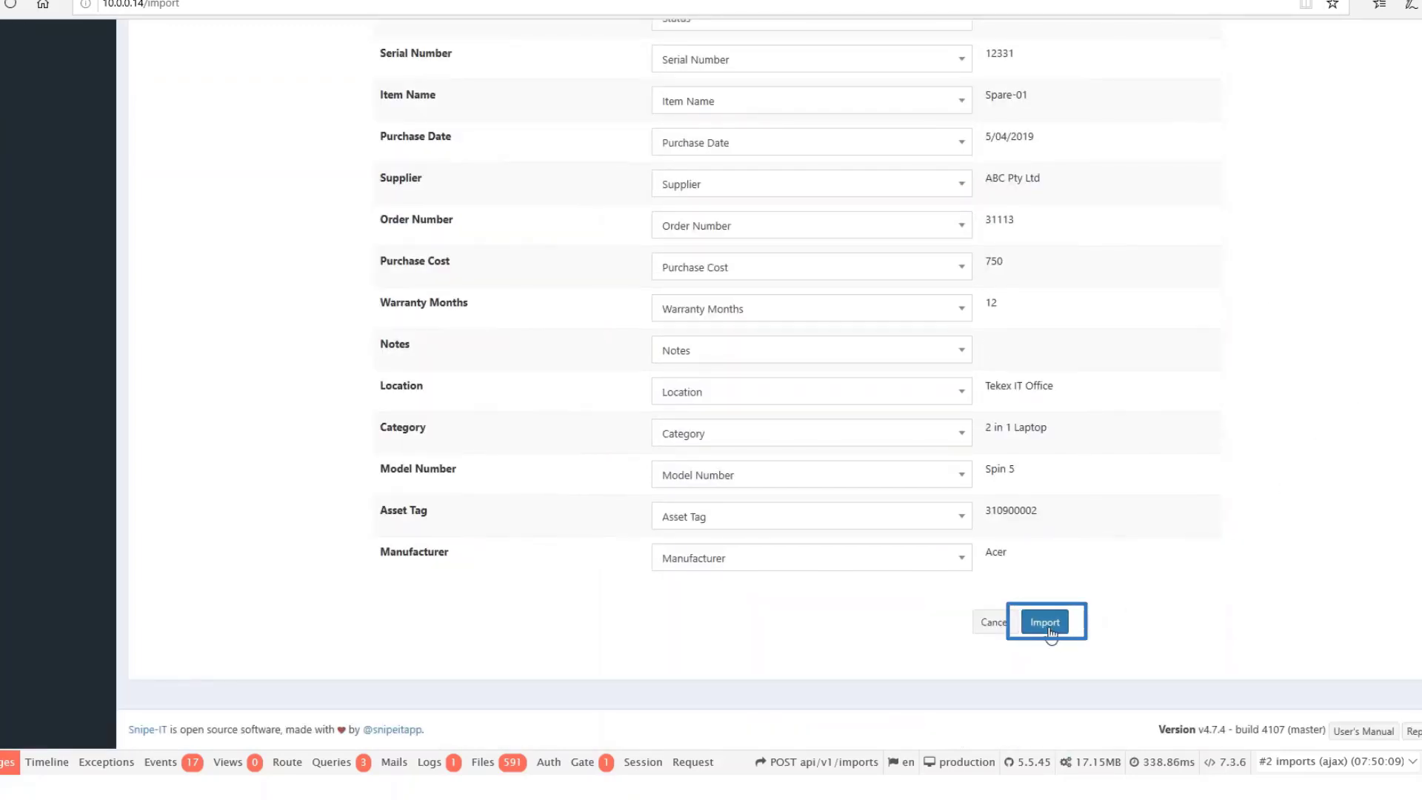
{"action": "left_click", "coordinate": [1046, 624]}
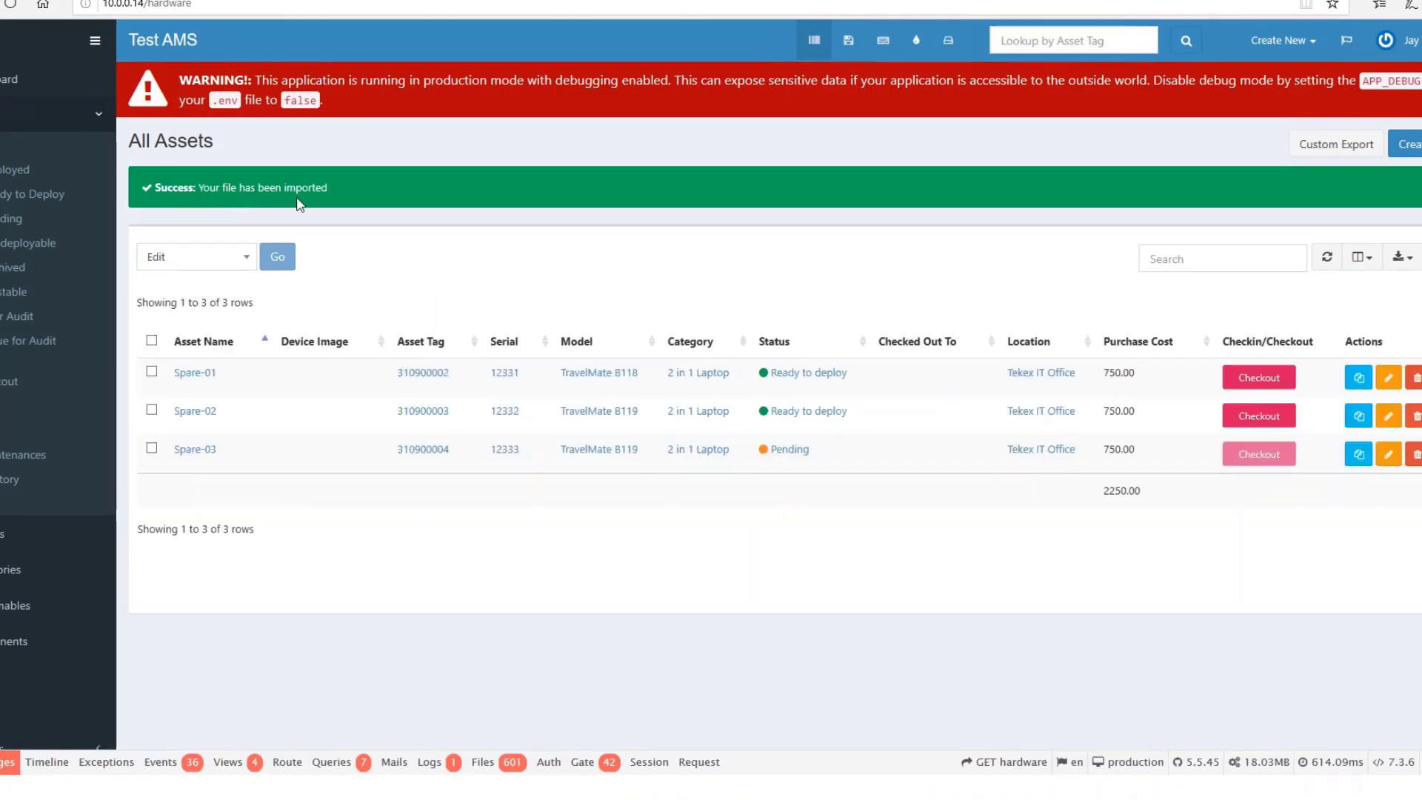
Step: Check the imported assets in the full list and in the archived, deployed and ready-to-deploy lists
{"action": "scroll", "coordinate": [247, 257], "scroll_direction": "down", "scroll_amount": 1}
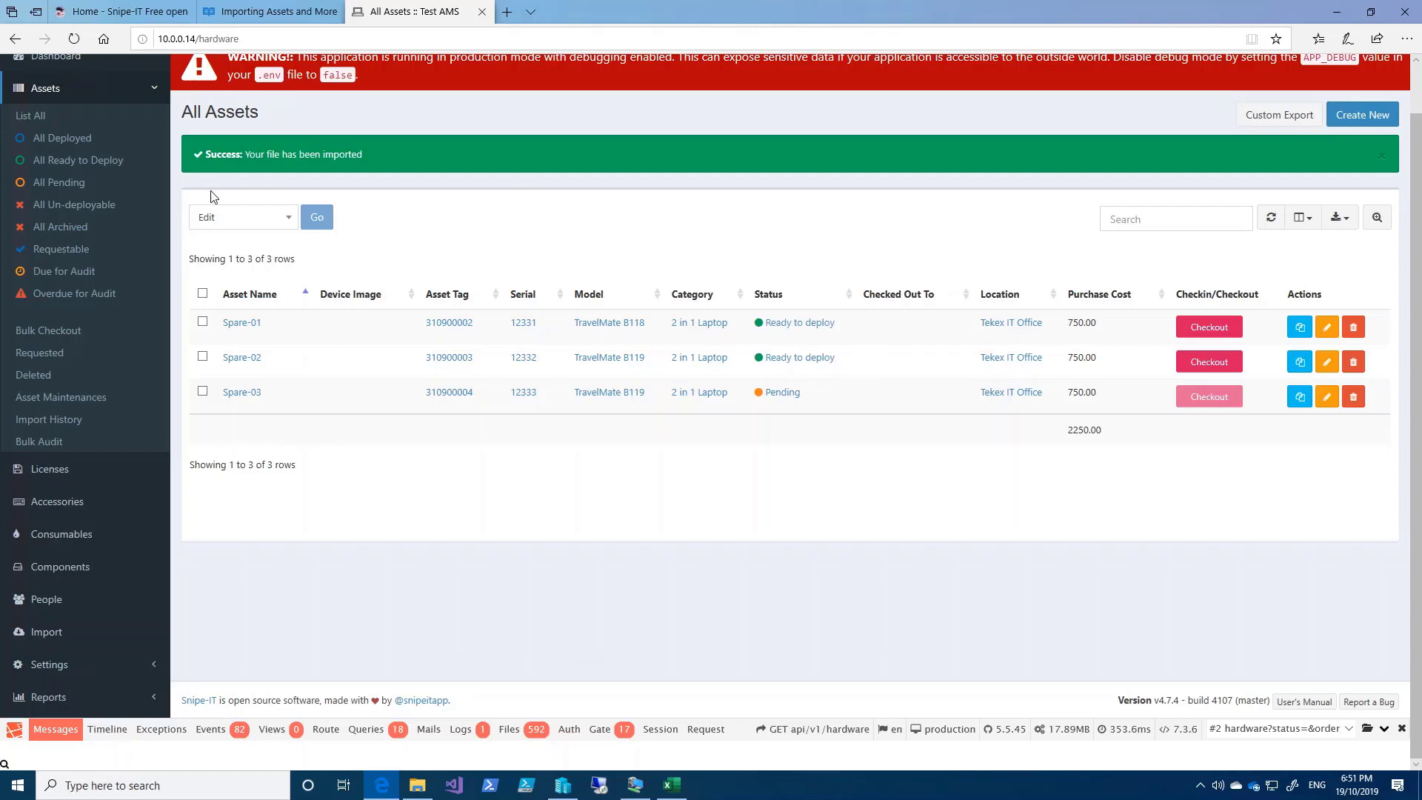
{"action": "left_click", "coordinate": [77, 233]}
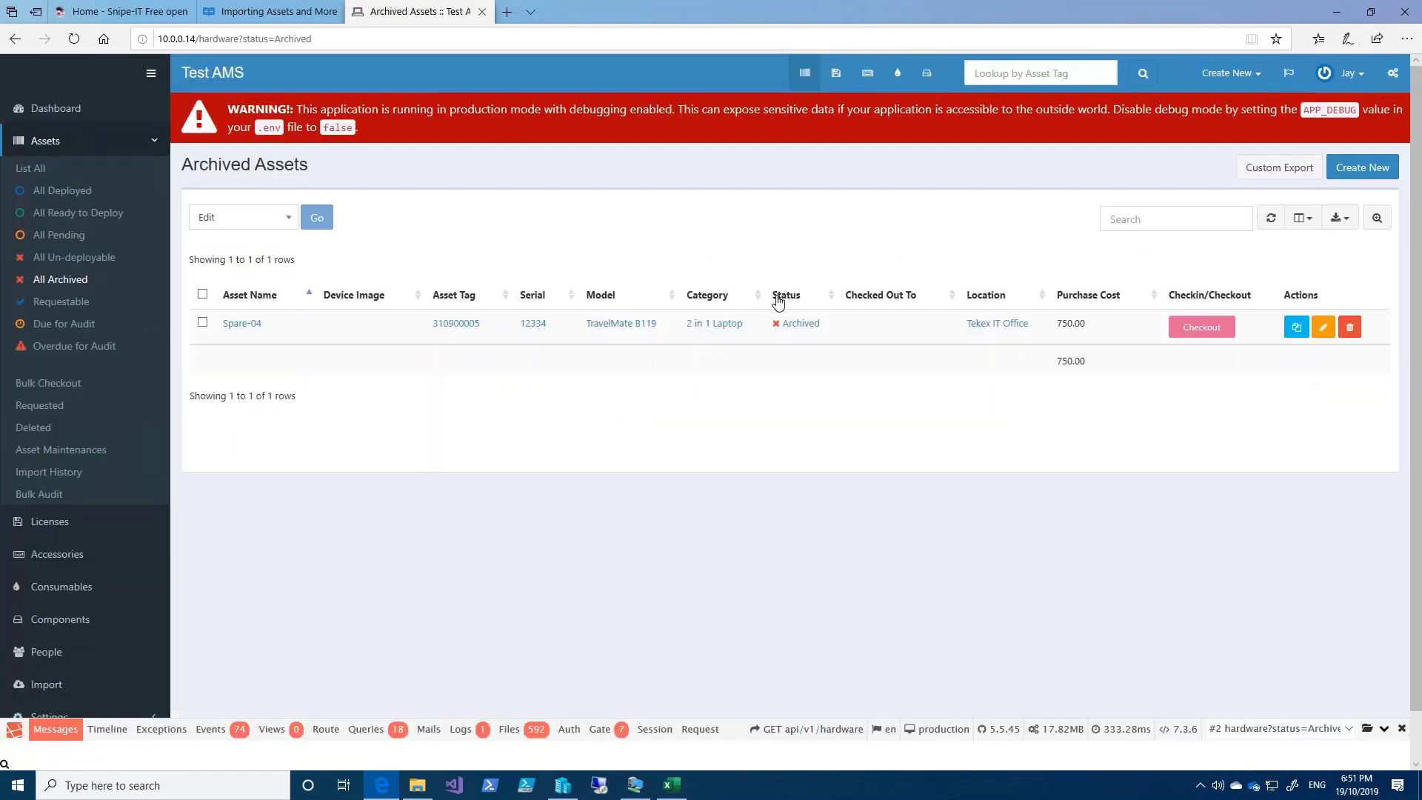
{"action": "left_click", "coordinate": [796, 326]}
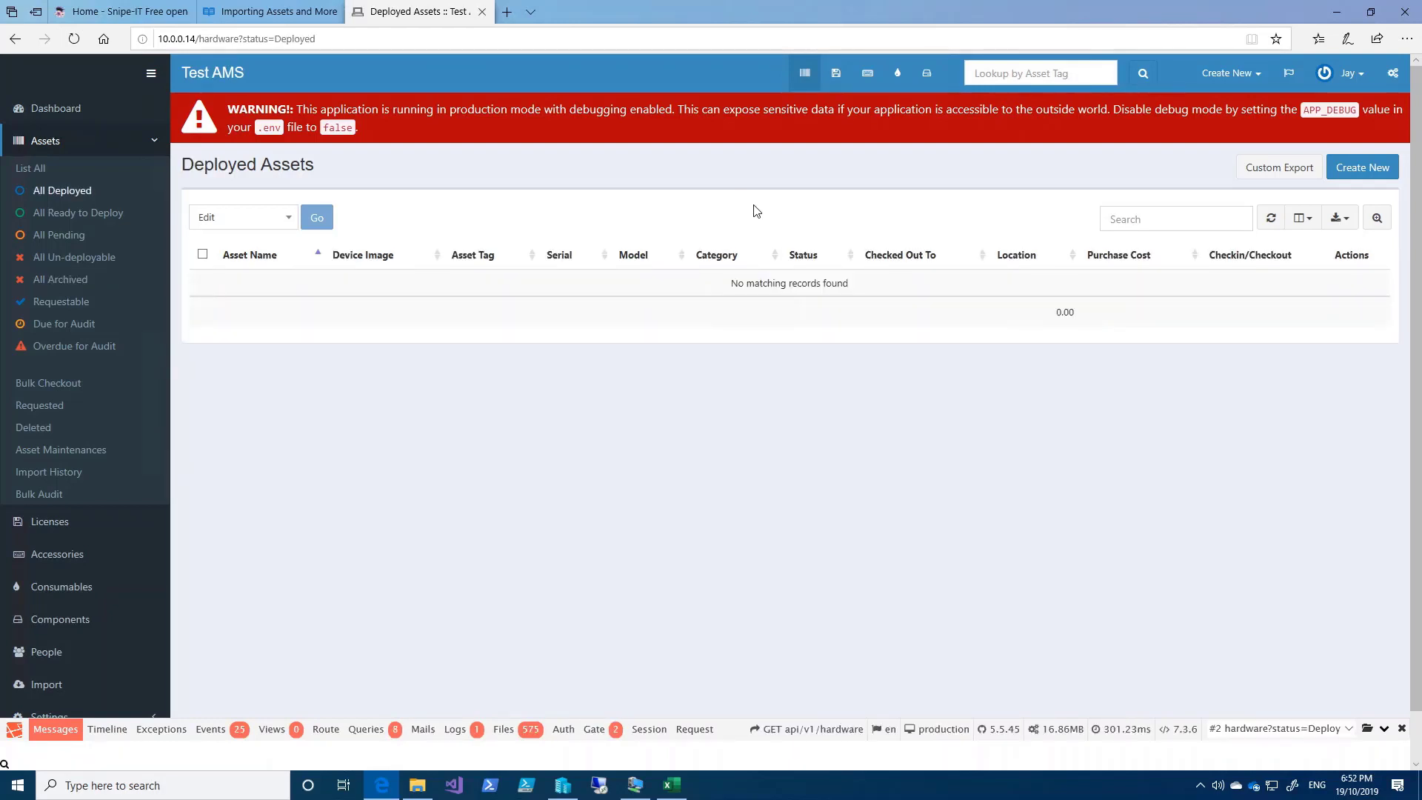
{"action": "left_click", "coordinate": [48, 223]}
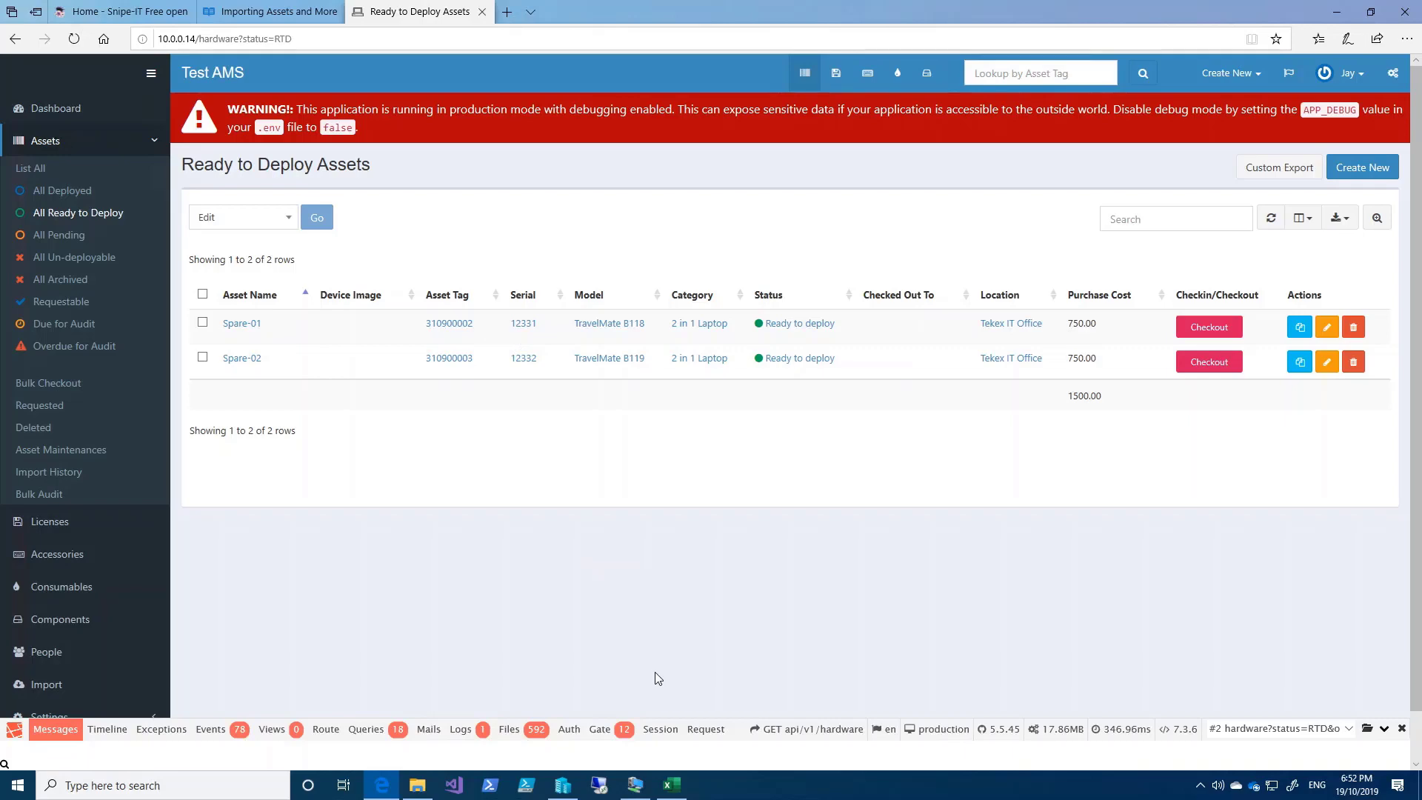
Step: In Excel, try to change the serial number of Spare-01 in cell D2 to 500 and save sample-assets.csv
{"action": "left_click", "coordinate": [672, 785]}
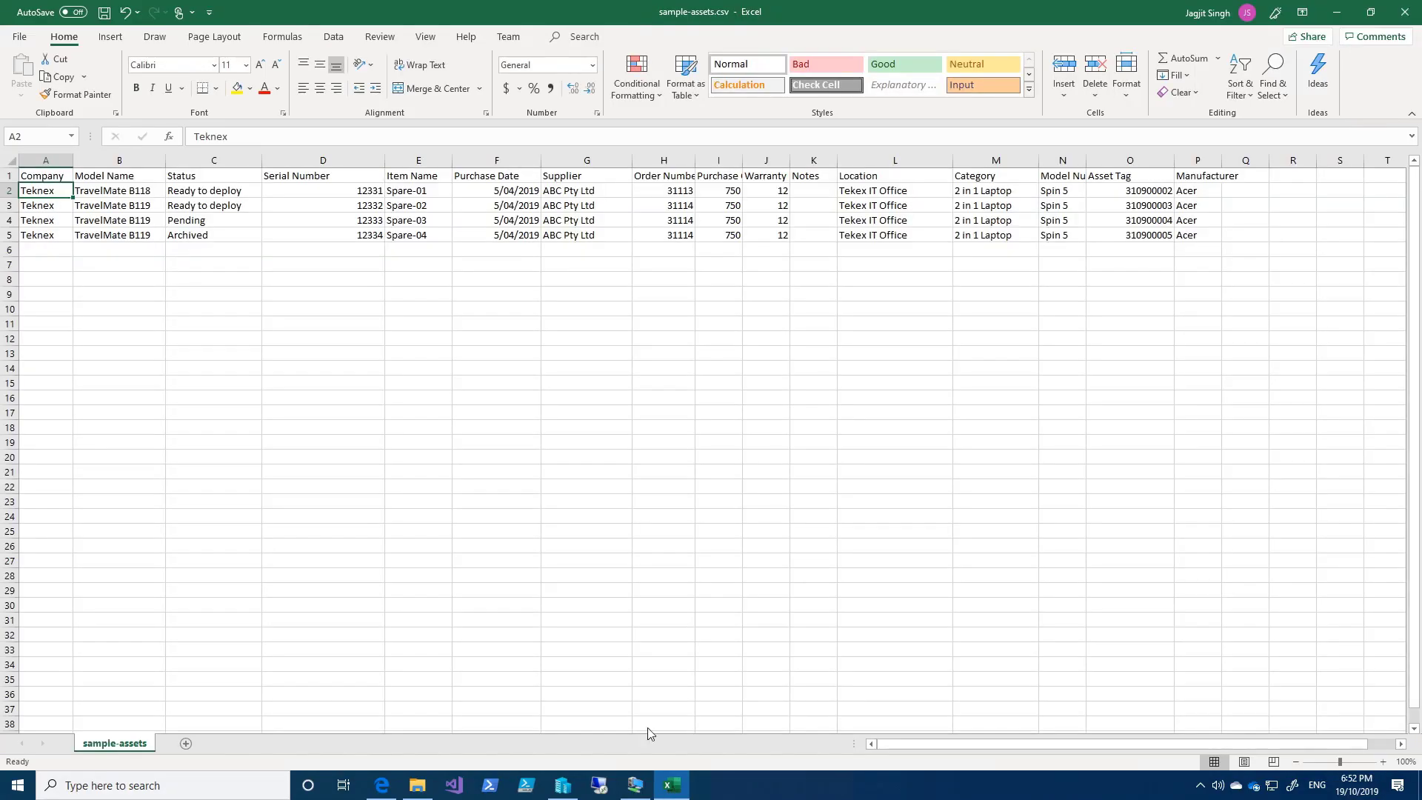
{"action": "double_click", "coordinate": [368, 190]}
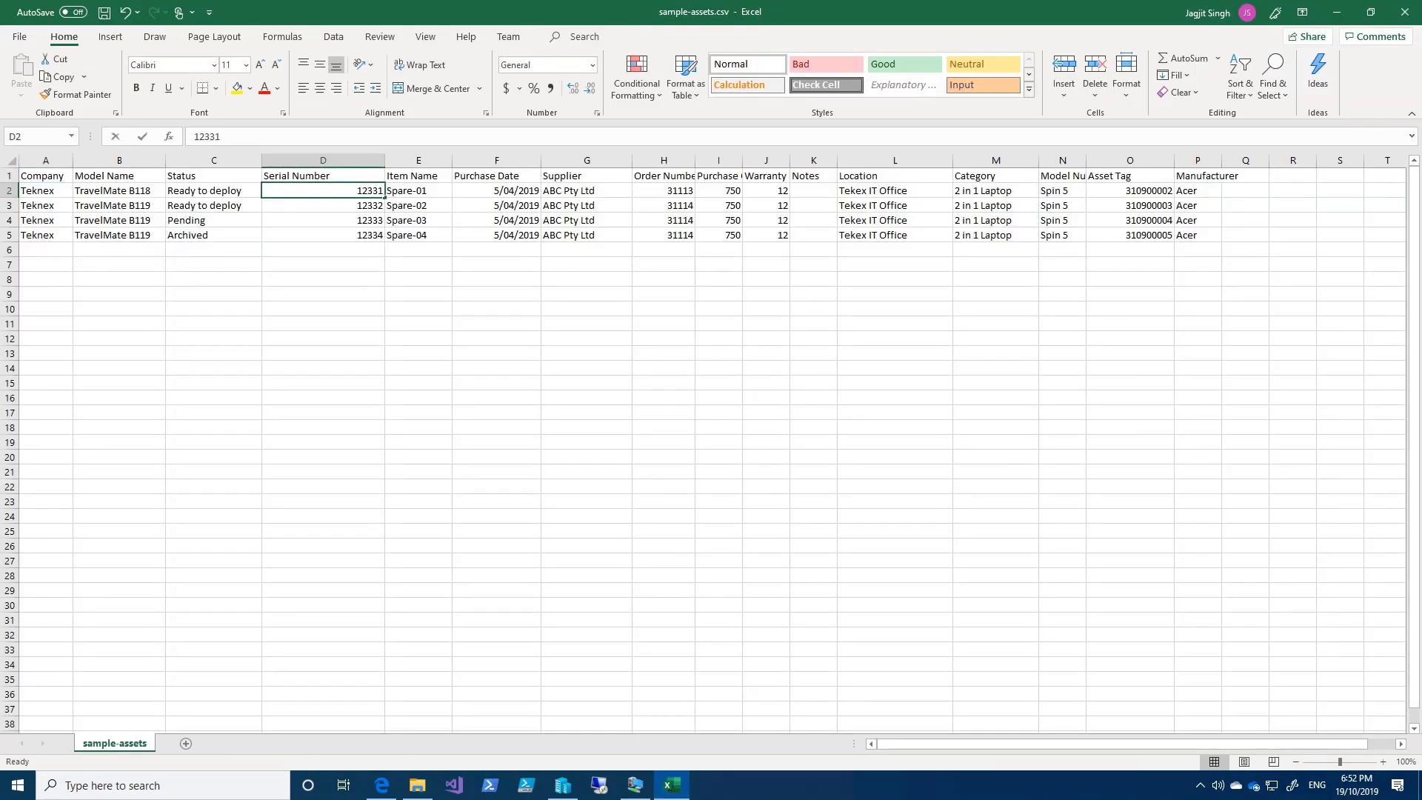
{"action": "double_click", "coordinate": [369, 191]}
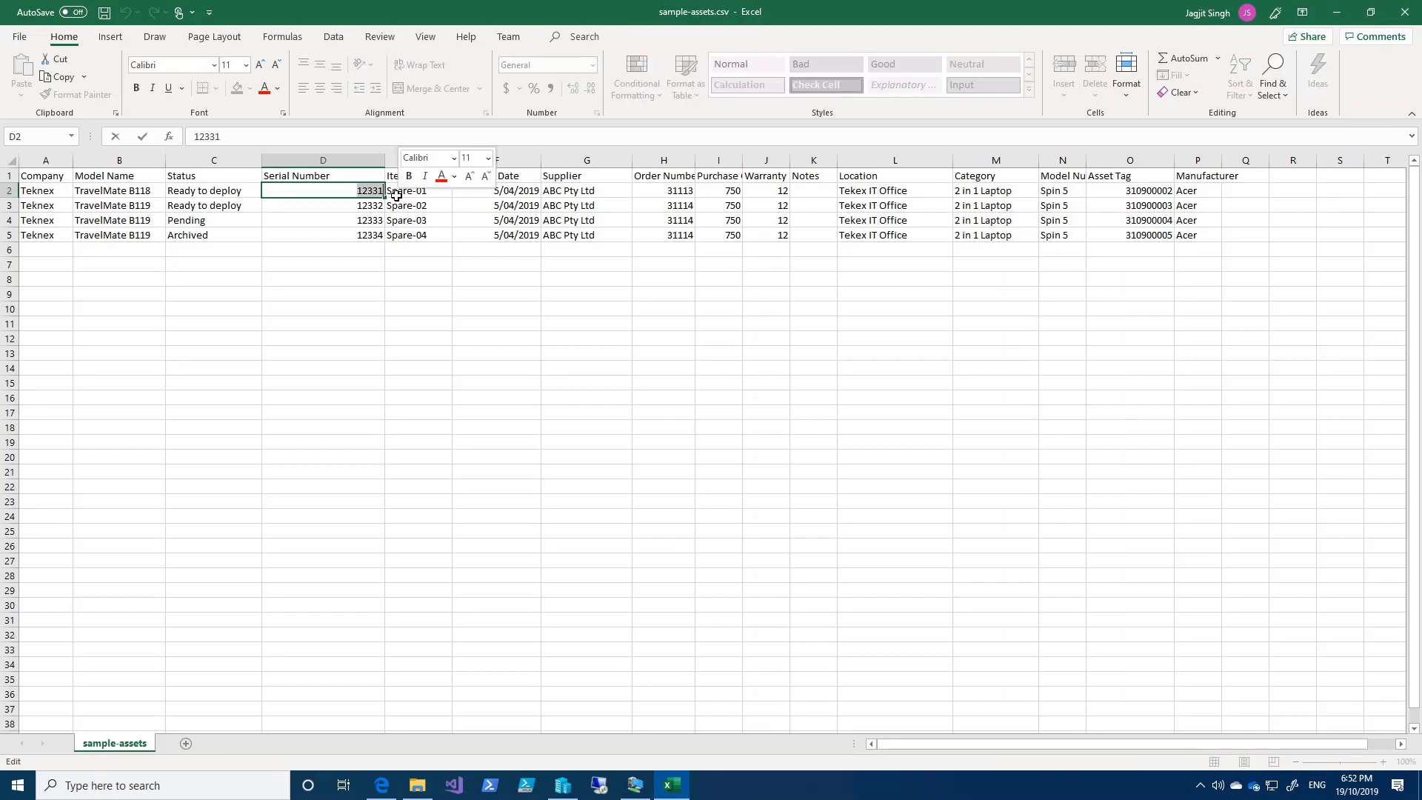
{"action": "type", "text": "500"}
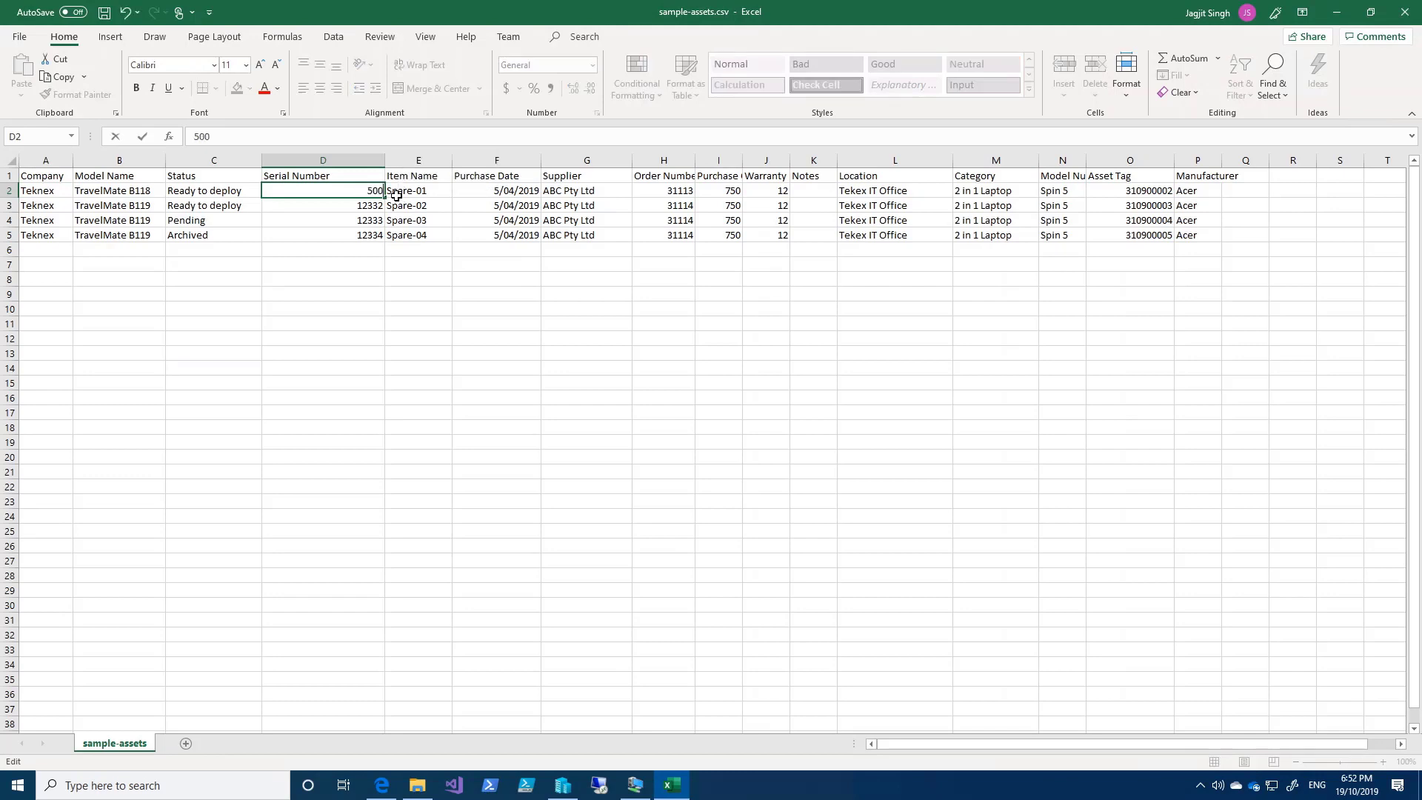
{"action": "left_click", "coordinate": [106, 17]}
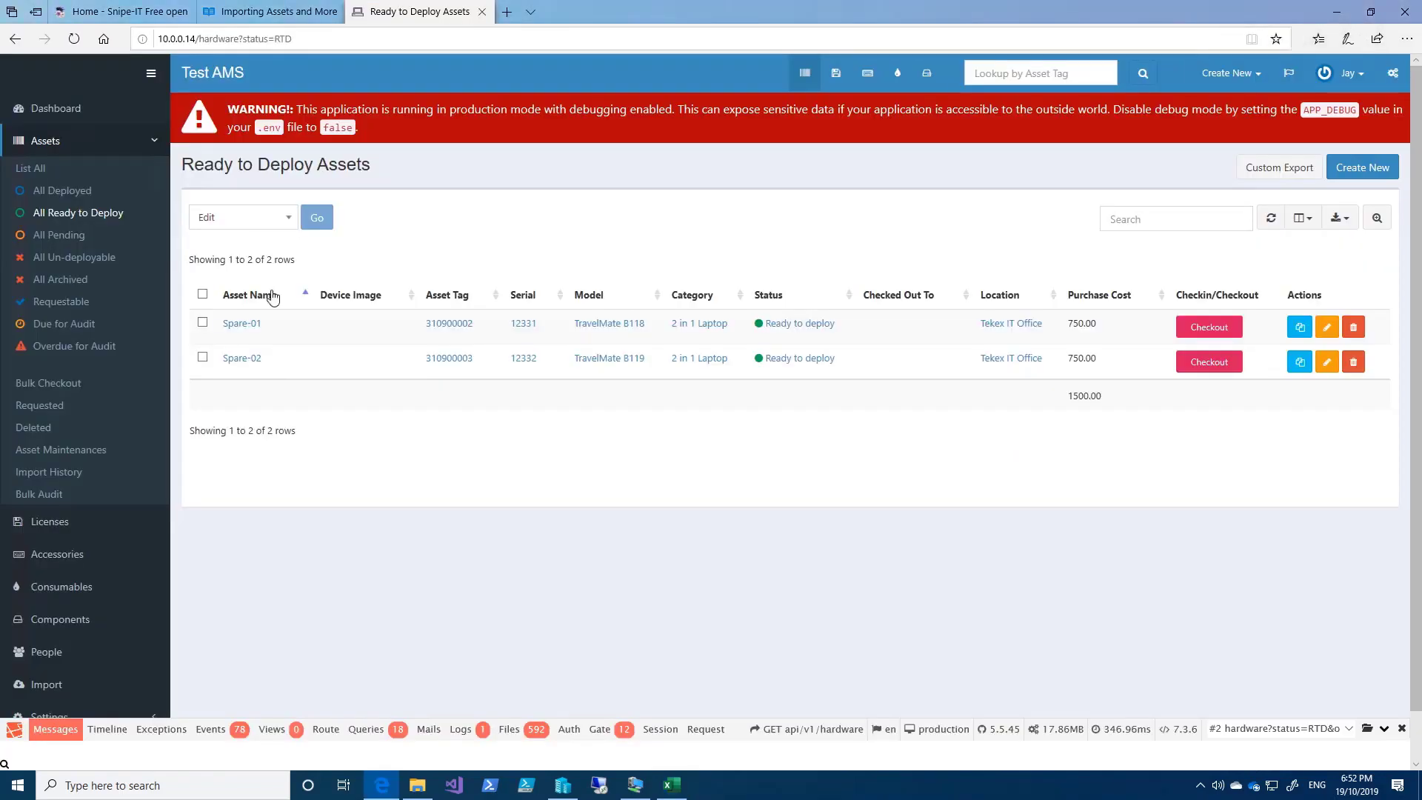
Step: Upload sample-assets.csv again on the browser's Import page and open the new upload for processing
{"action": "scroll", "coordinate": [104, 529], "scroll_direction": "down", "scroll_amount": 1}
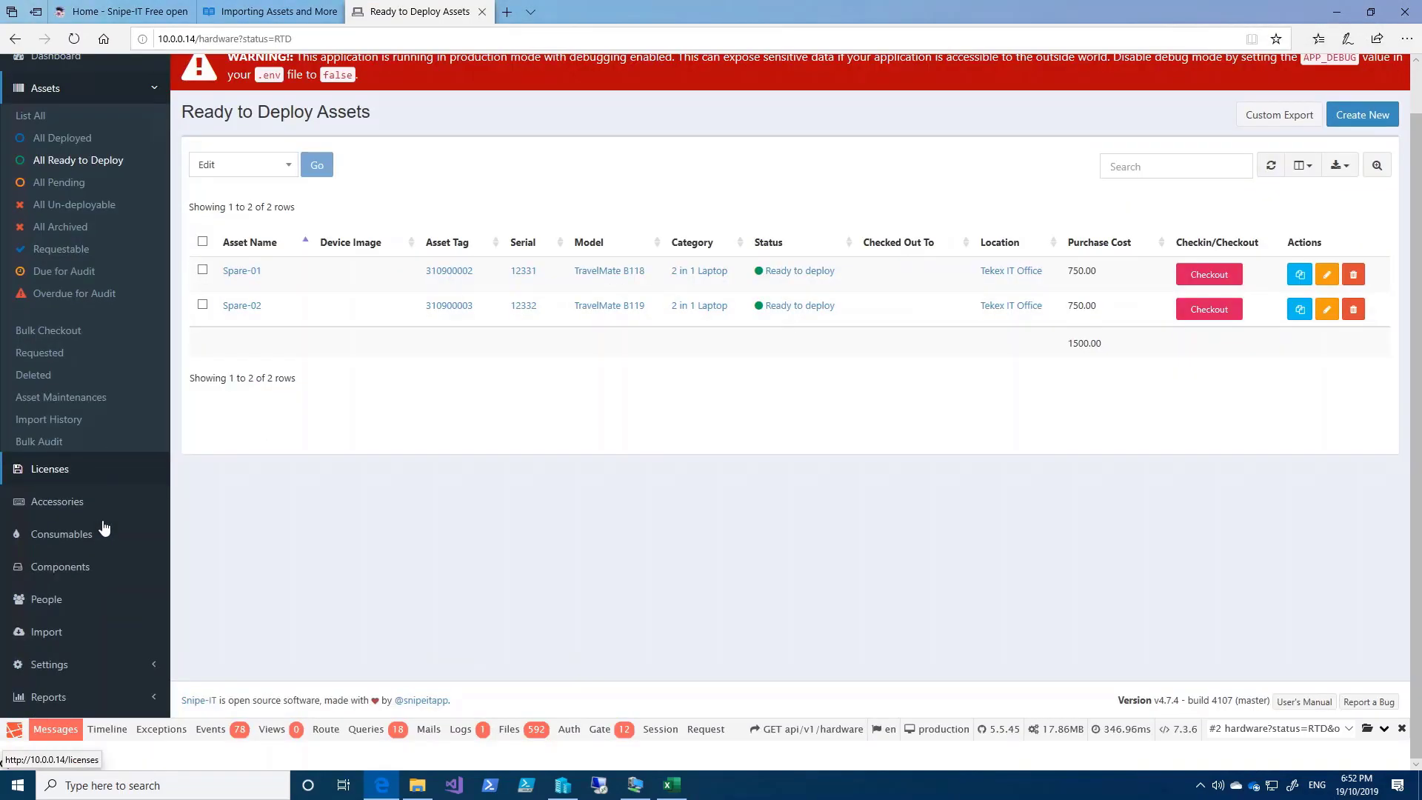
{"action": "left_click", "coordinate": [49, 632]}
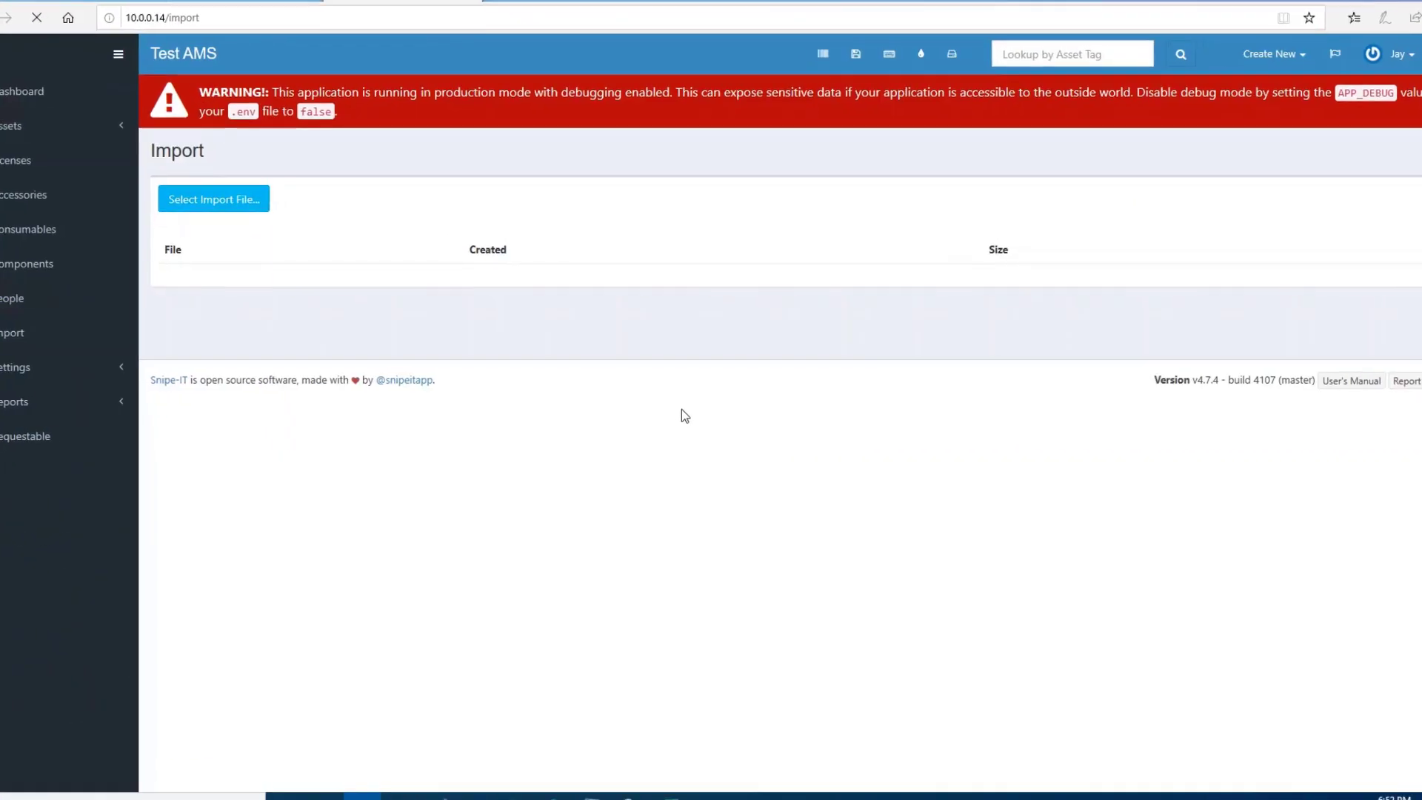
{"action": "left_click", "coordinate": [189, 188]}
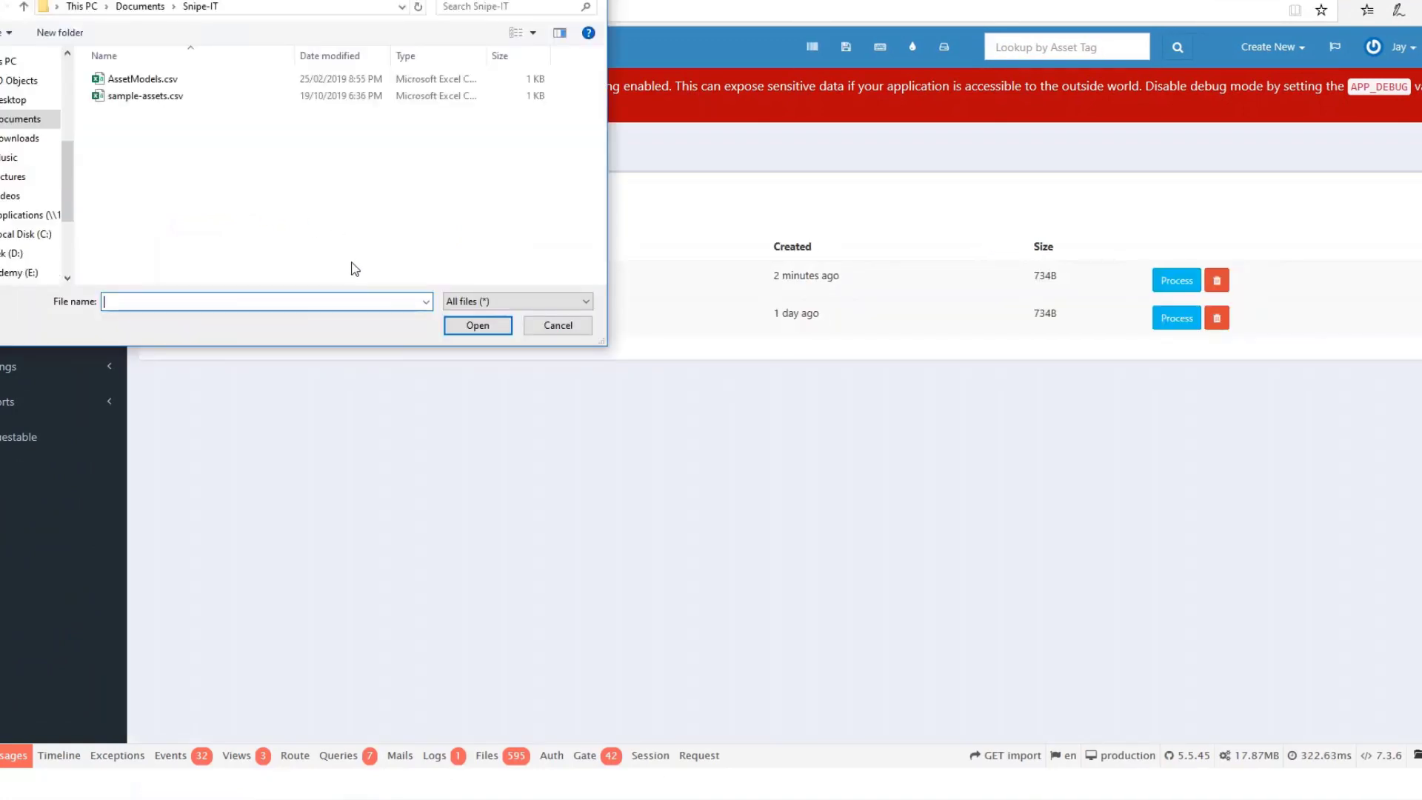
{"action": "left_click", "coordinate": [141, 96]}
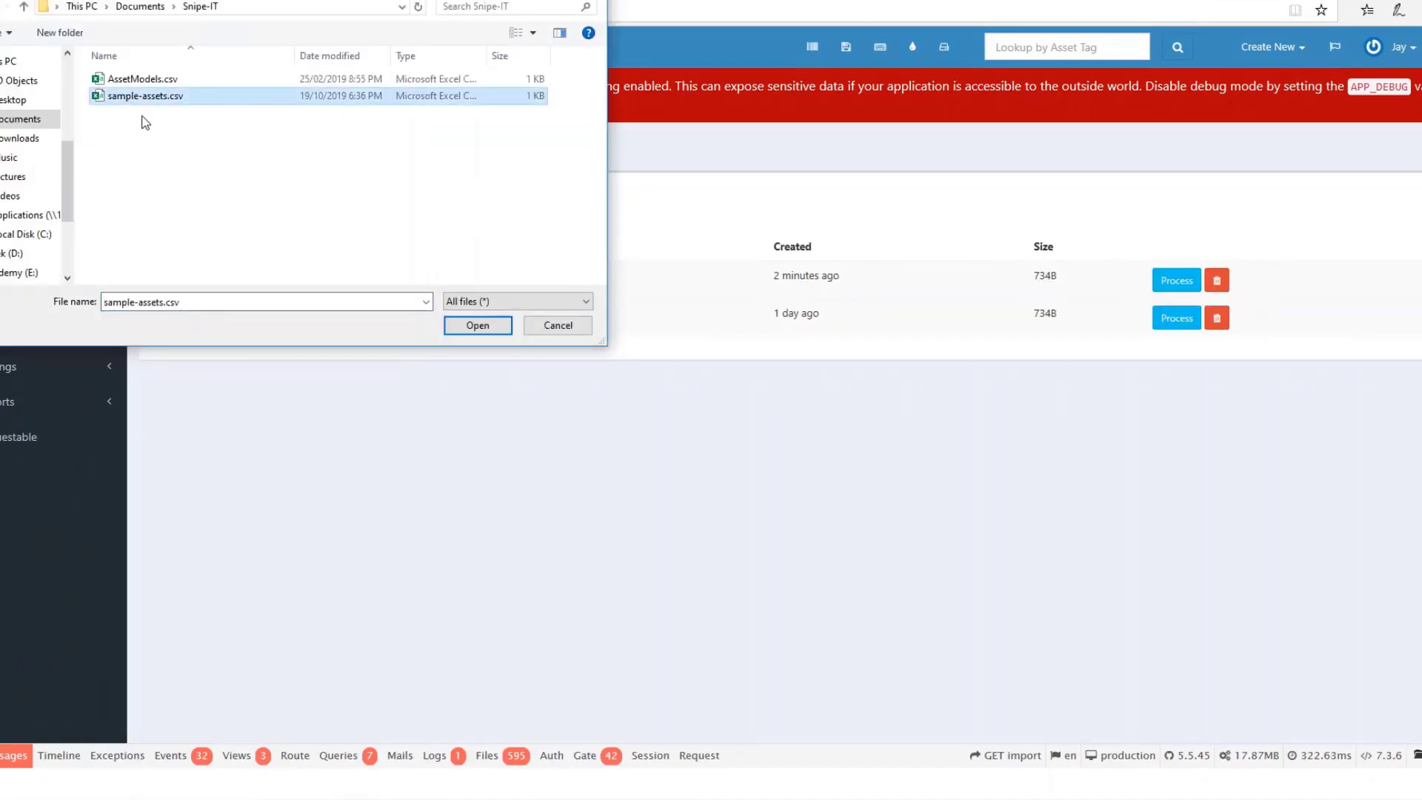
{"action": "left_click", "coordinate": [477, 326]}
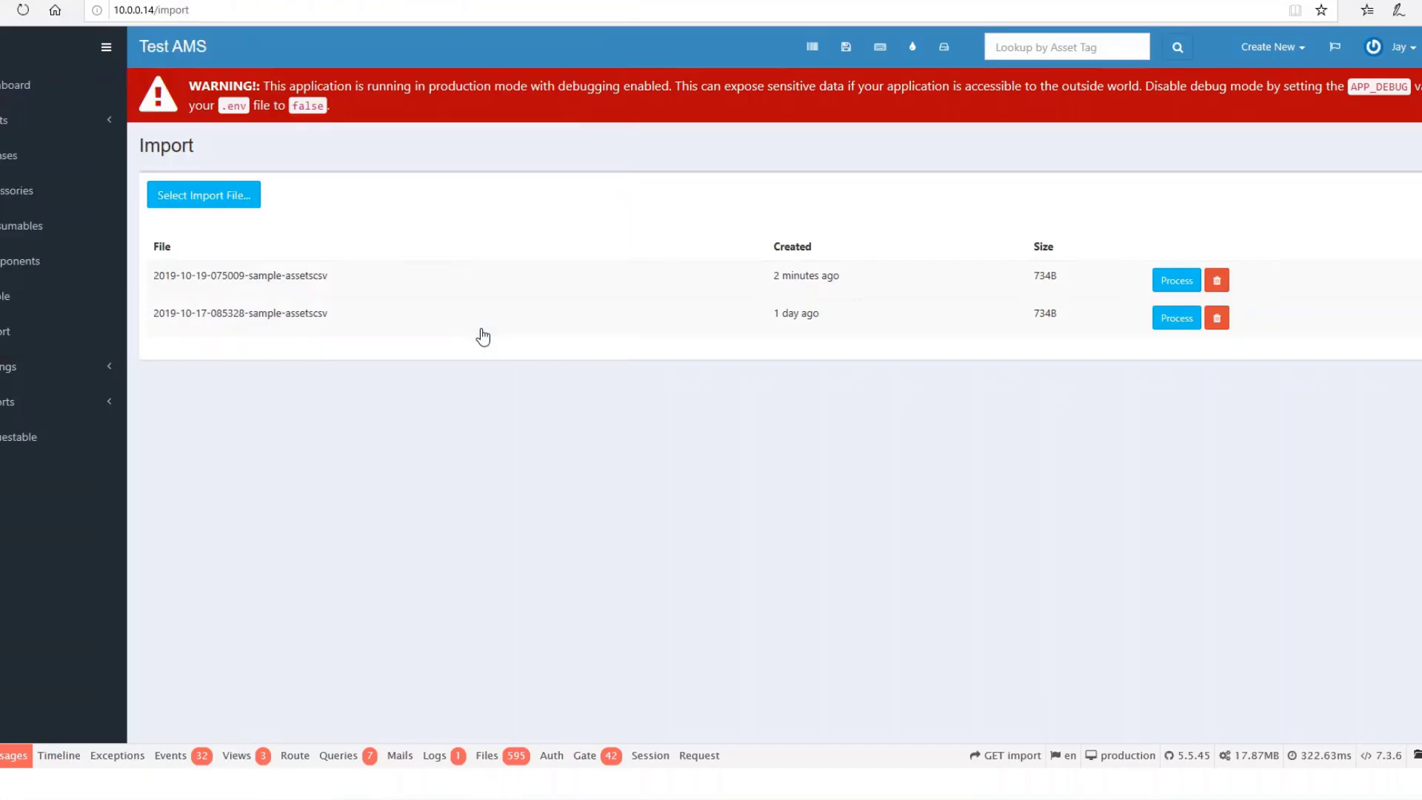
{"action": "left_click_drag", "start_coordinate": [774, 303], "coordinate": [815, 304]}
{"action": "left_click", "coordinate": [1176, 308]}
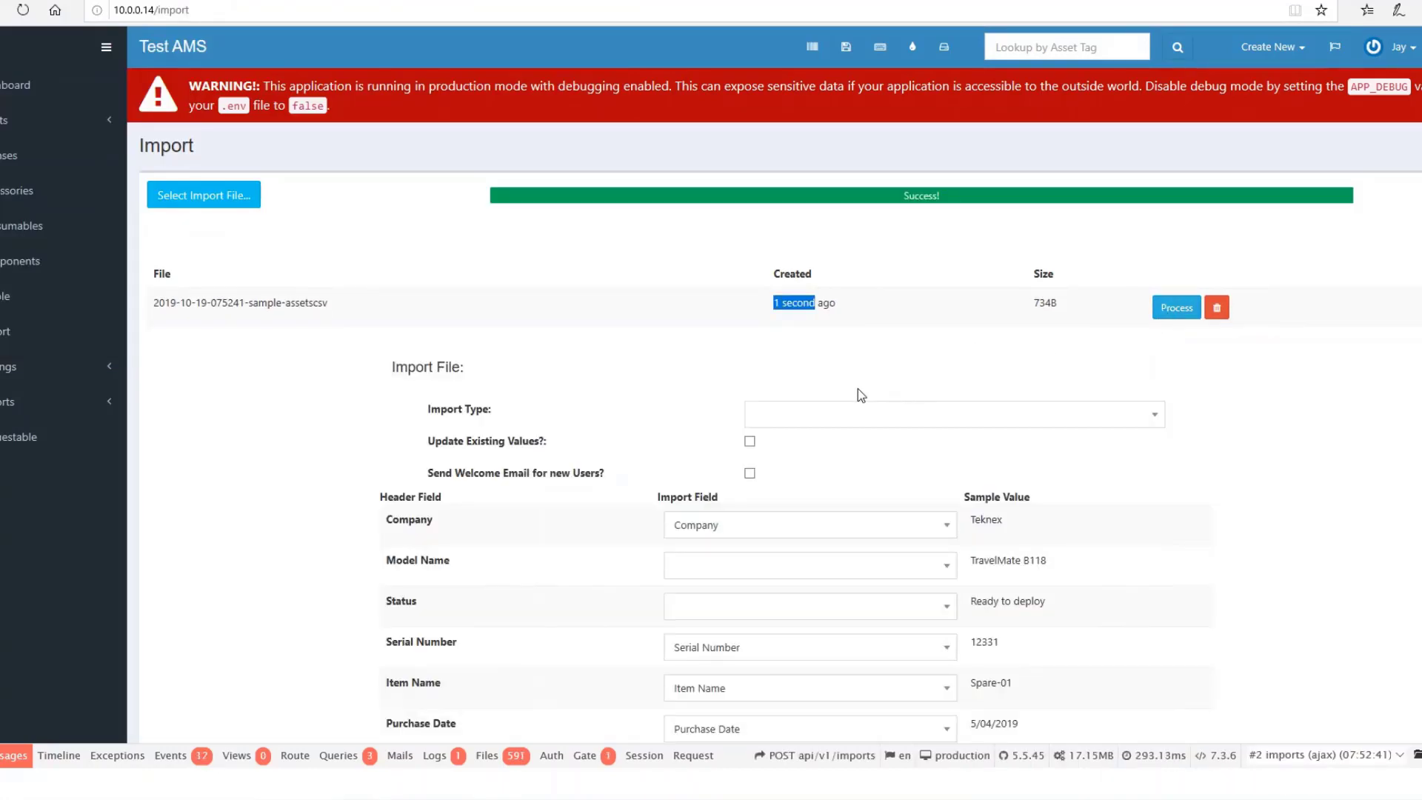
Step: Set the import type to Assets, enable updating of existing values and run the import of the re-uploaded sample-assets file
{"action": "left_click", "coordinate": [777, 422]}
{"action": "left_click", "coordinate": [778, 482]}
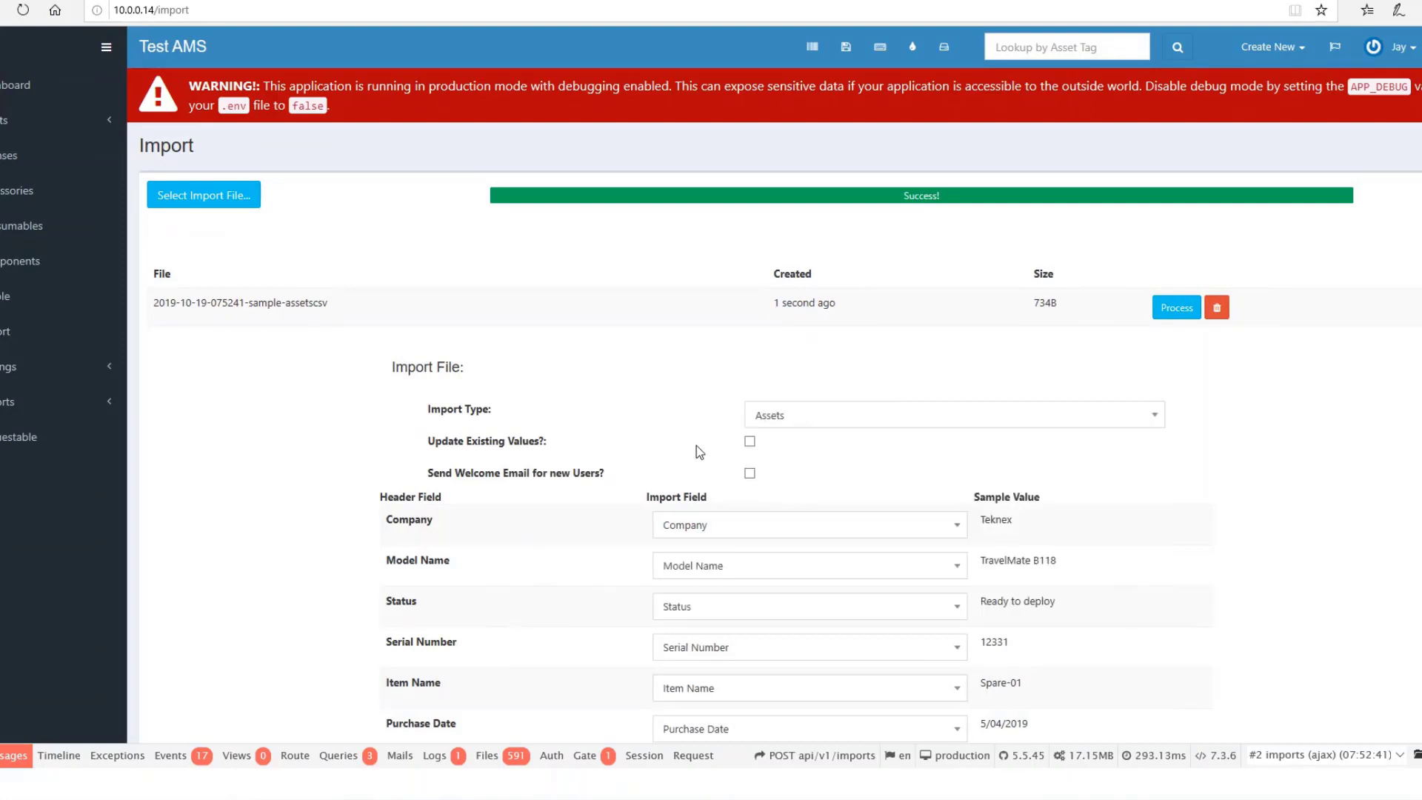
{"action": "left_click_drag", "start_coordinate": [480, 443], "coordinate": [540, 445]}
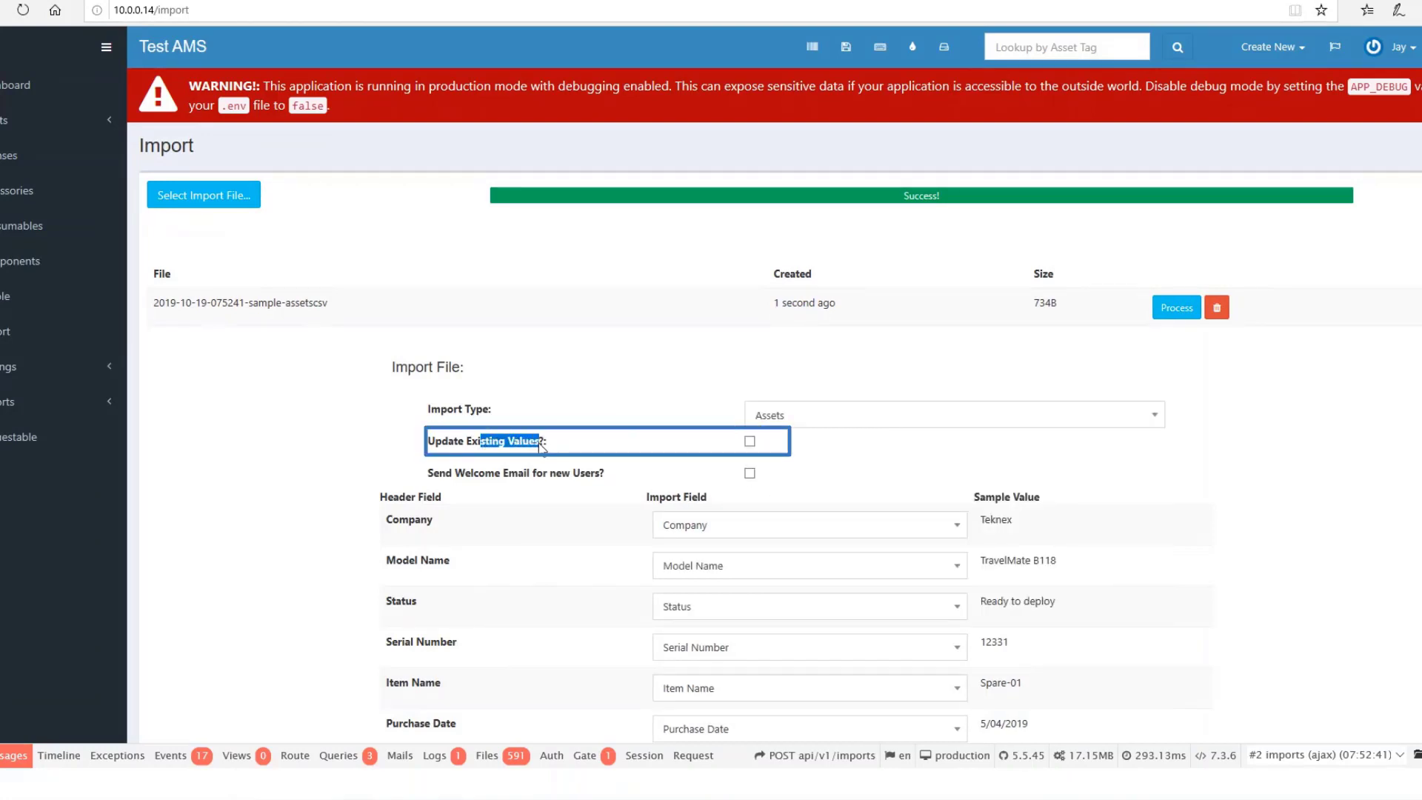
{"action": "left_click", "coordinate": [750, 441]}
{"action": "scroll", "coordinate": [527, 454], "scroll_direction": "down", "scroll_amount": 8}
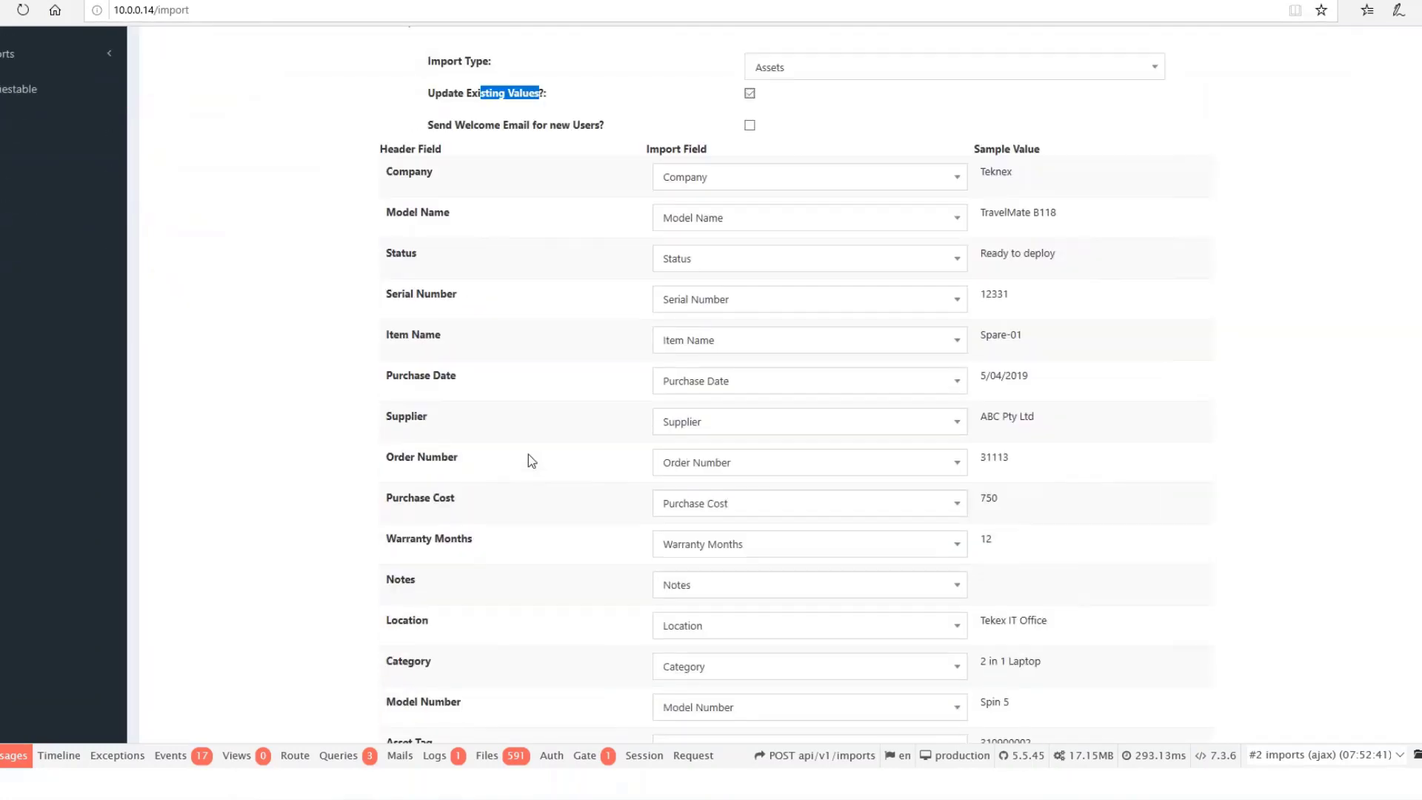
{"action": "left_click", "coordinate": [1041, 552]}
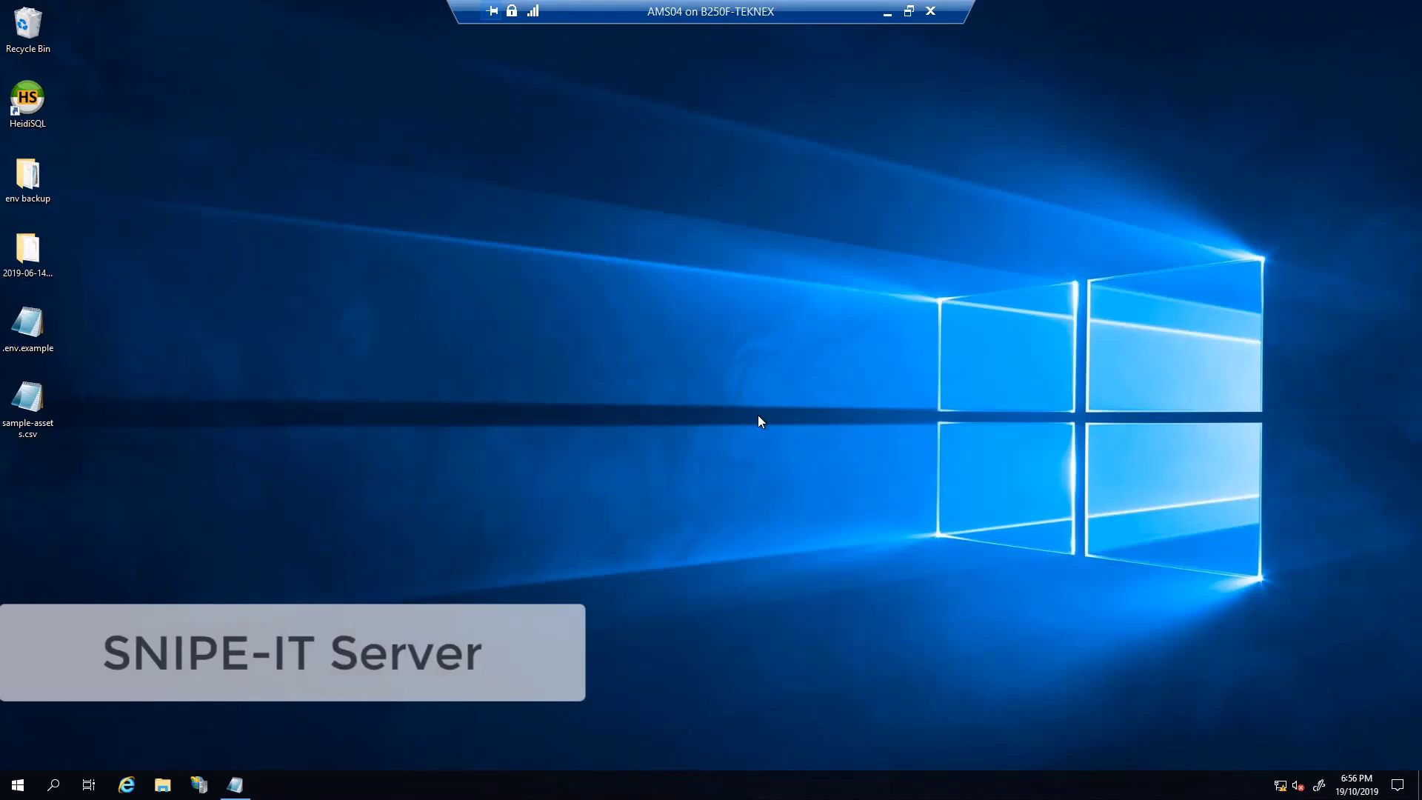
Step: On the Snipe-IT server, open the folder C:\inetpub\wwwroot\snipe-it in File Explorer
{"action": "left_click", "coordinate": [162, 784]}
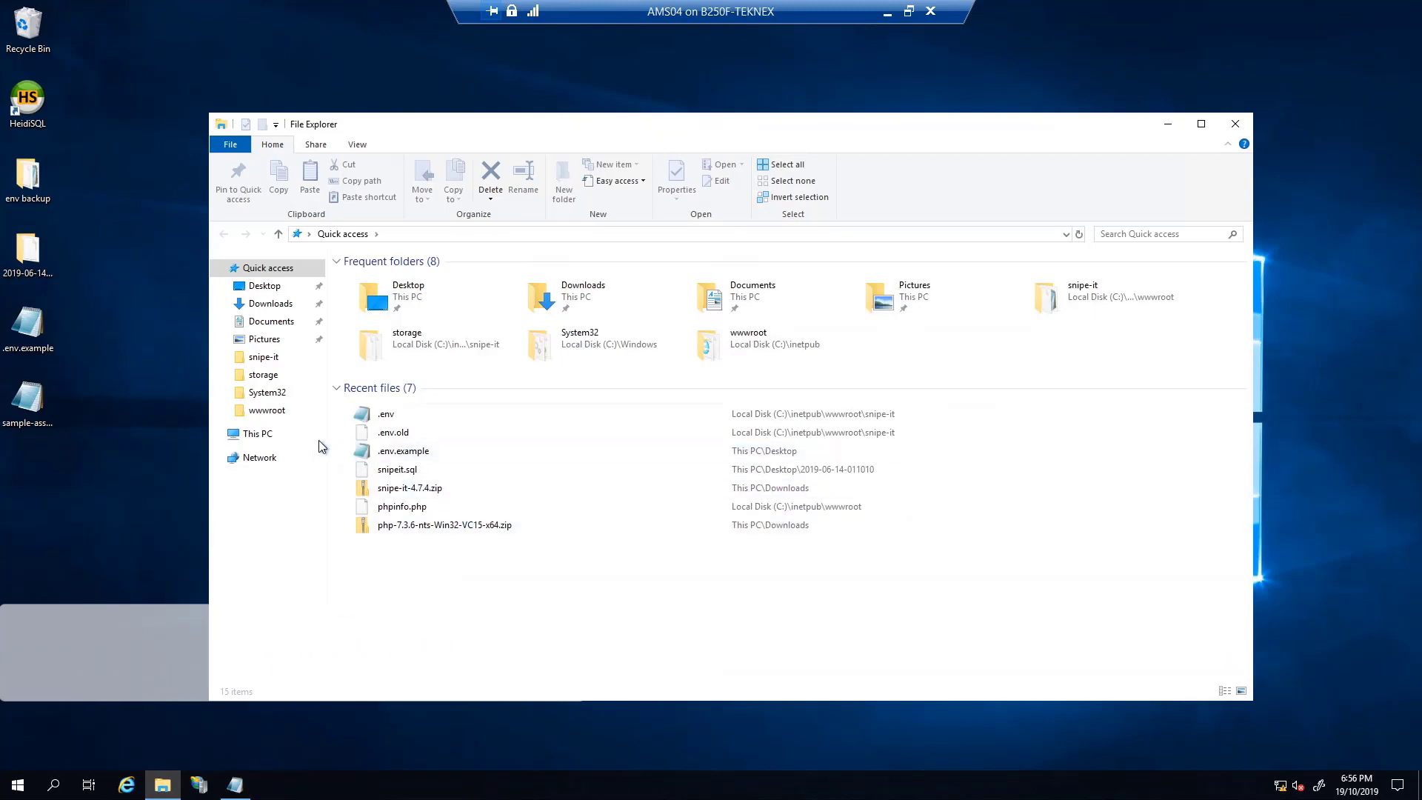
{"action": "left_click", "coordinate": [267, 437]}
{"action": "double_click", "coordinate": [427, 399]}
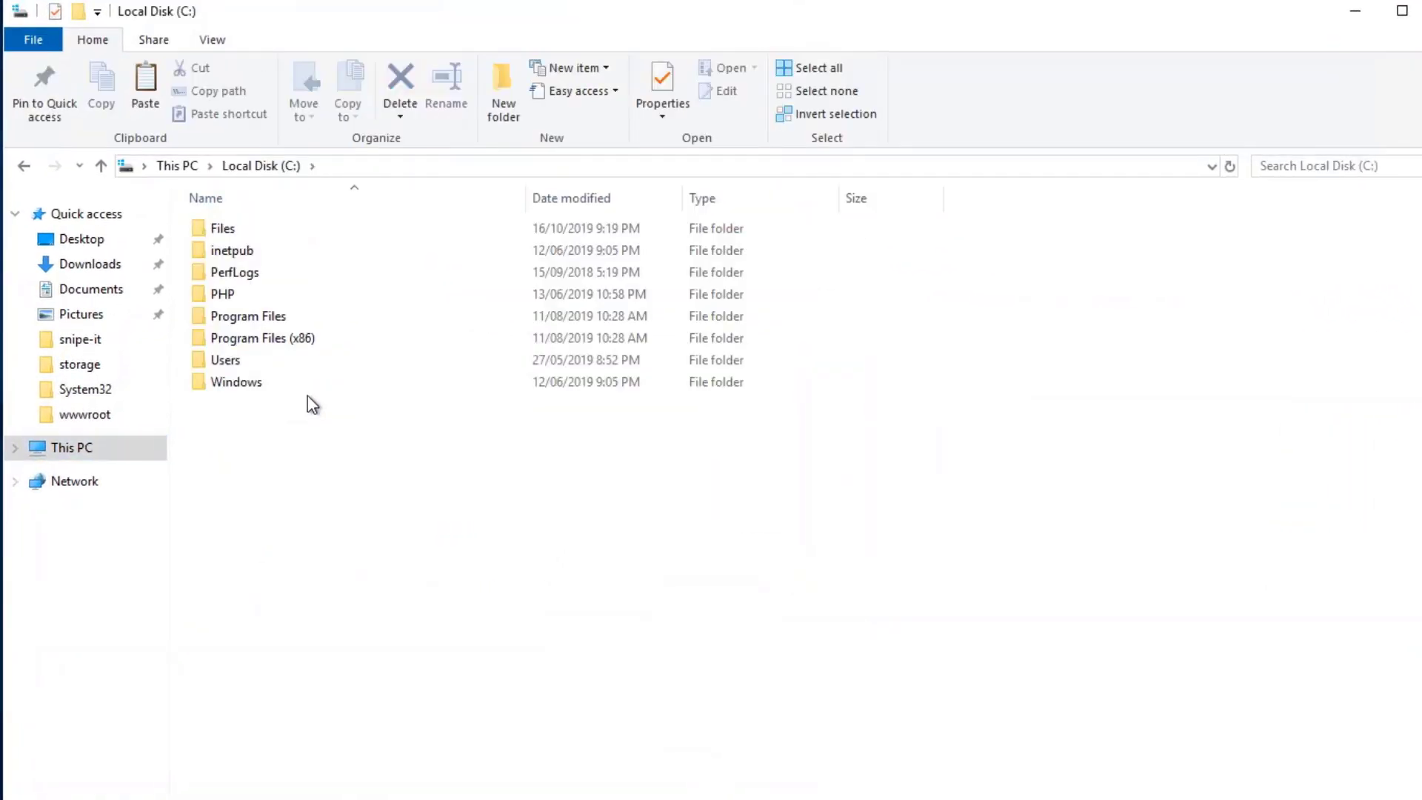
{"action": "double_click", "coordinate": [272, 254]}
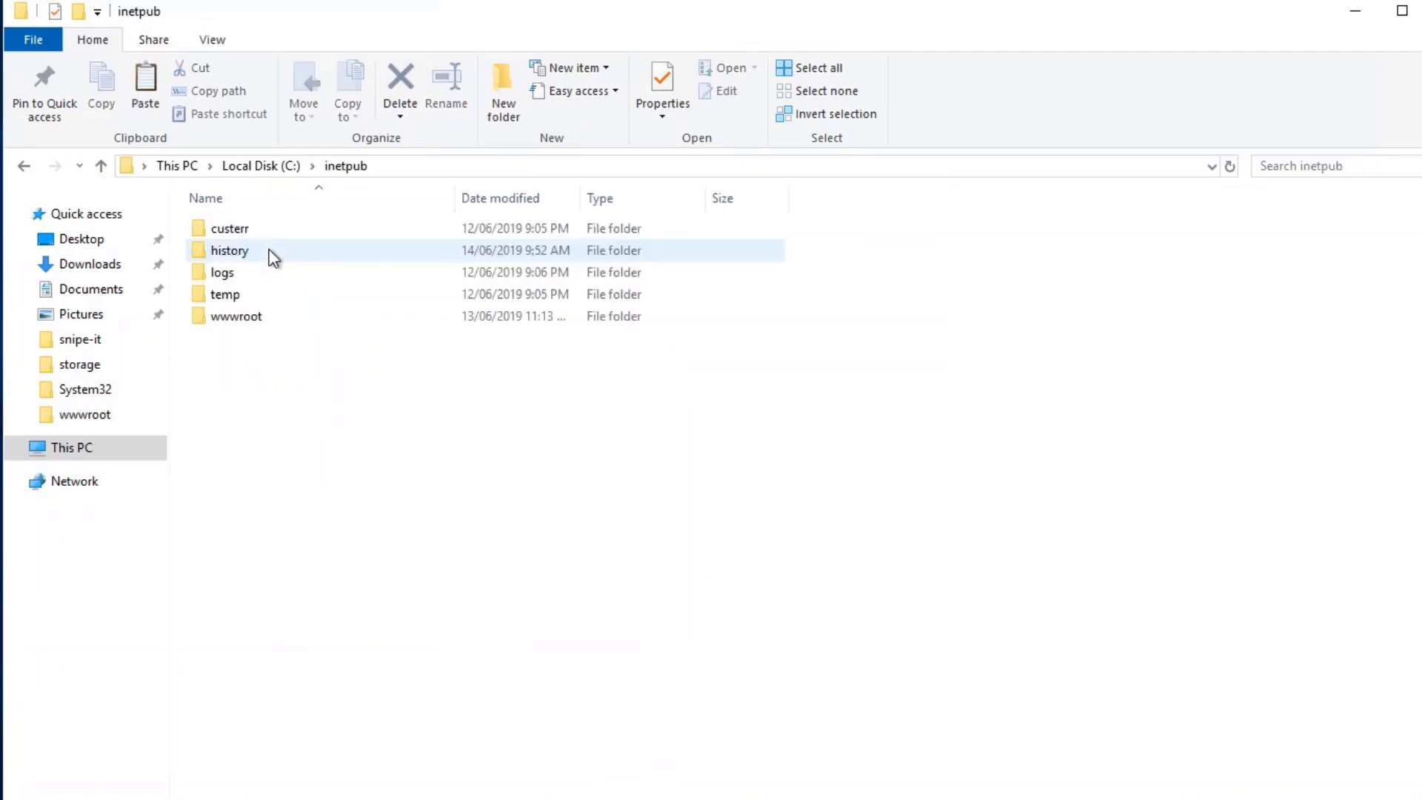
{"action": "double_click", "coordinate": [273, 317]}
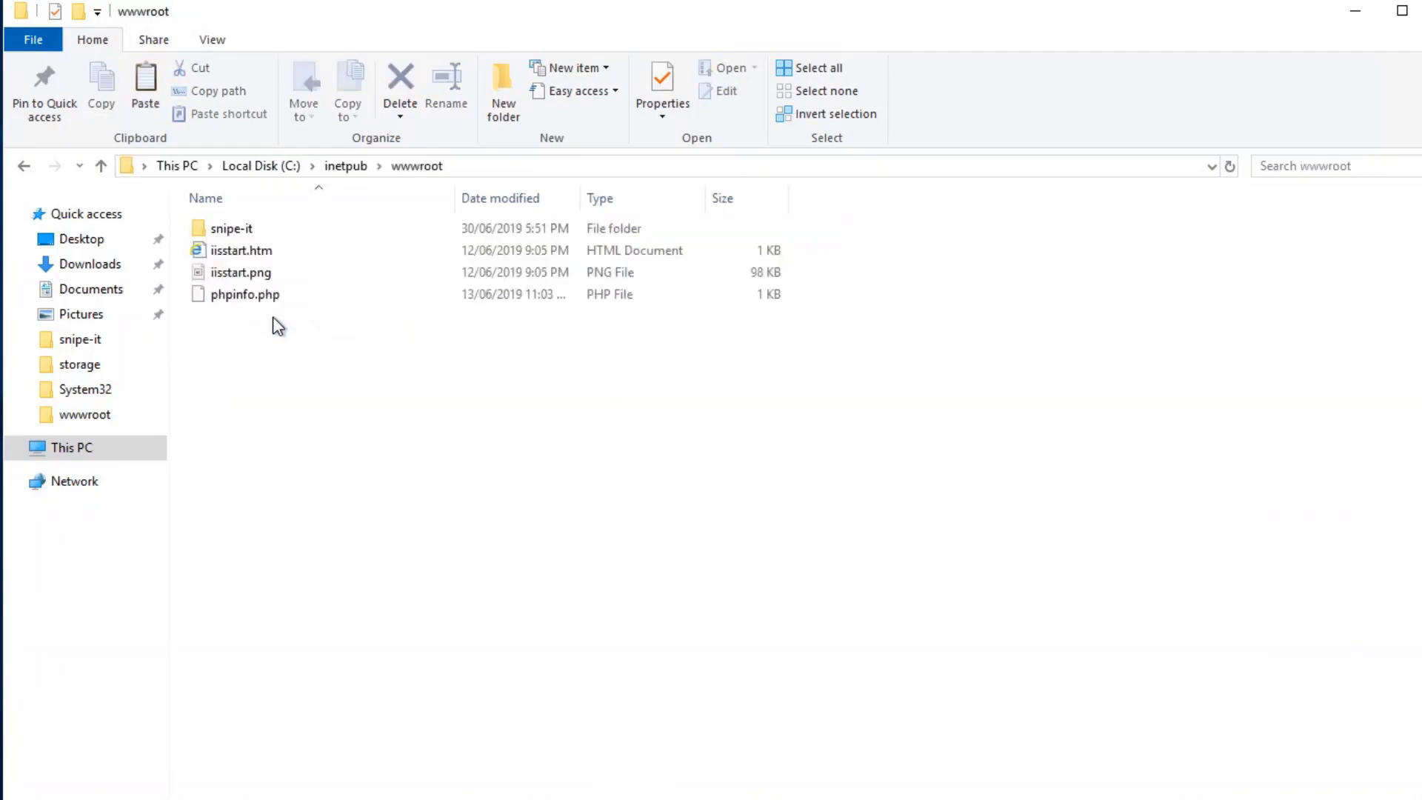
{"action": "double_click", "coordinate": [257, 234]}
{"action": "scroll", "coordinate": [435, 445], "scroll_direction": "down", "scroll_amount": 3}
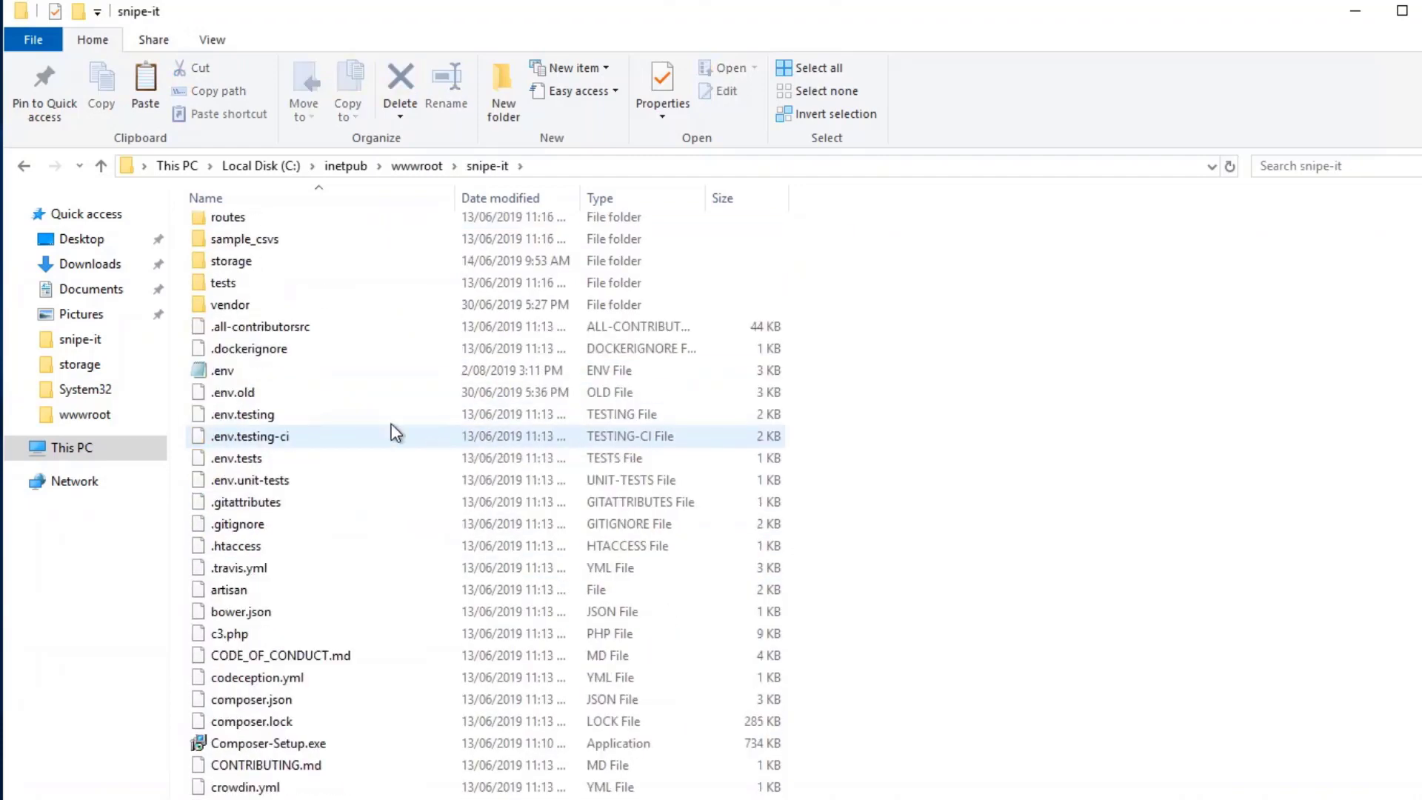
Step: Open Windows PowerShell as administrator from the snipe-it folder and move its window clear of the screen edge
{"action": "left_click", "coordinate": [46, 46]}
{"action": "mouse_move", "coordinate": [133, 124]}
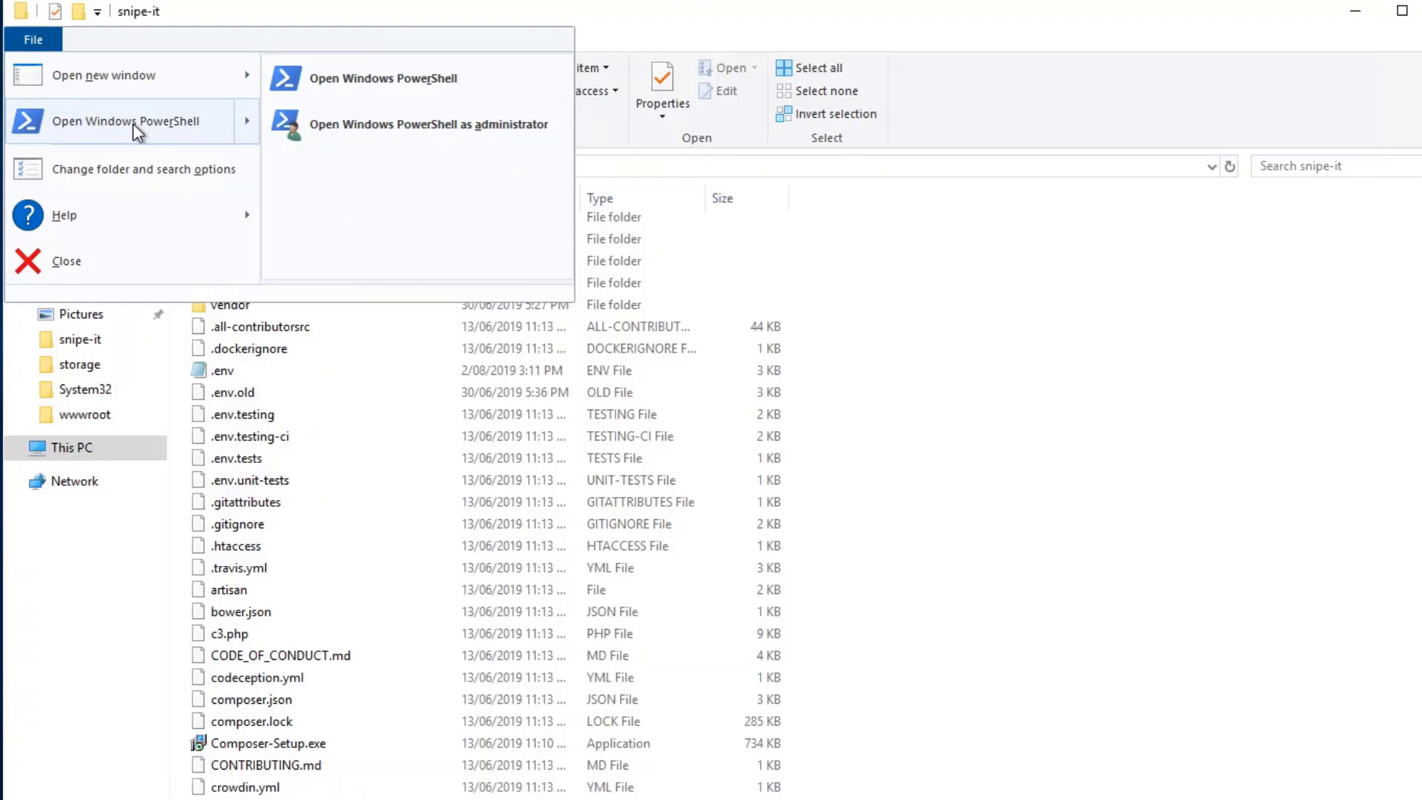
{"action": "left_click", "coordinate": [466, 124]}
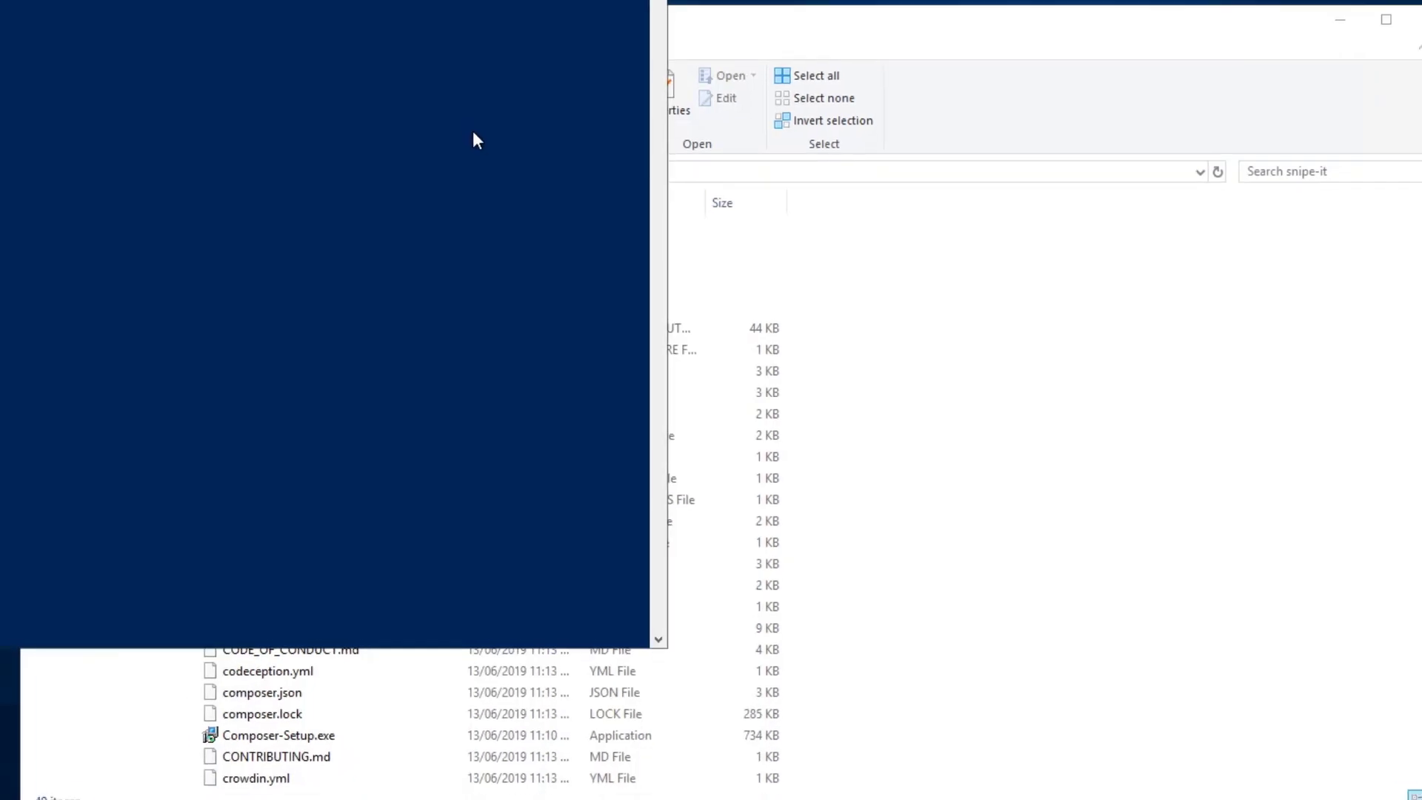
{"action": "left_click_drag", "start_coordinate": [385, 22], "coordinate": [769, 133]}
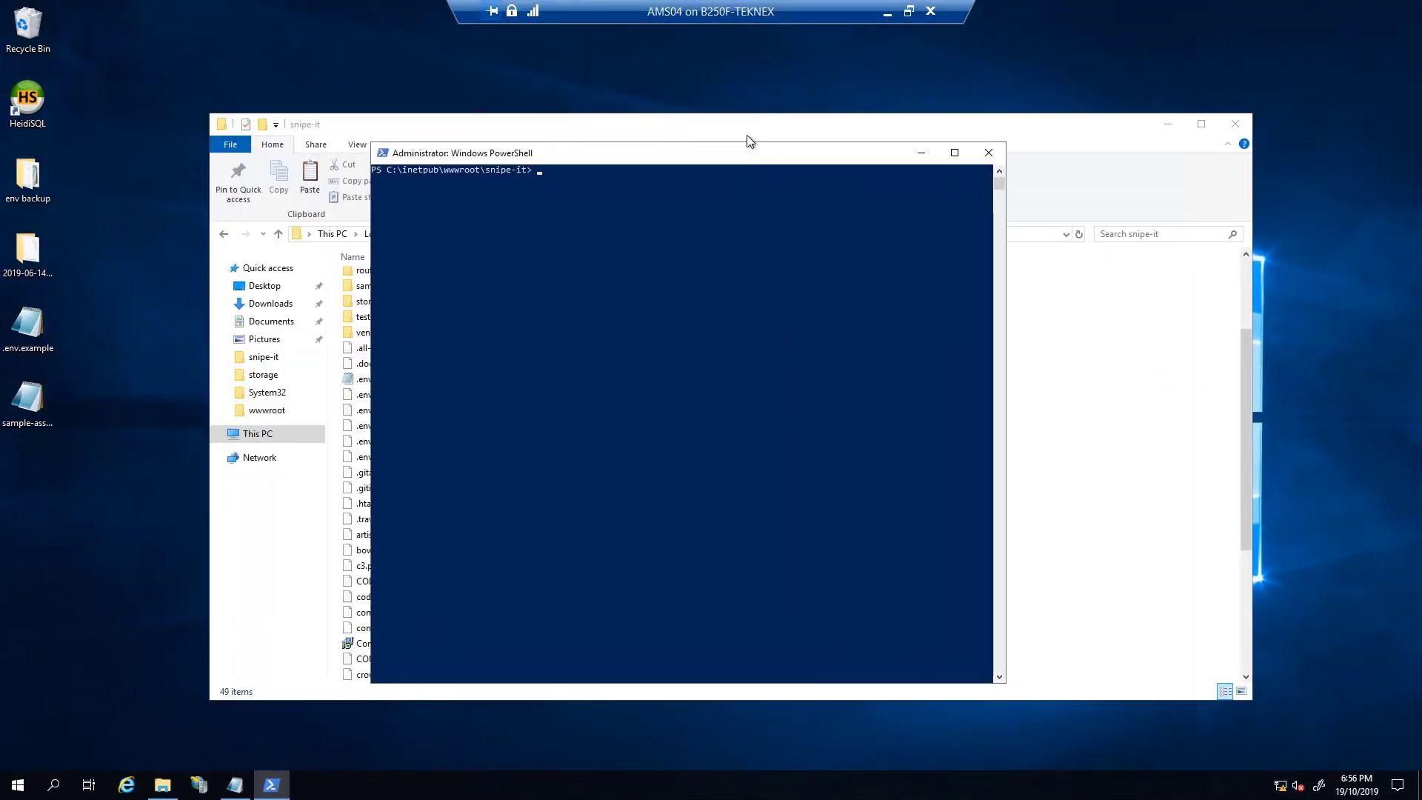
Step: Following the Notepad sample, enter php artisan snipeit:import C:\Users\Administrator\Desktop\sample-assets.csv --item-type in PowerShell, without running it, and widen the window
{"action": "left_click", "coordinate": [247, 781]}
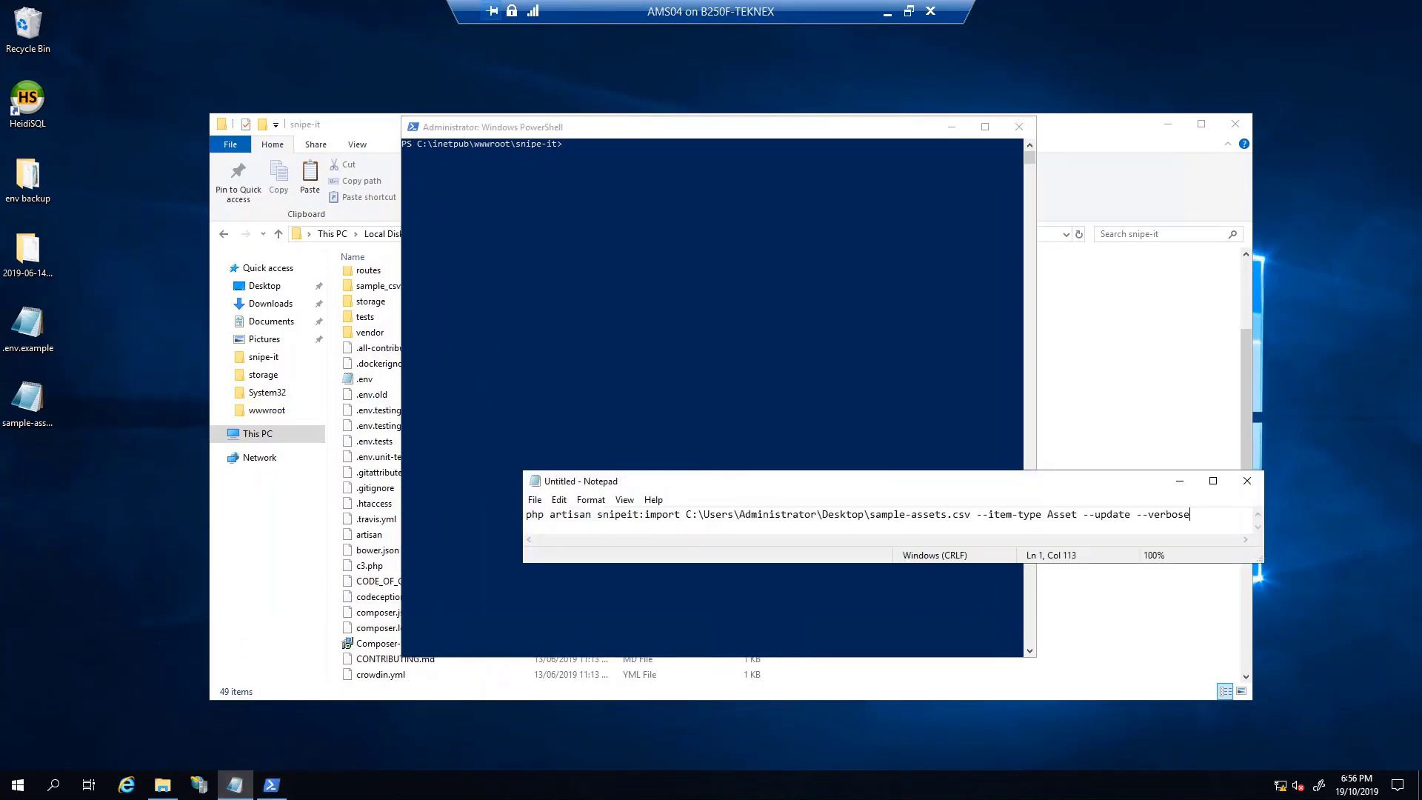
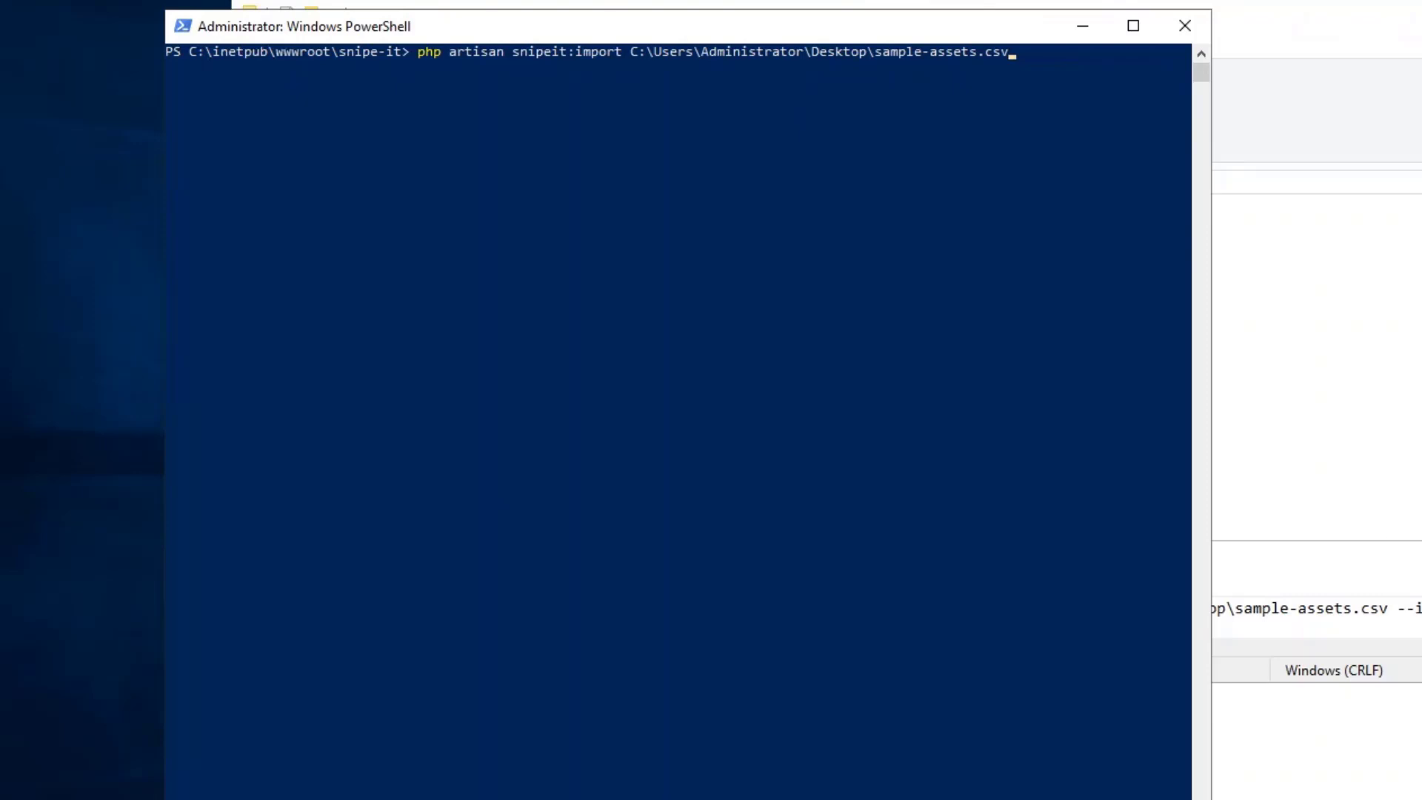
{"action": "key", "text": "alt+Tab"}
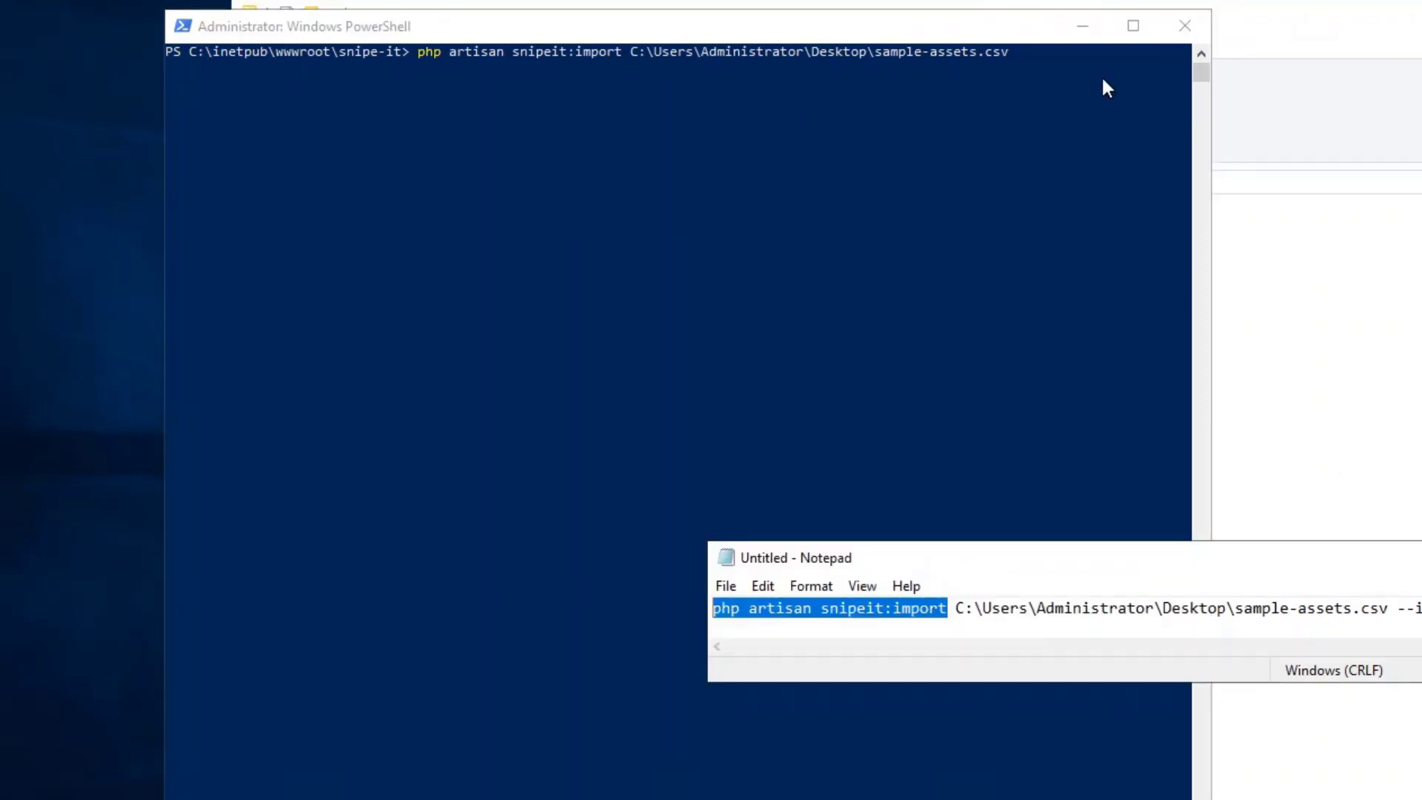
{"action": "left_click_drag", "start_coordinate": [1242, 558], "coordinate": [920, 537]}
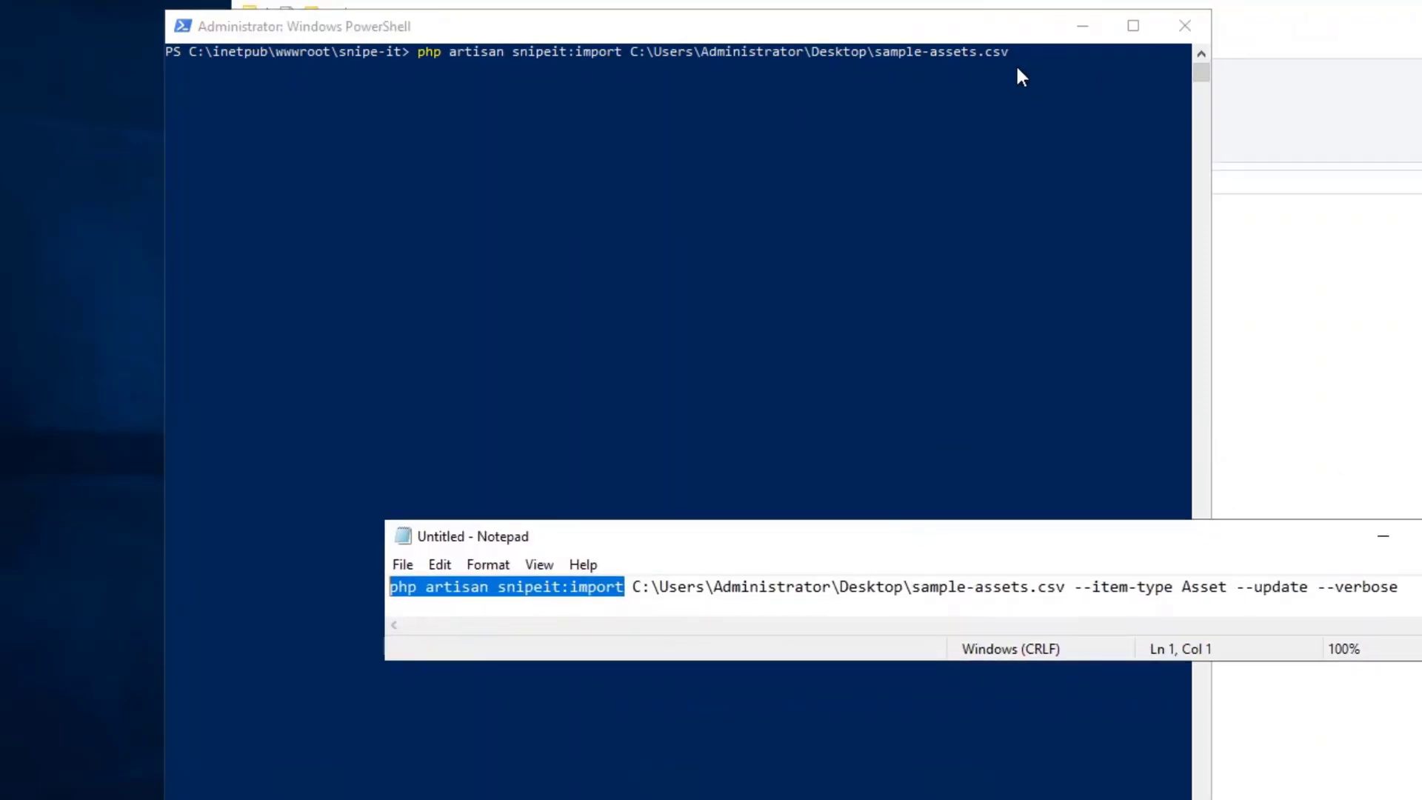
{"action": "left_click", "coordinate": [1031, 65]}
{"action": "left_click", "coordinate": [1286, 528]}
{"action": "left_click", "coordinate": [1034, 72]}
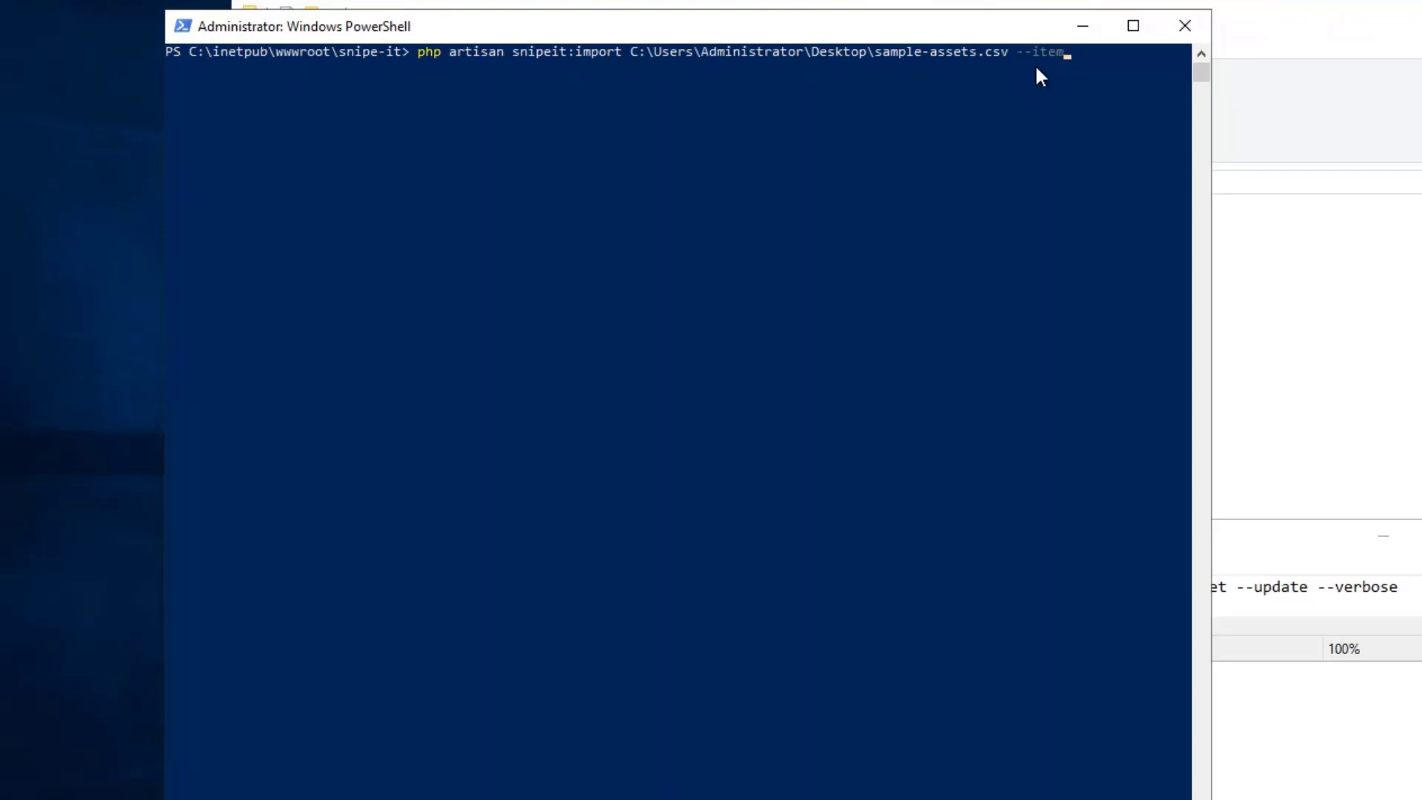
{"action": "type", "text": "type"}
{"action": "left_click_drag", "start_coordinate": [1215, 111], "coordinate": [1406, 121]}
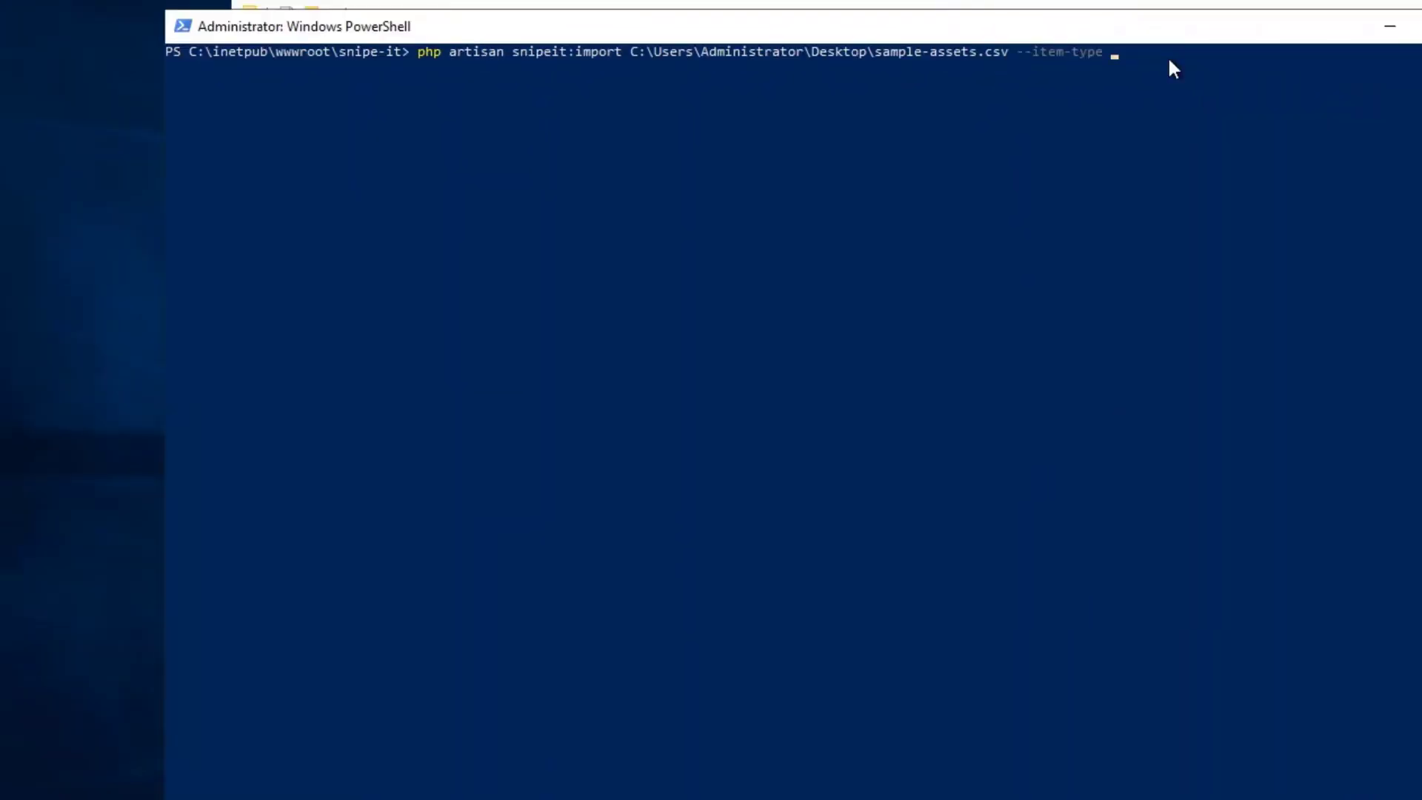
Step: Complete the PowerShell import command with the item type Asset and the --verbose option, leaving out --update
{"action": "type", "text": "Ass"}
{"action": "type", "text": "et --update"}
{"action": "key", "text": "BackSpace"}
{"action": "key", "text": "BackSpace"}
{"action": "key", "text": "BackSpace"}
{"action": "type", "text": "verbose"}
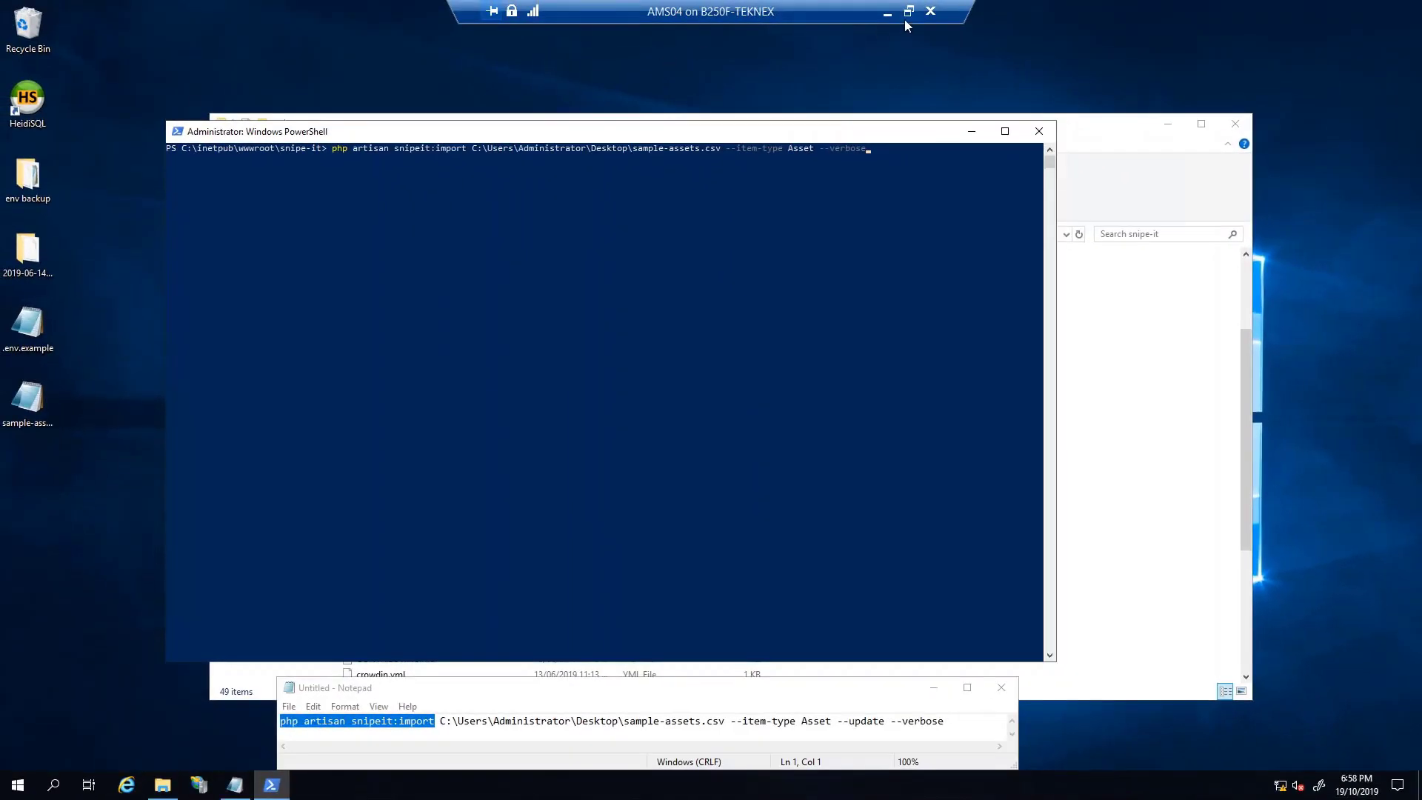
Step: Switch to Snipe-IT in the browser and bulk delete Spare-01, Spare-02 and Spare-03 from the full asset list
{"action": "left_click", "coordinate": [886, 12]}
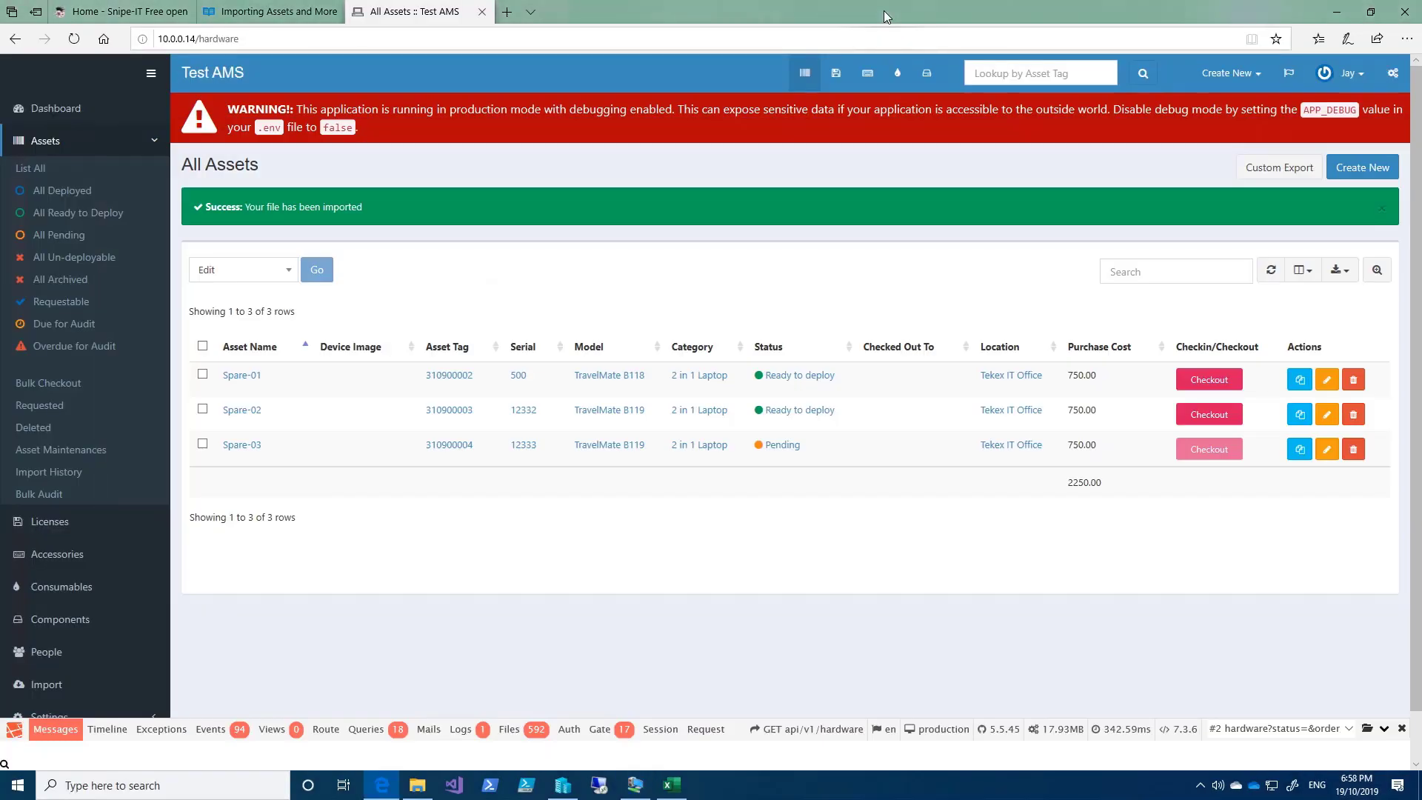
{"action": "left_click", "coordinate": [202, 346]}
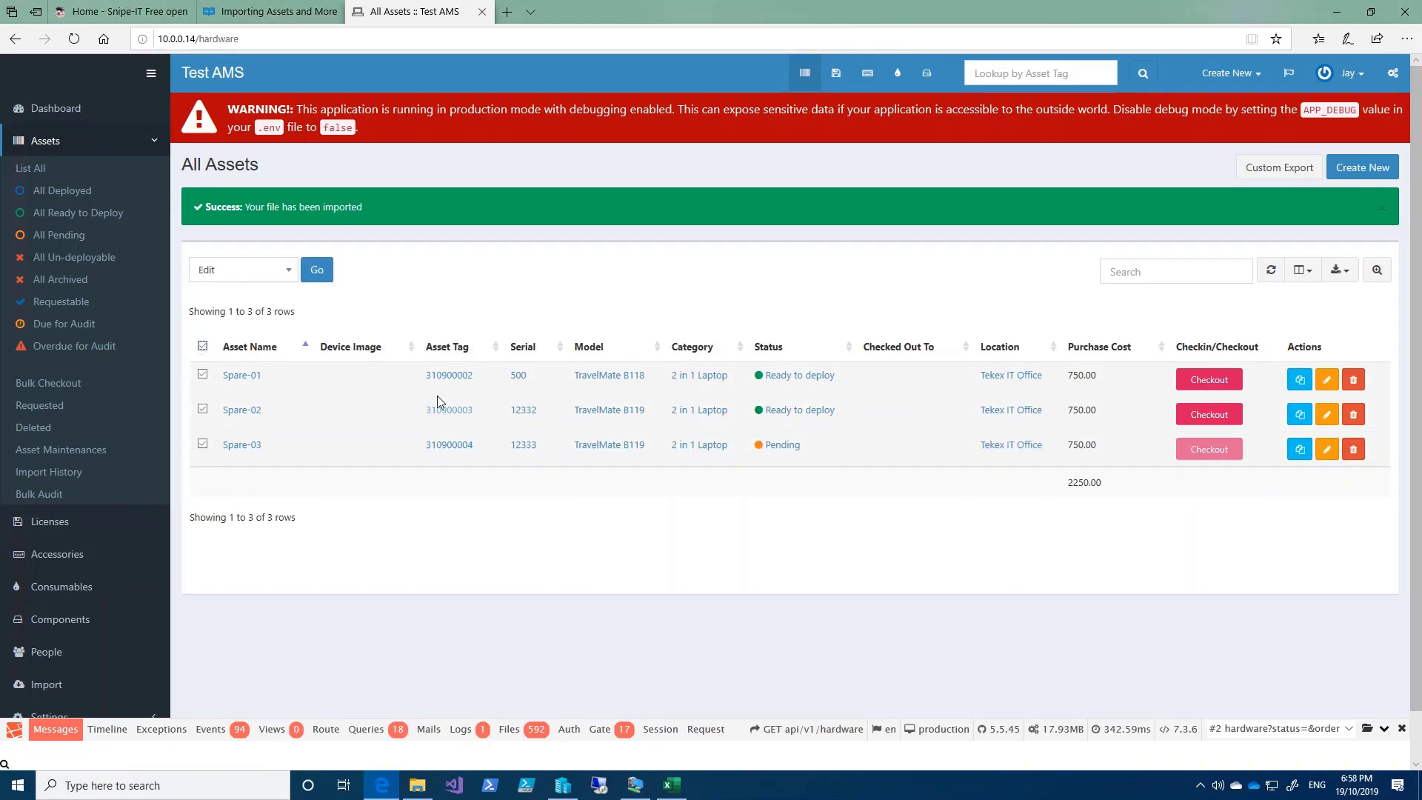
{"action": "left_click", "coordinate": [251, 273]}
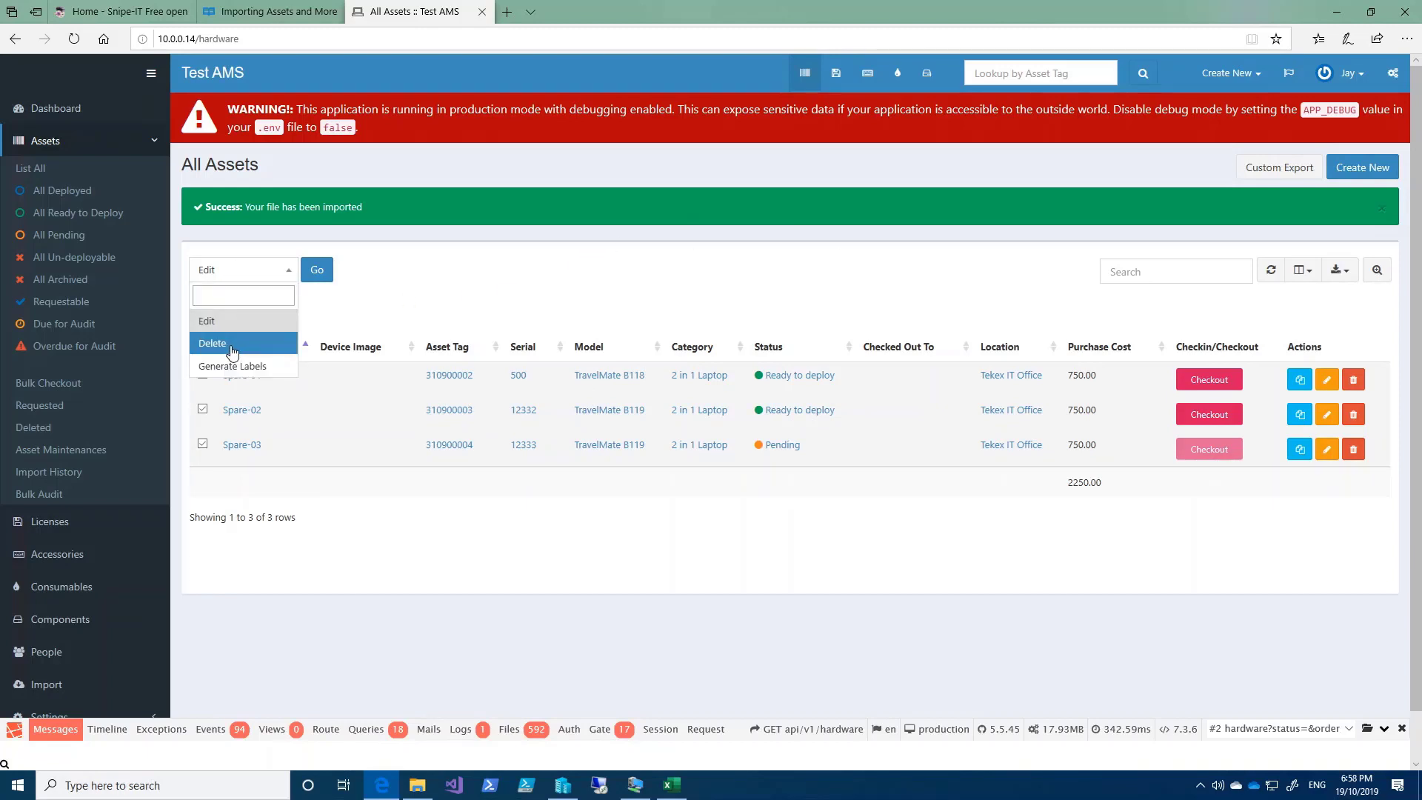
{"action": "left_click", "coordinate": [238, 345]}
{"action": "left_click", "coordinate": [317, 276]}
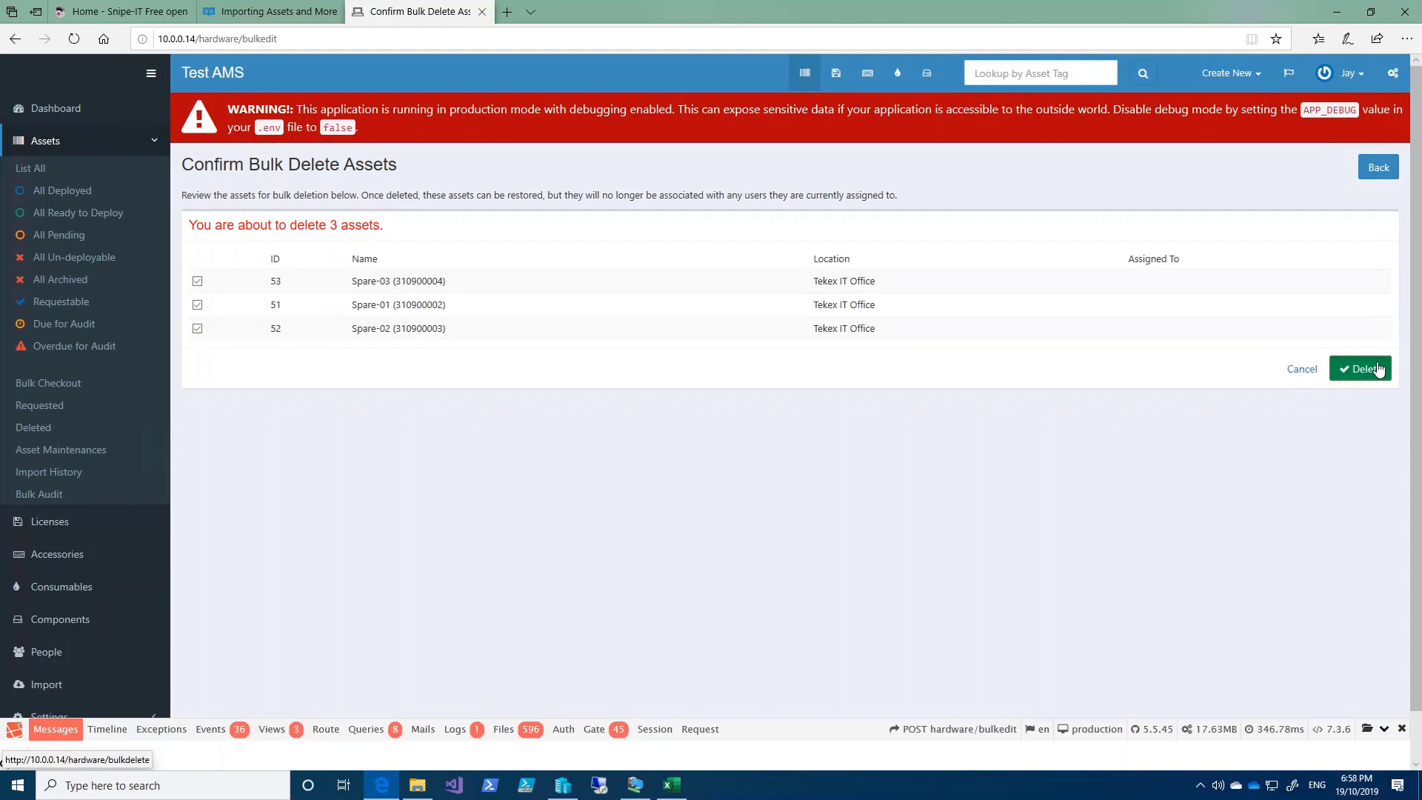
{"action": "left_click", "coordinate": [1379, 368]}
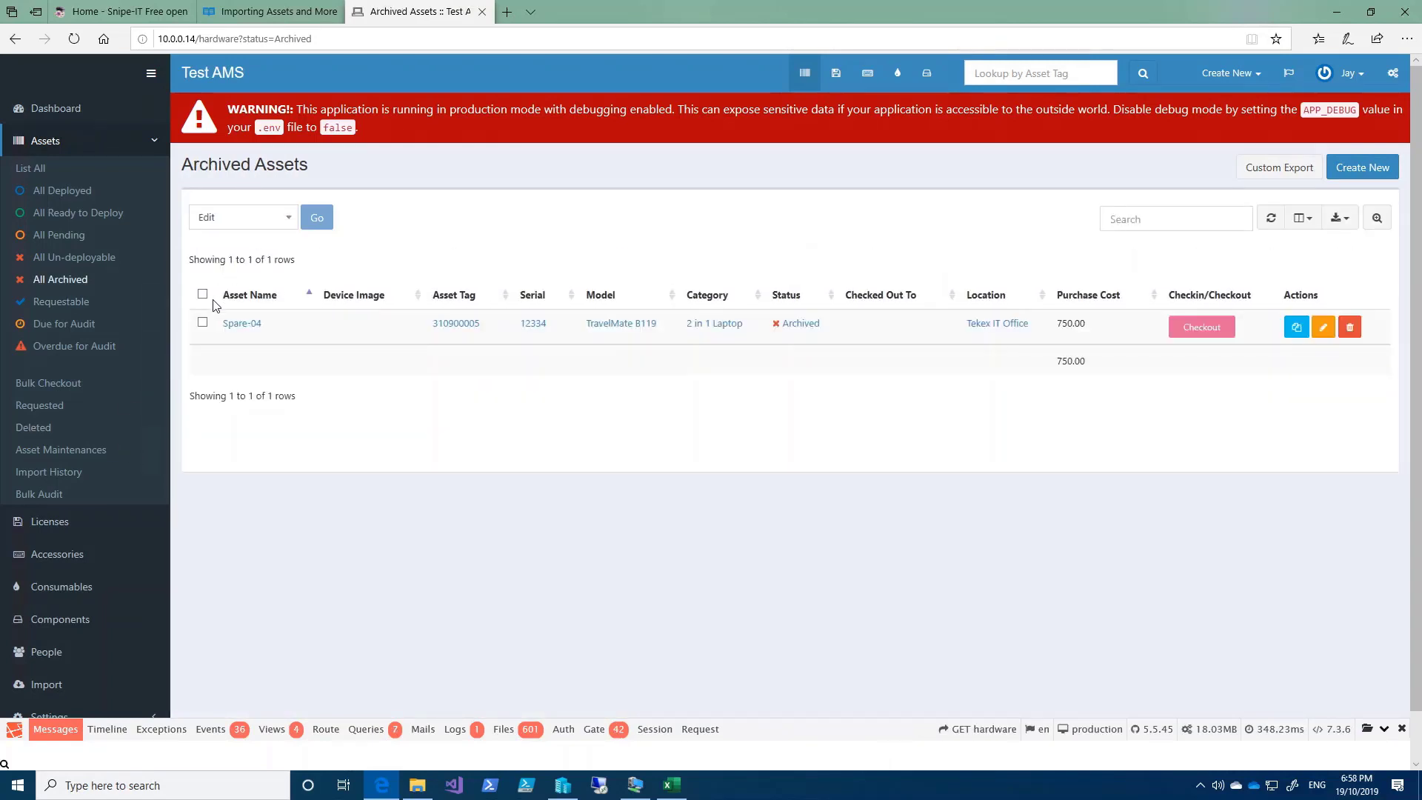
Step: Bulk delete the archived asset Spare-04 from the archived assets list and confirm the deletion
{"action": "left_click", "coordinate": [243, 217]}
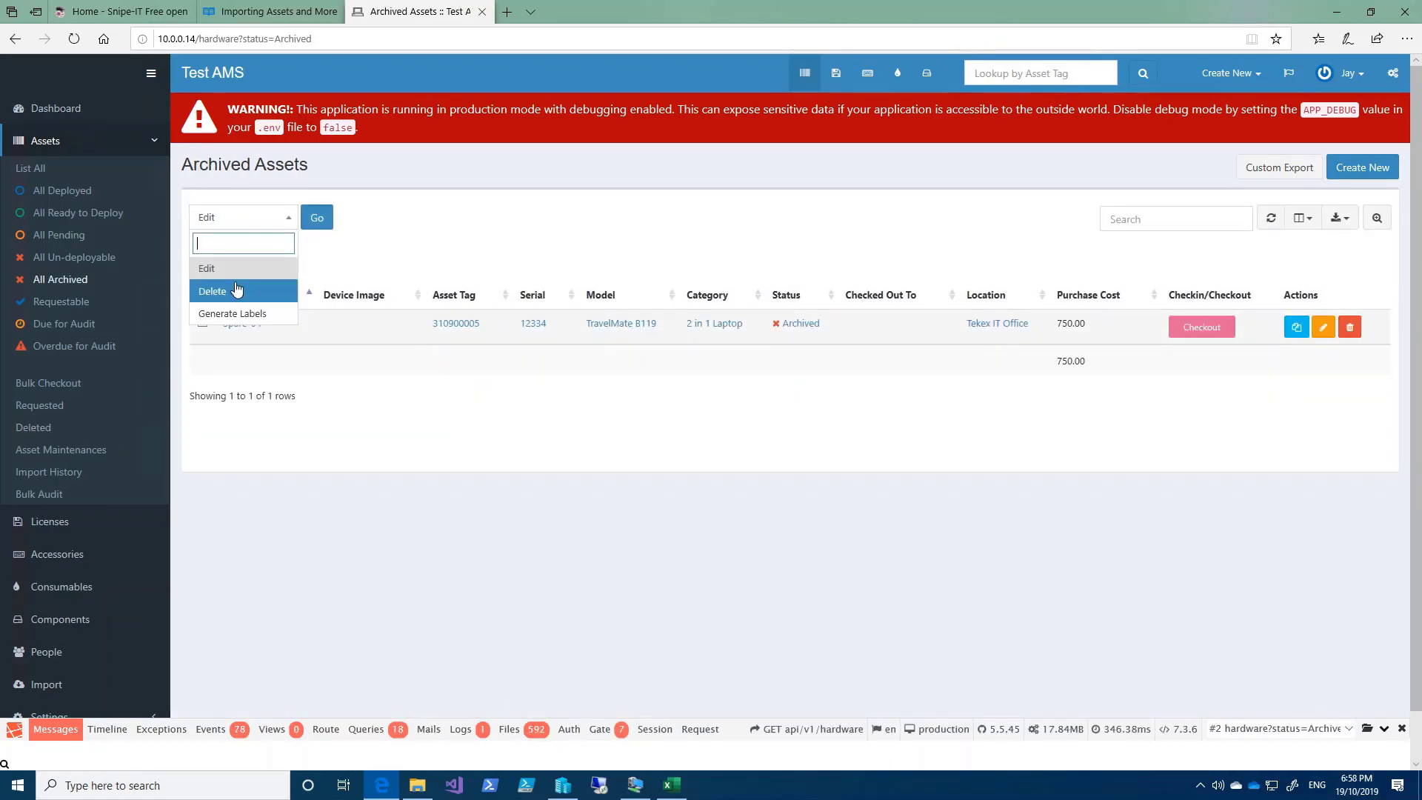
{"action": "left_click", "coordinate": [237, 291]}
{"action": "left_click", "coordinate": [316, 217]}
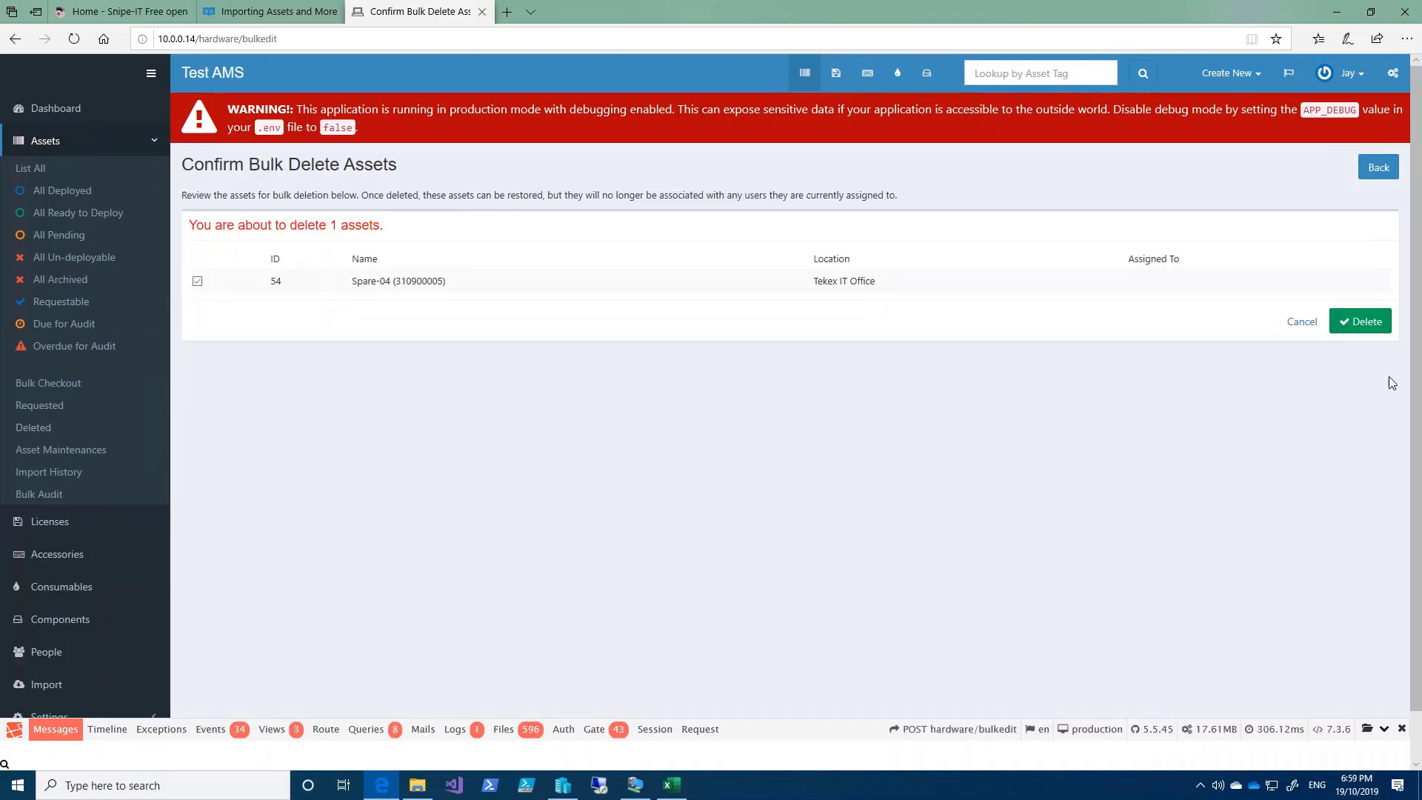
{"action": "left_click", "coordinate": [1372, 330]}
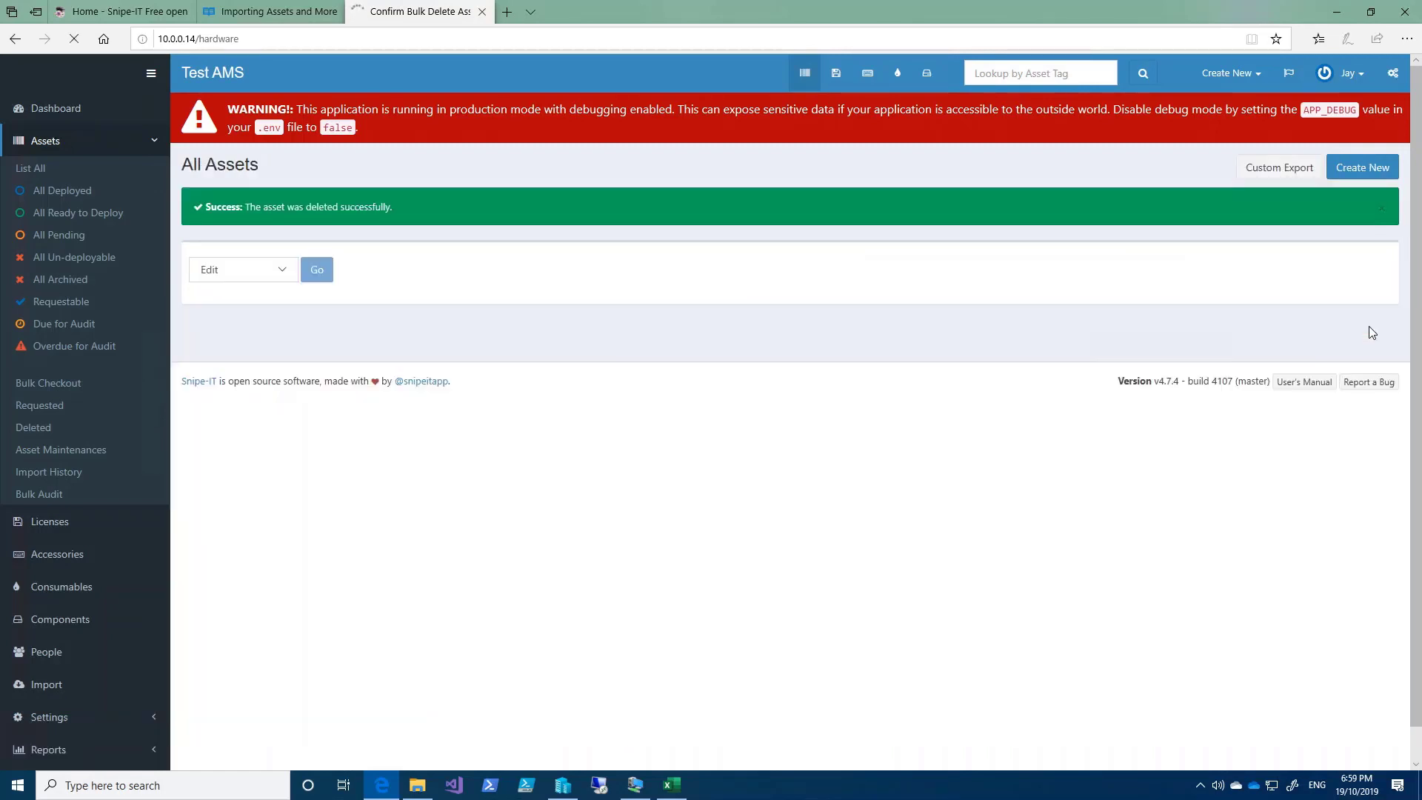
Step: Check the deployed assets list and the total assets figure on the dashboard
{"action": "left_click", "coordinate": [100, 193]}
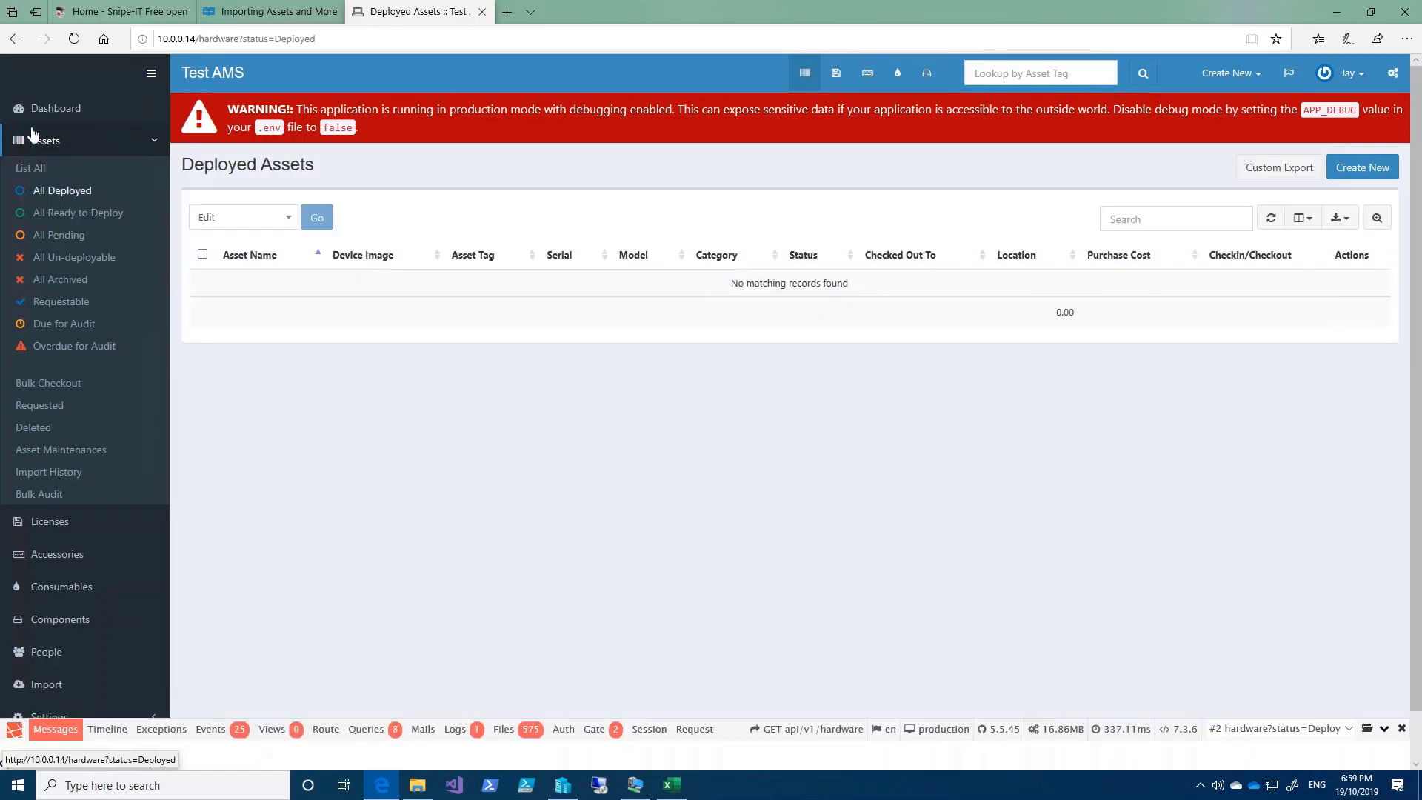
{"action": "left_click", "coordinate": [52, 110]}
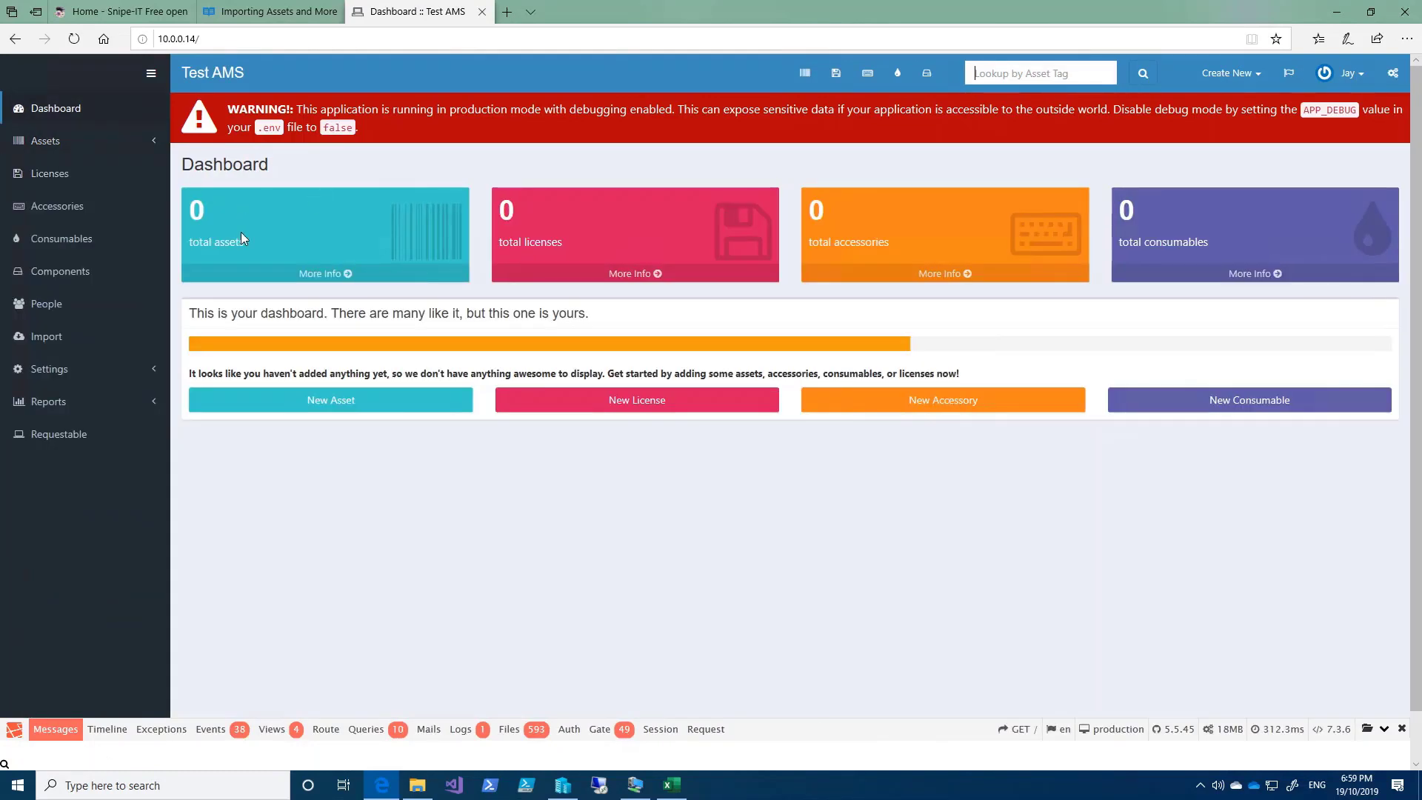
{"action": "left_click_drag", "start_coordinate": [243, 248], "coordinate": [189, 244]}
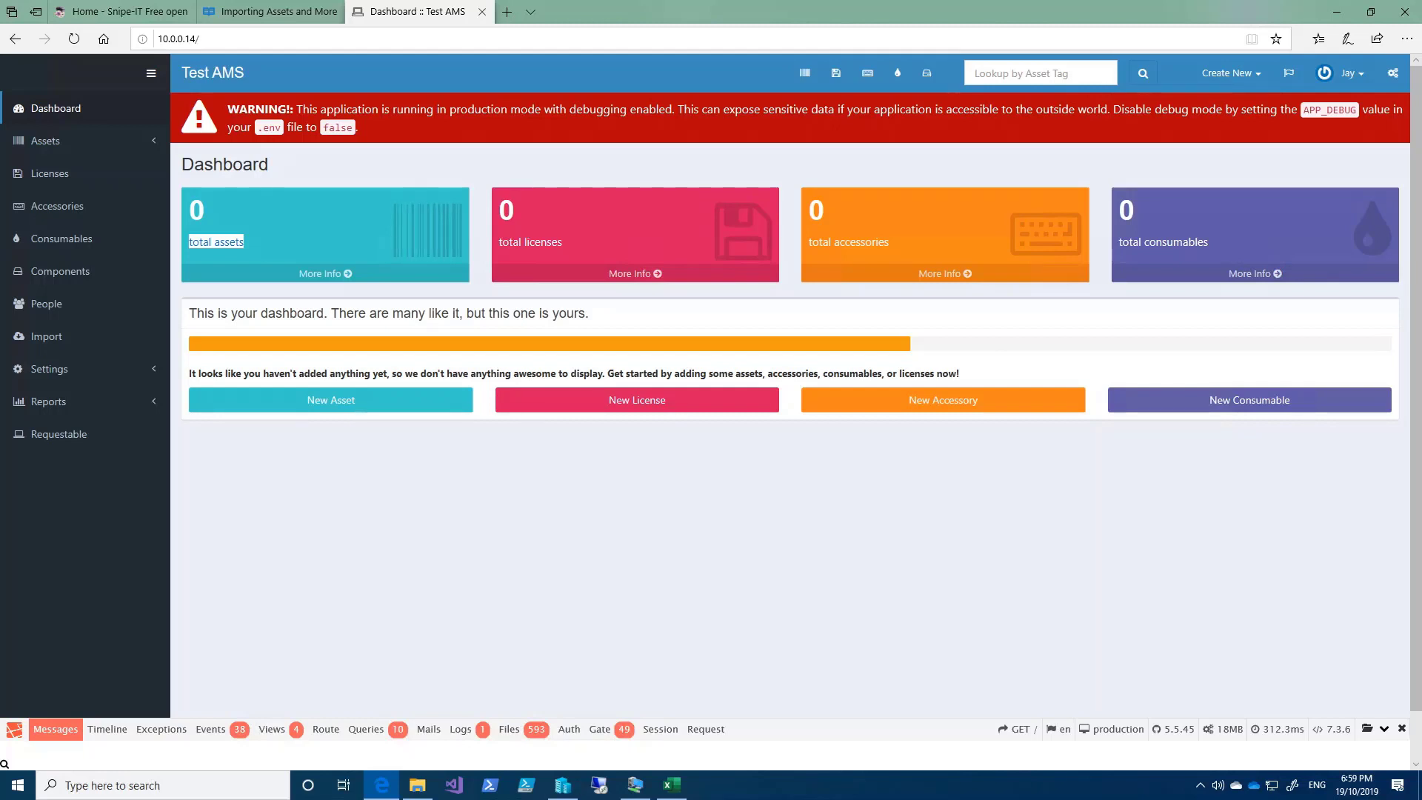
Step: Run the prepared import command in PowerShell on the server, and refresh the Snipe-IT dashboard in the browser
{"action": "left_click", "coordinate": [649, 792]}
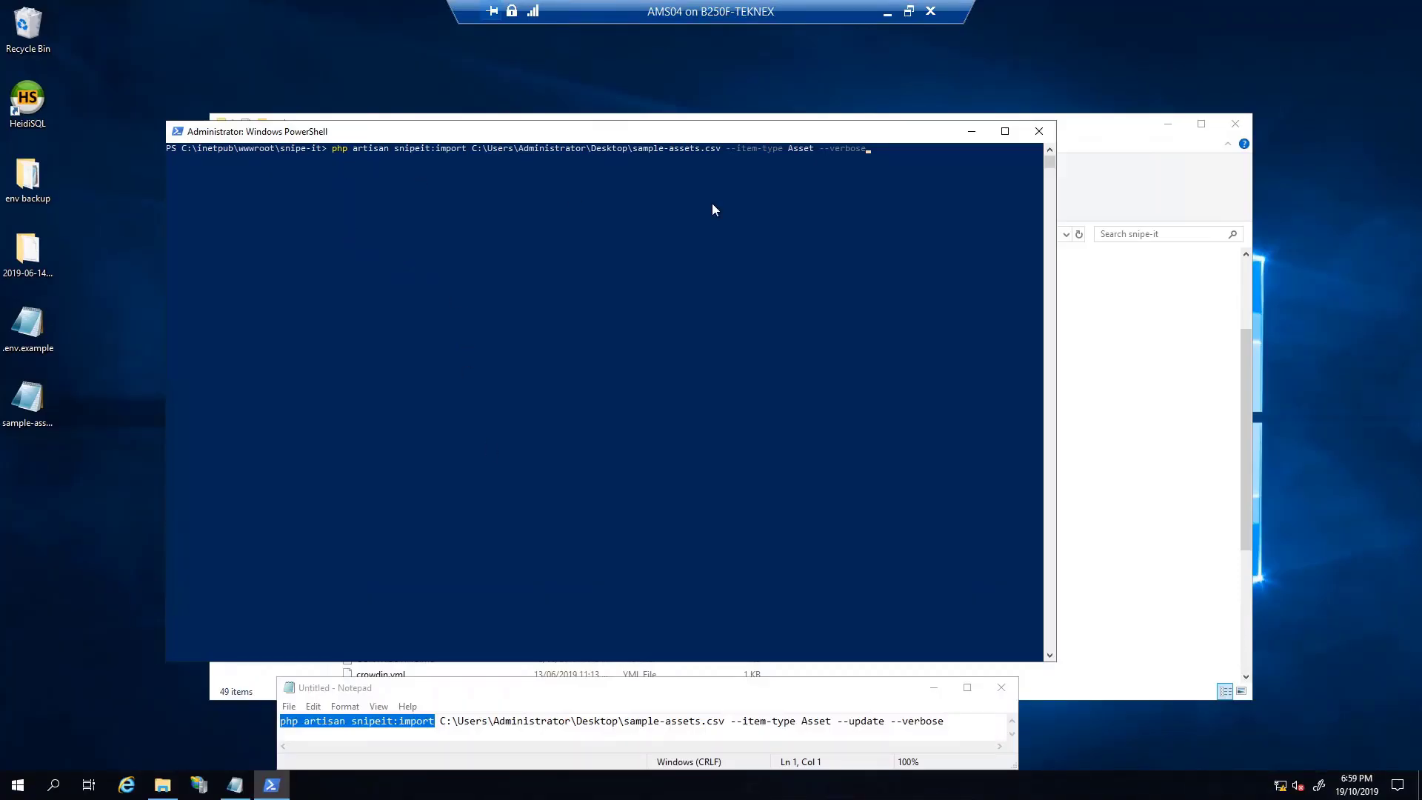
{"action": "left_click", "coordinate": [888, 156]}
{"action": "key", "text": "Escape"}
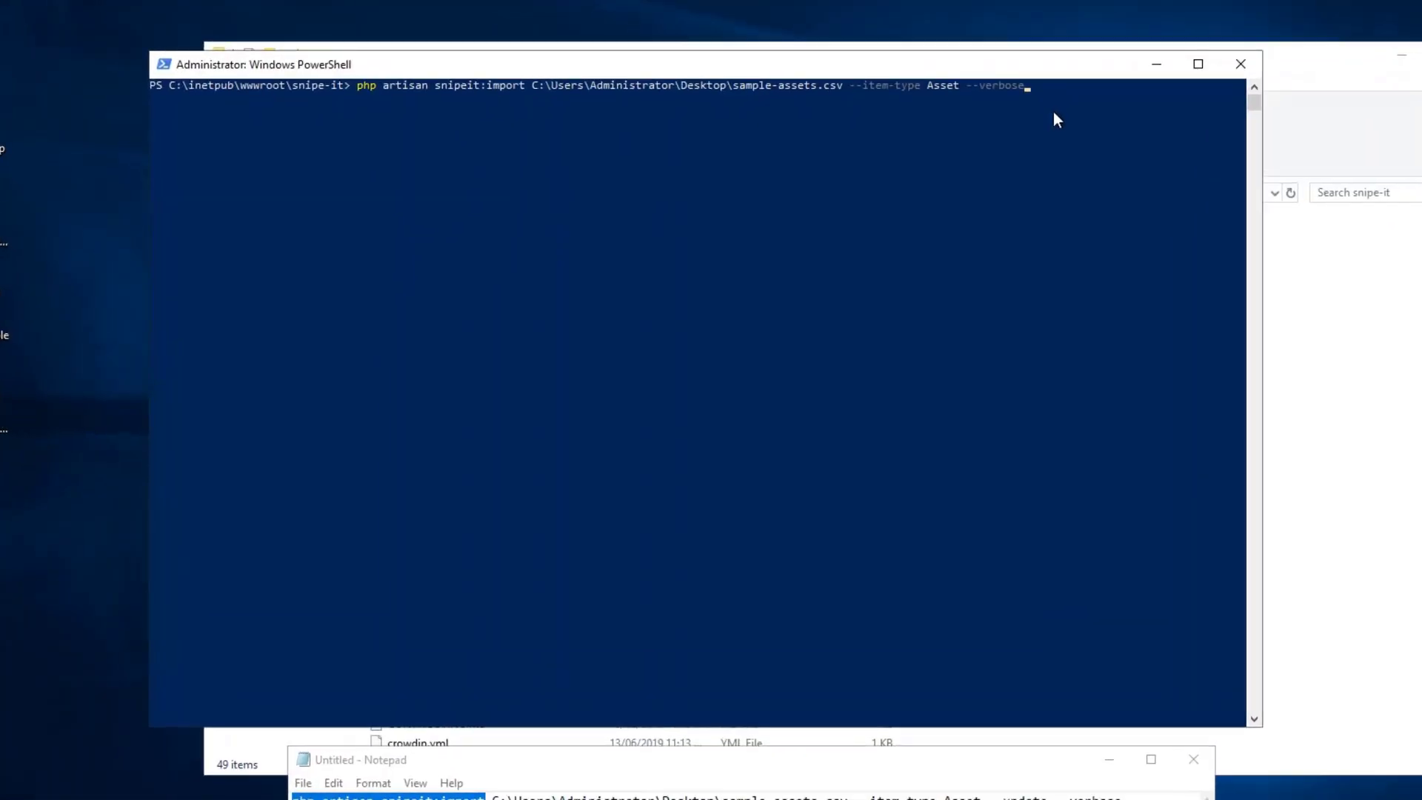
{"action": "key", "text": "Return"}
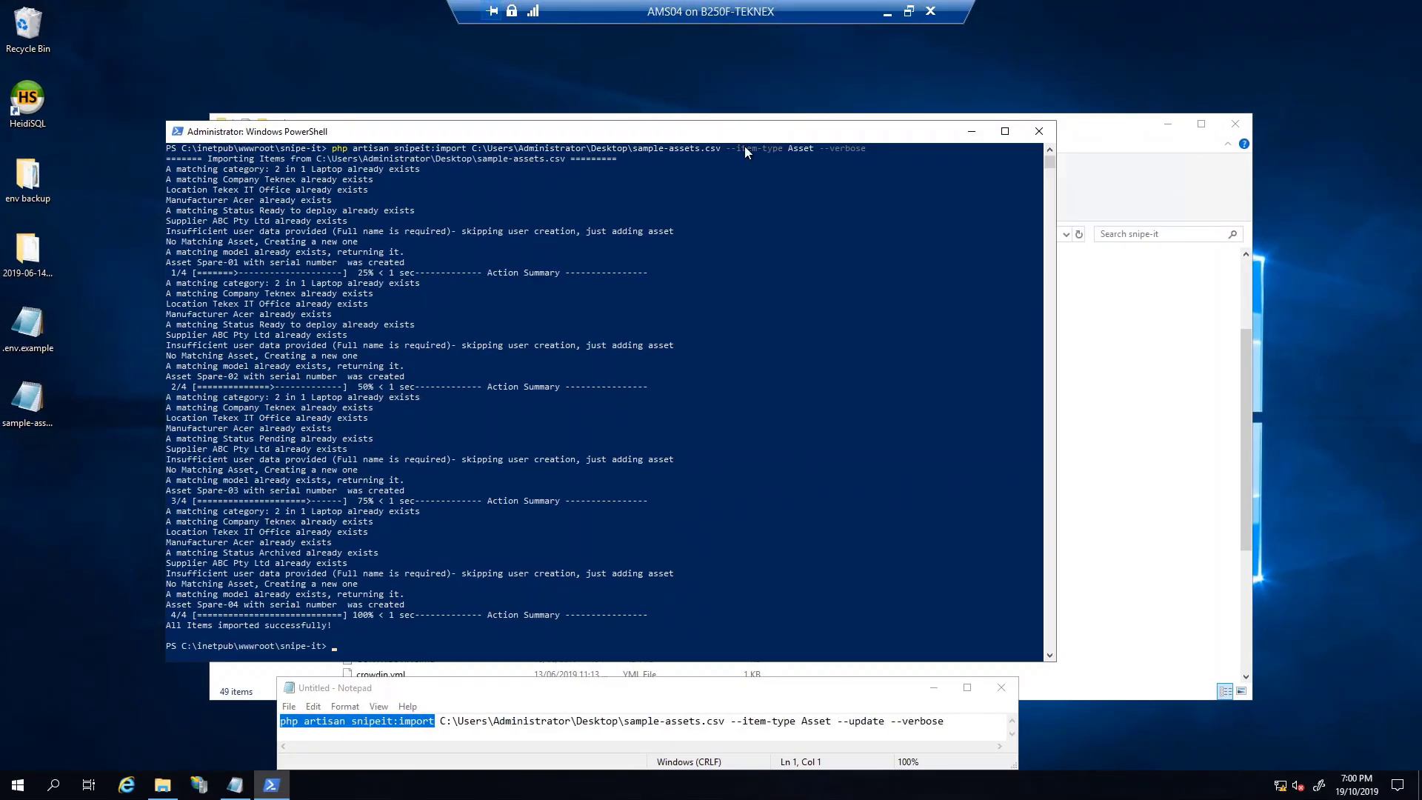
{"action": "left_click", "coordinate": [887, 15]}
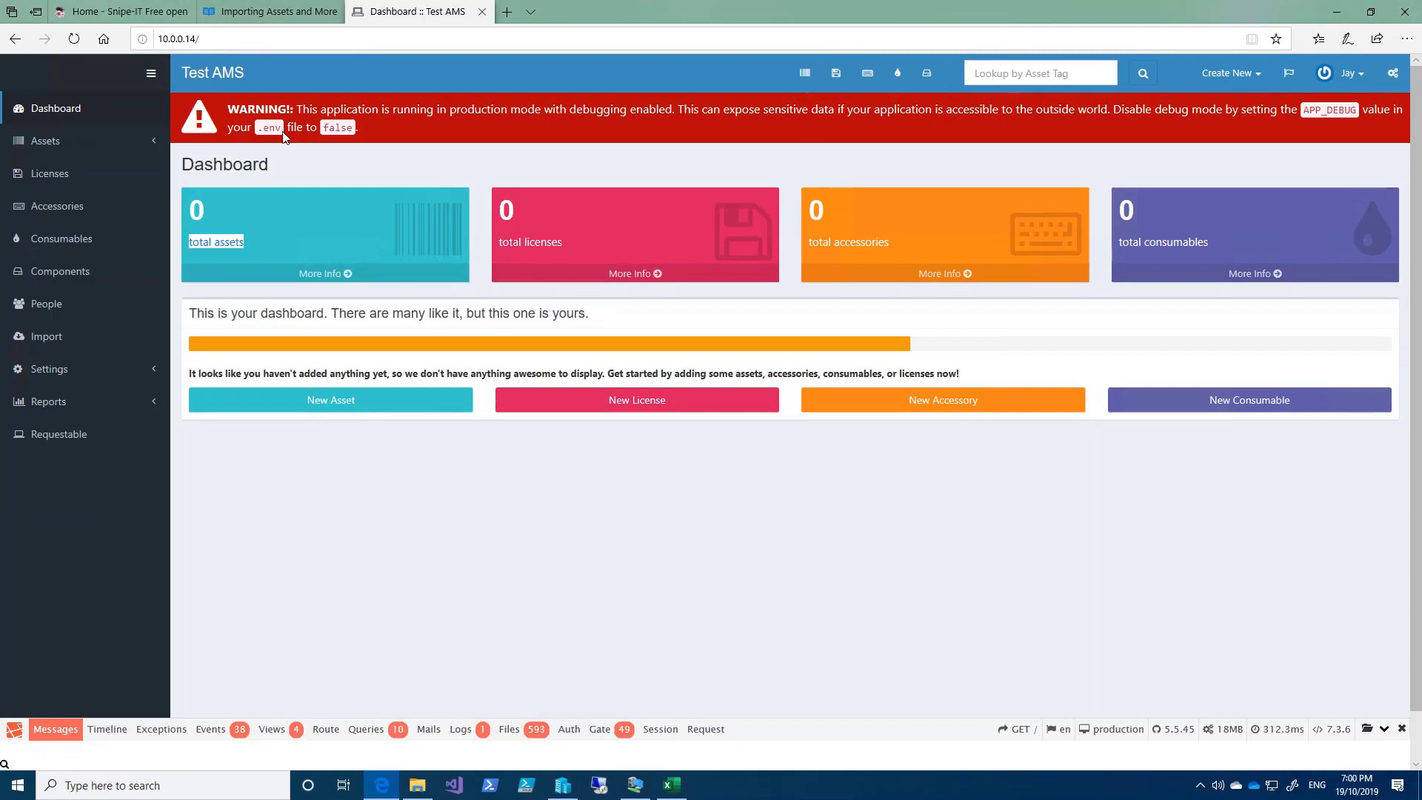
{"action": "key", "text": "F5"}
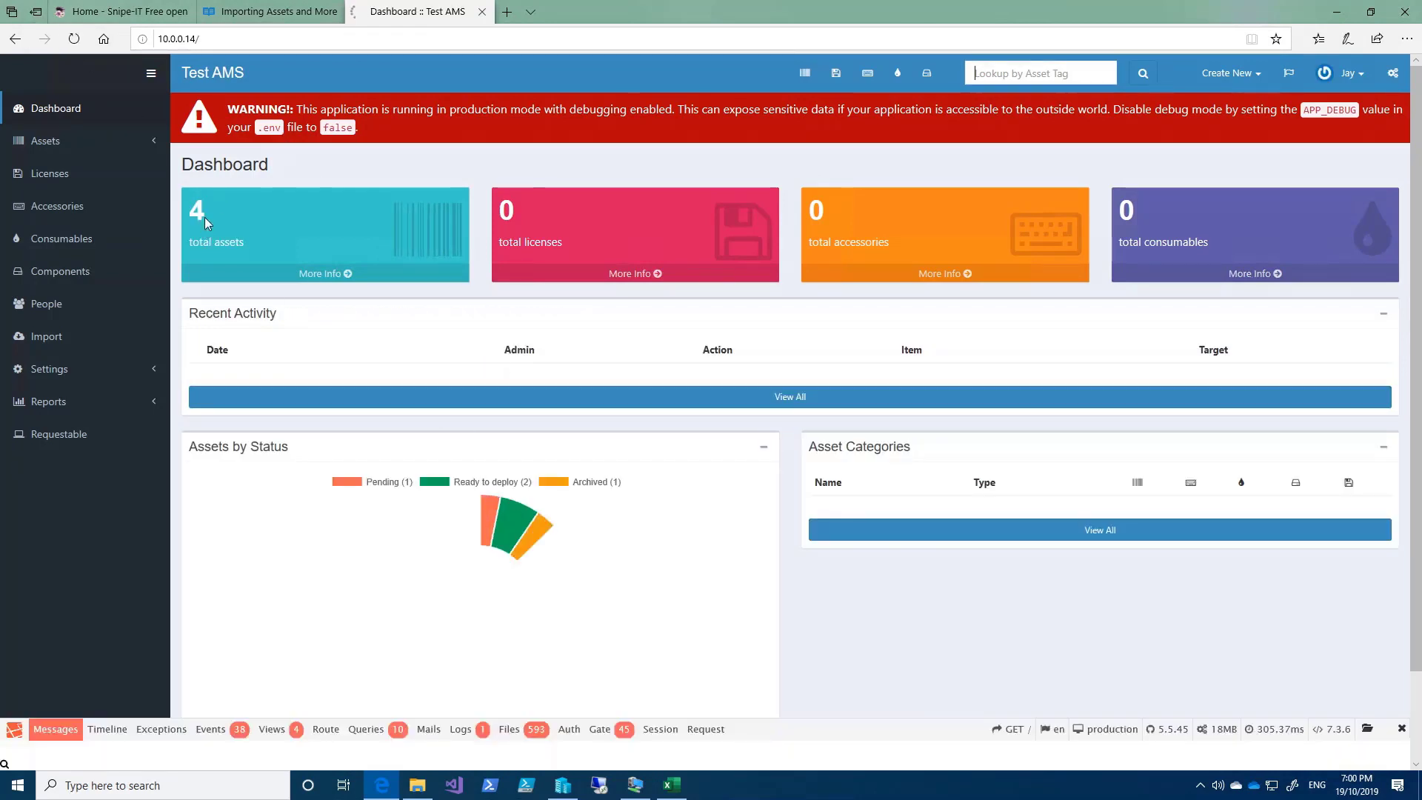
Step: Check the total assets figure on the dashboard, and review the ready-to-deploy, pending and archived asset lists
{"action": "double_click", "coordinate": [202, 215]}
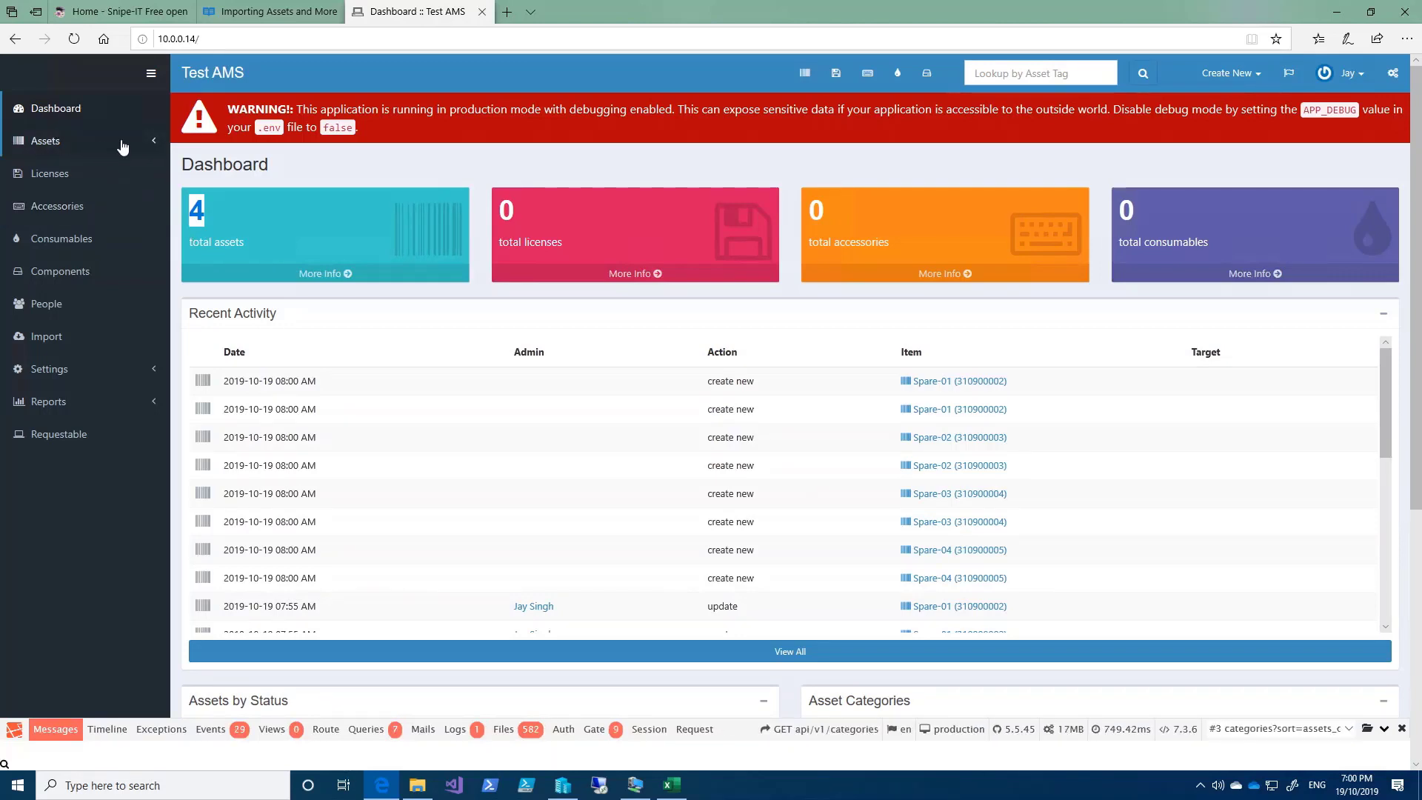
{"action": "left_click", "coordinate": [151, 142]}
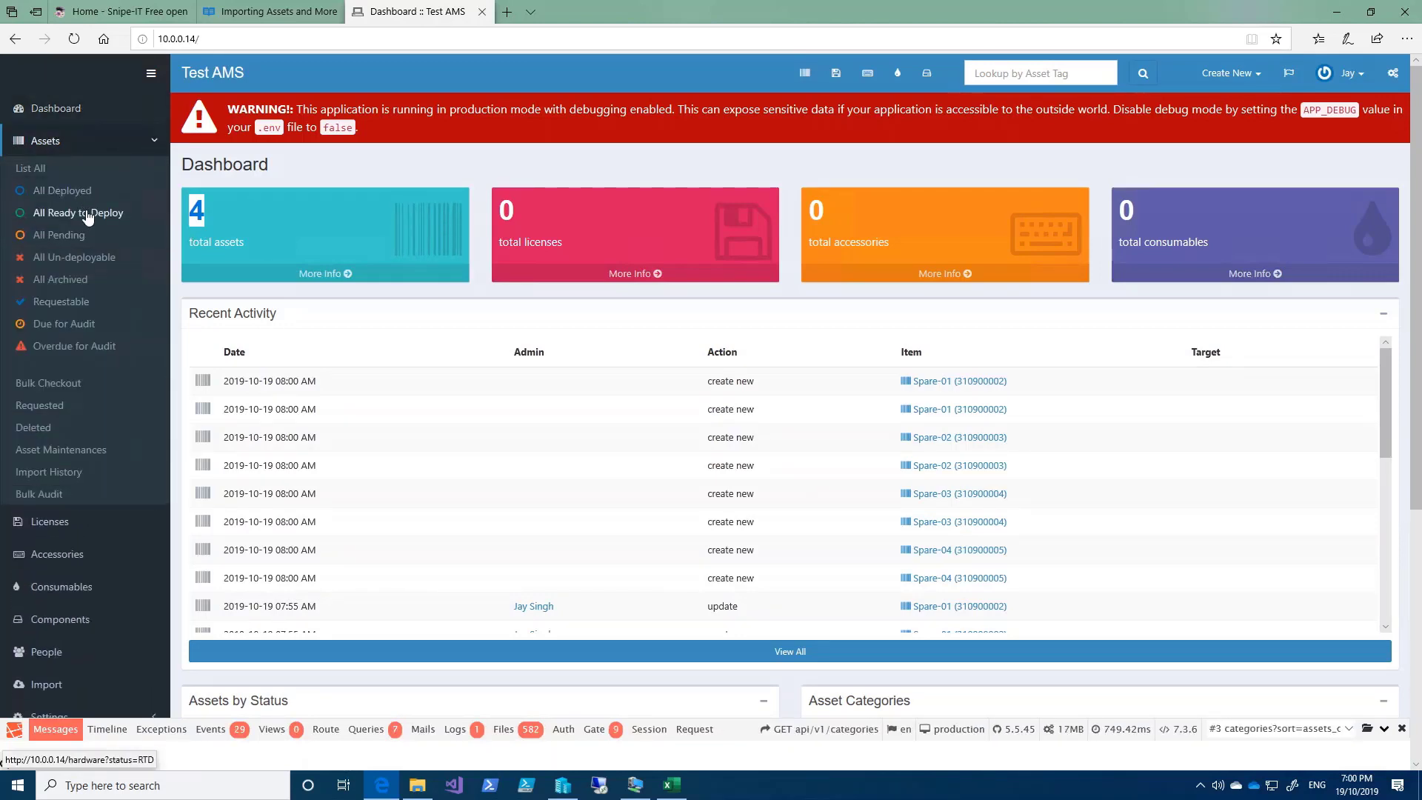
{"action": "left_click", "coordinate": [93, 213]}
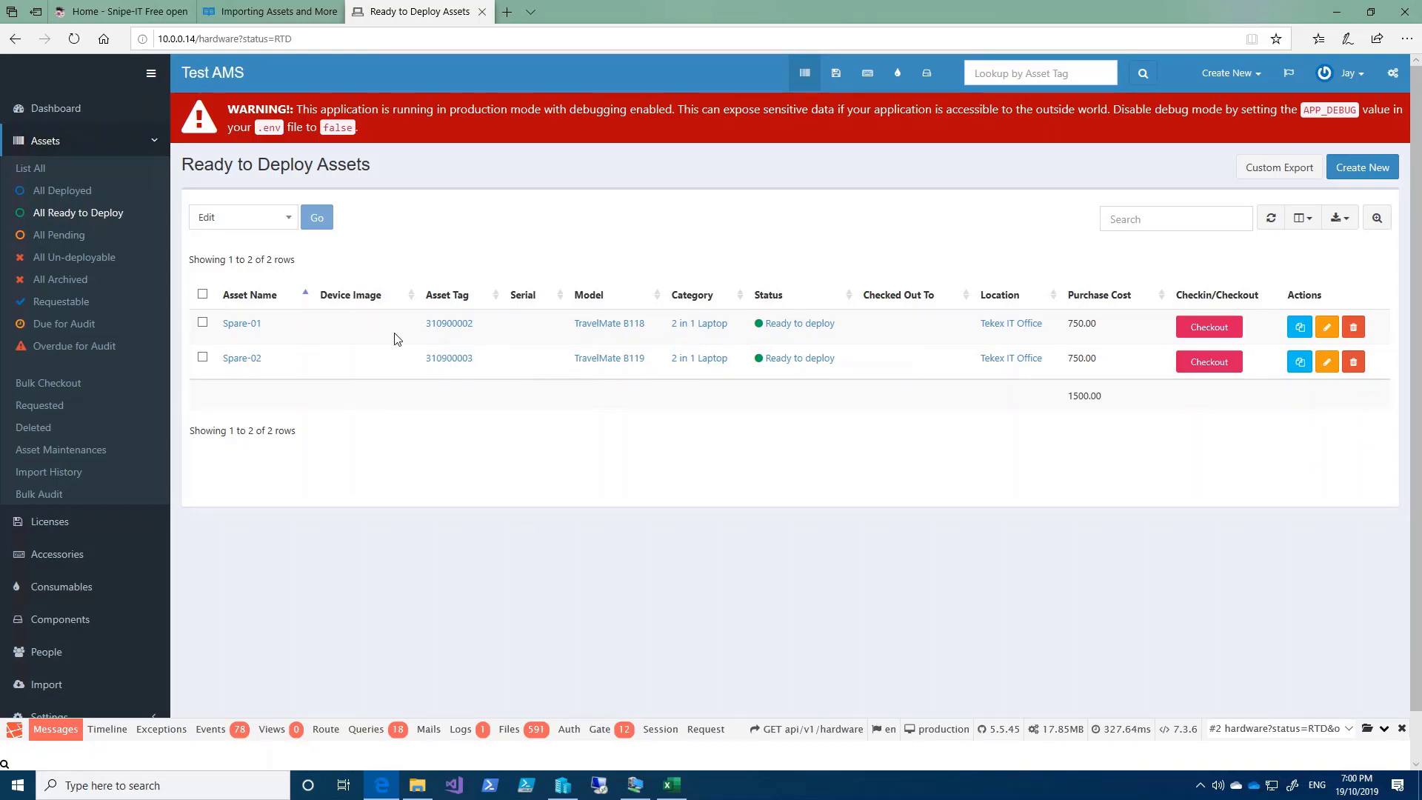
{"action": "left_click", "coordinate": [64, 235]}
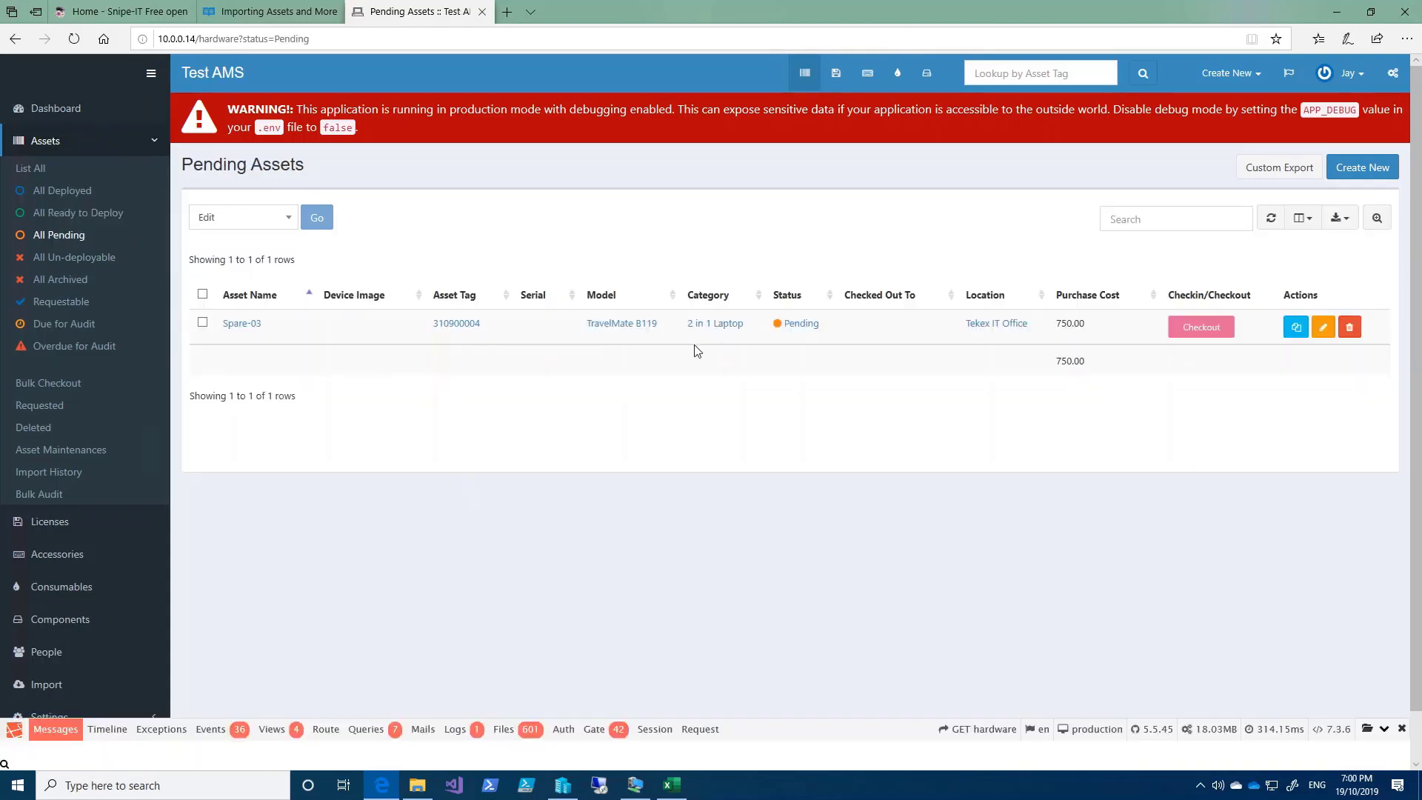
{"action": "left_click", "coordinate": [90, 282]}
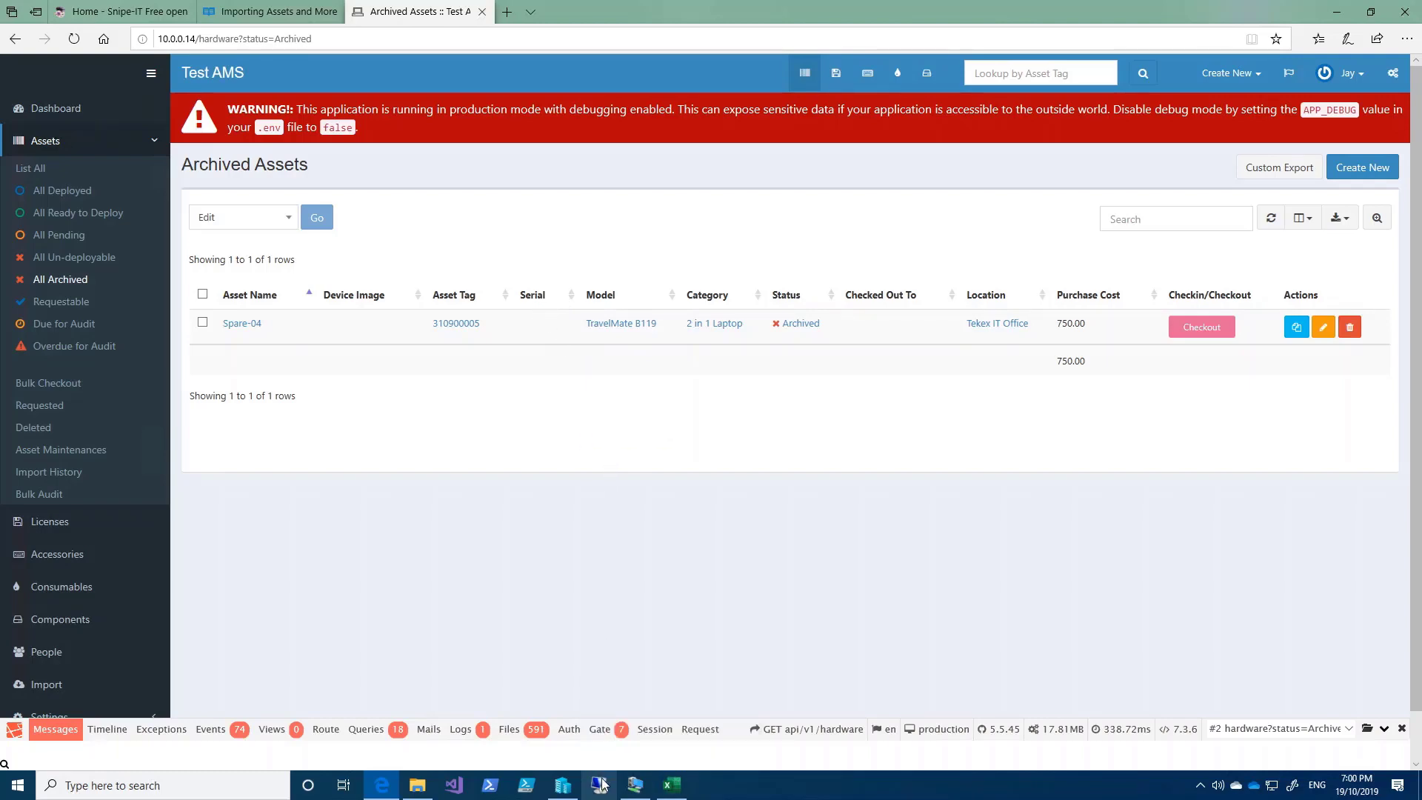
Step: Switch to the remote server session and open sample-assets.csv from the desktop in Notepad
{"action": "left_click", "coordinate": [635, 789]}
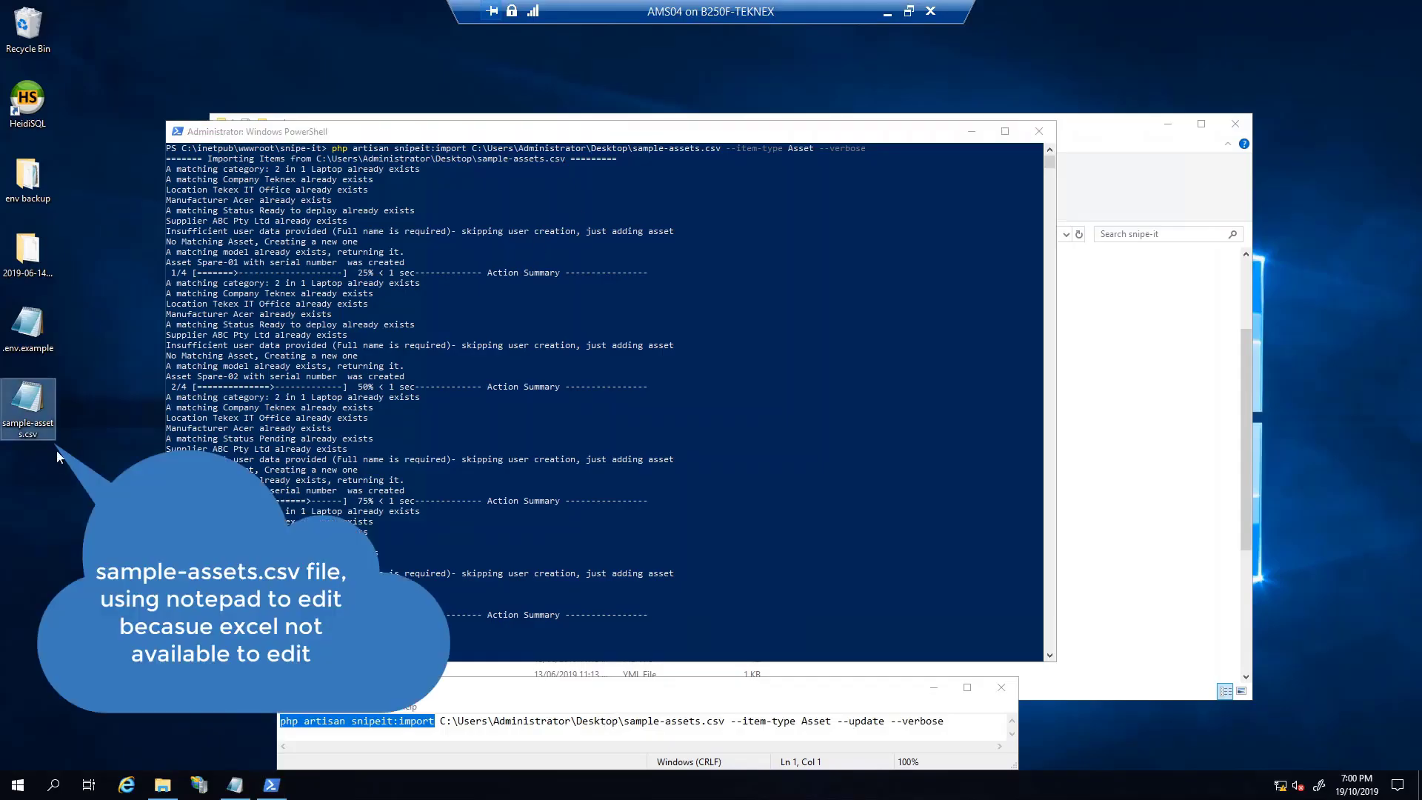
{"action": "key", "text": "F2"}
{"action": "key", "text": "Escape"}
{"action": "double_click", "coordinate": [28, 403]}
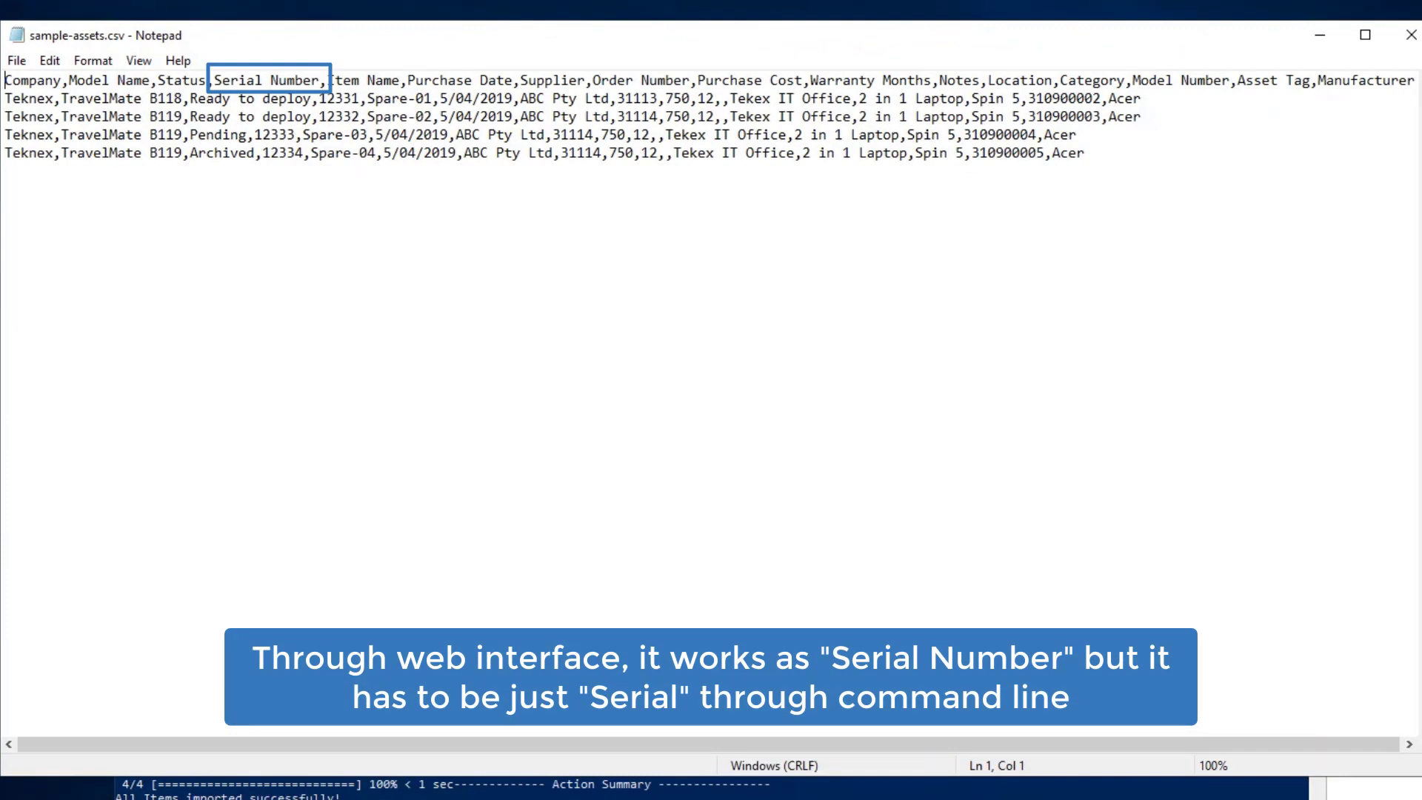
Step: Shorten the "Serial Number" column header to "Serial" in sample-assets.csv, save the file and minimize it
{"action": "left_click", "coordinate": [257, 80]}
{"action": "left_click", "coordinate": [321, 80]}
{"action": "key", "text": "BackSpace"}
{"action": "key", "text": "BackSpace"}
{"action": "key", "text": "BackSpace"}
{"action": "key", "text": "BackSpace"}
{"action": "key", "text": "BackSpace"}
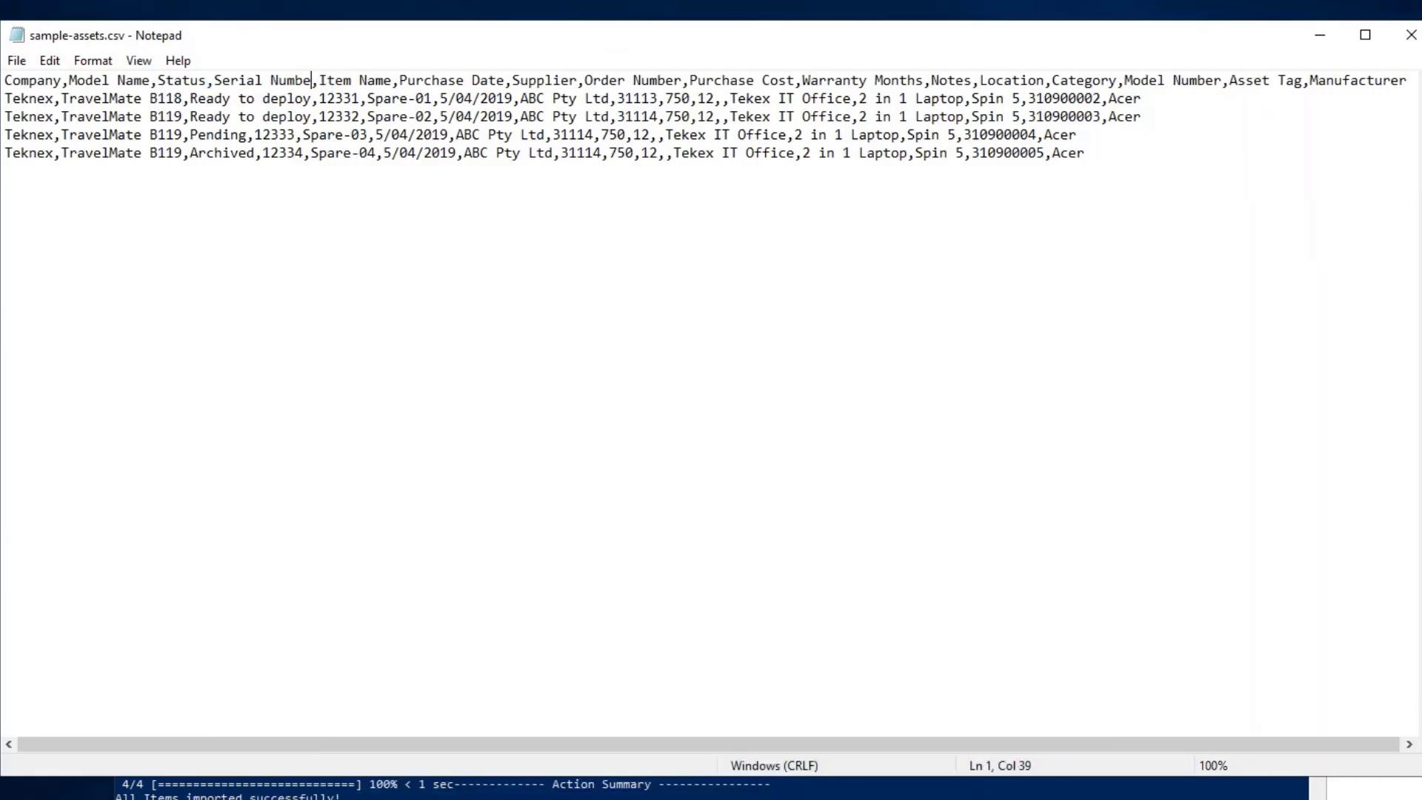
{"action": "key", "text": "BackSpace"}
{"action": "key", "text": "BackSpace"}
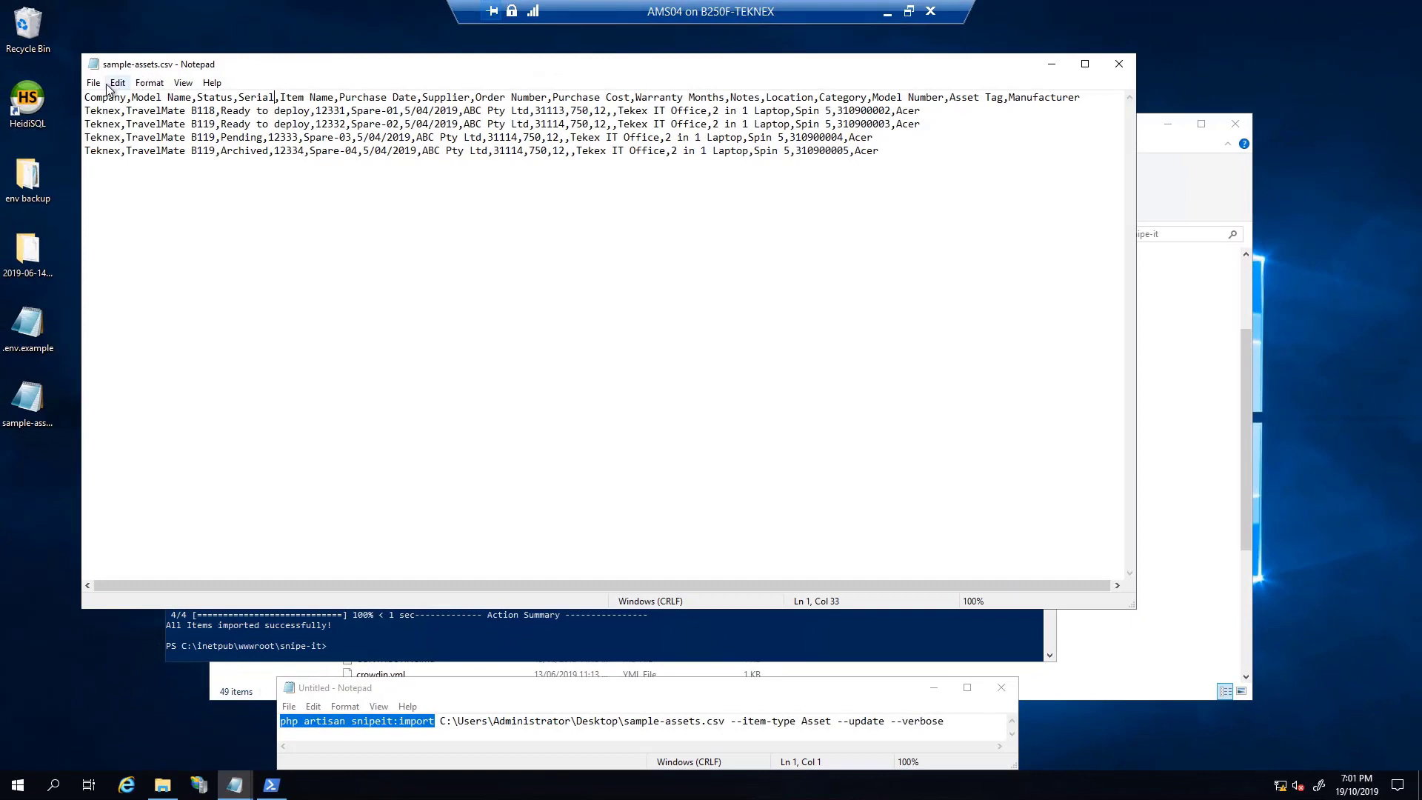
{"action": "left_click", "coordinate": [94, 83]}
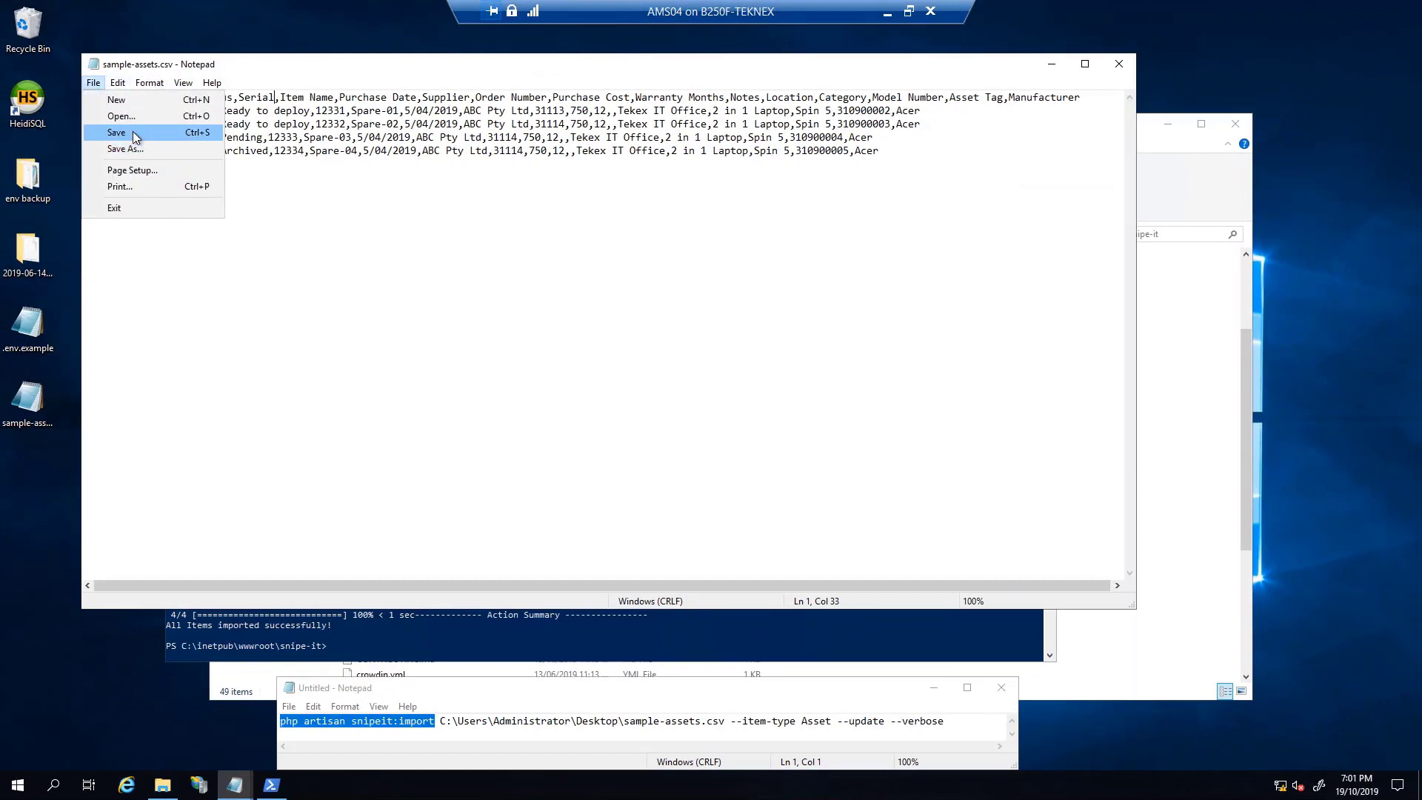
{"action": "left_click", "coordinate": [135, 133]}
{"action": "left_click", "coordinate": [1051, 64]}
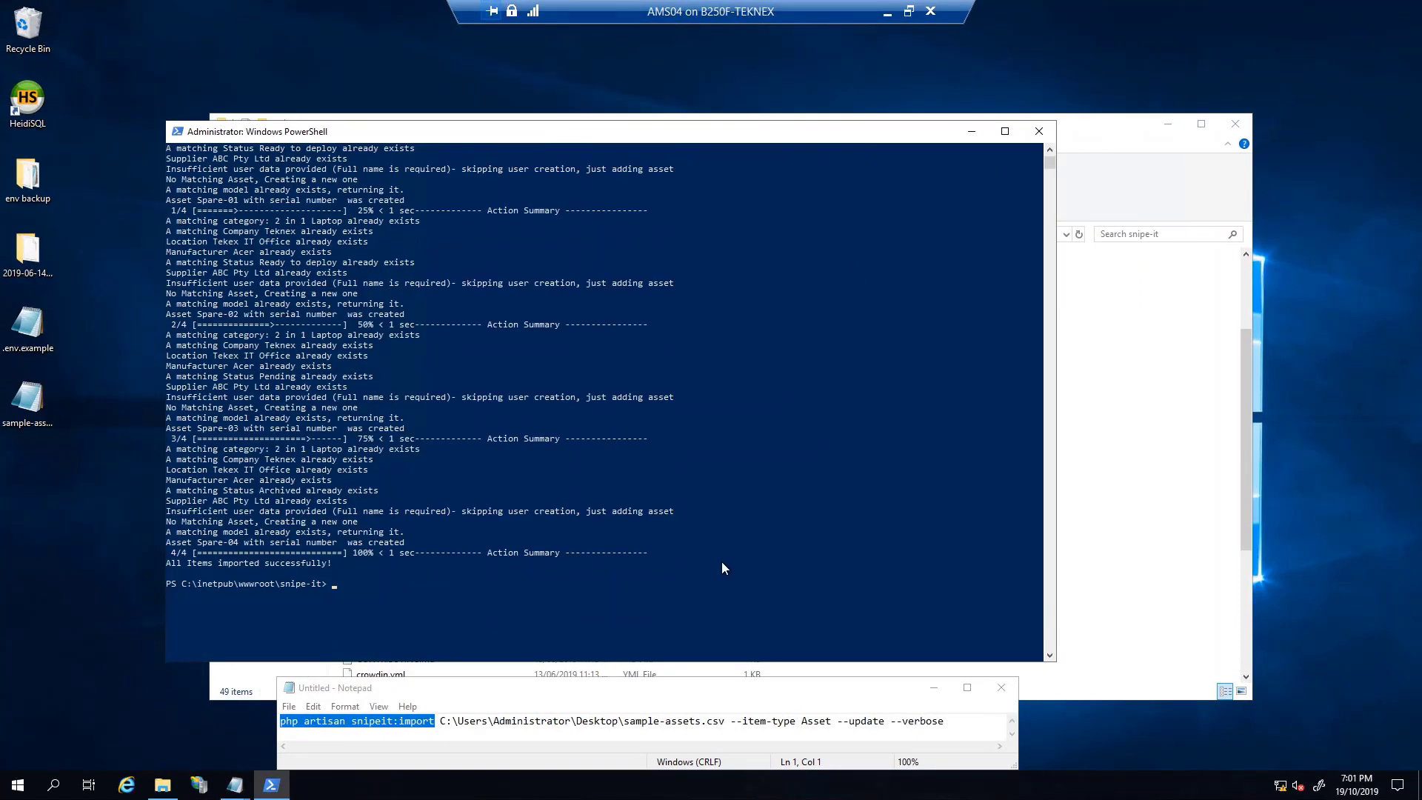
Step: Rerun the previous php artisan snipeit:import command for sample-assets.csv in PowerShell with --update appended
{"action": "left_click_drag", "start_coordinate": [720, 616], "coordinate": [721, 605]}
{"action": "scroll", "coordinate": [720, 607], "scroll_direction": "up", "scroll_amount": 2}
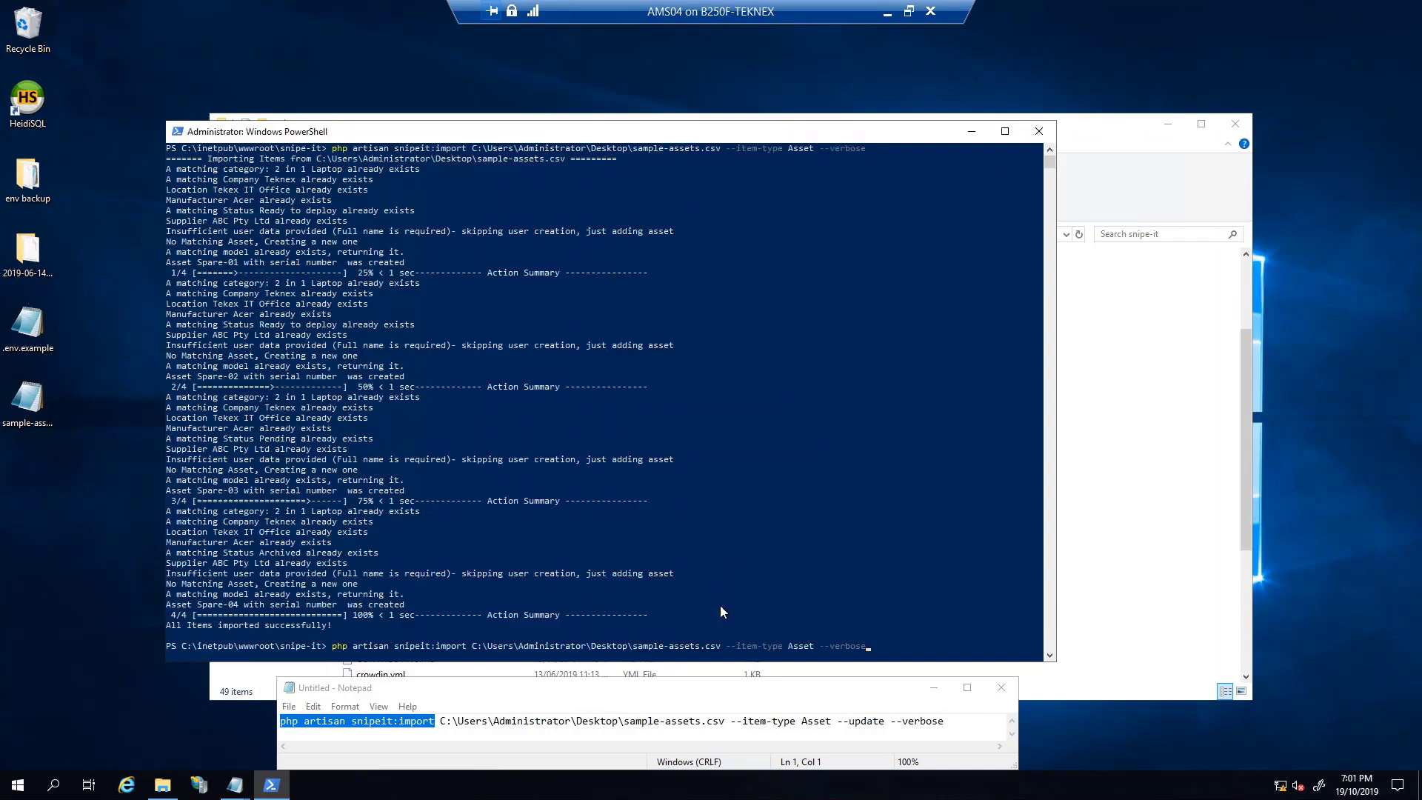
{"action": "key", "text": "Escape"}
{"action": "key", "text": "Up"}
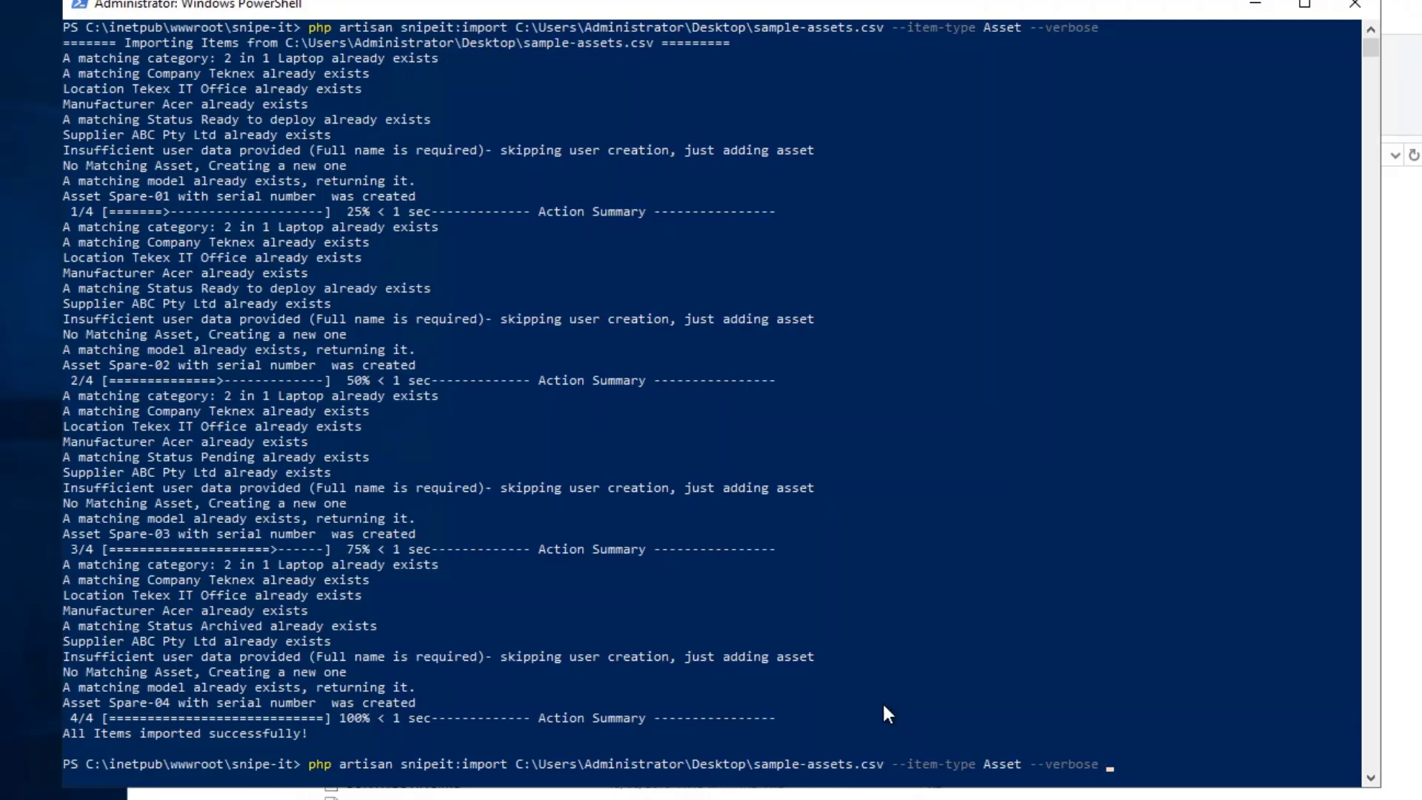
{"action": "type", "text": "--update"}
{"action": "key", "text": "Return"}
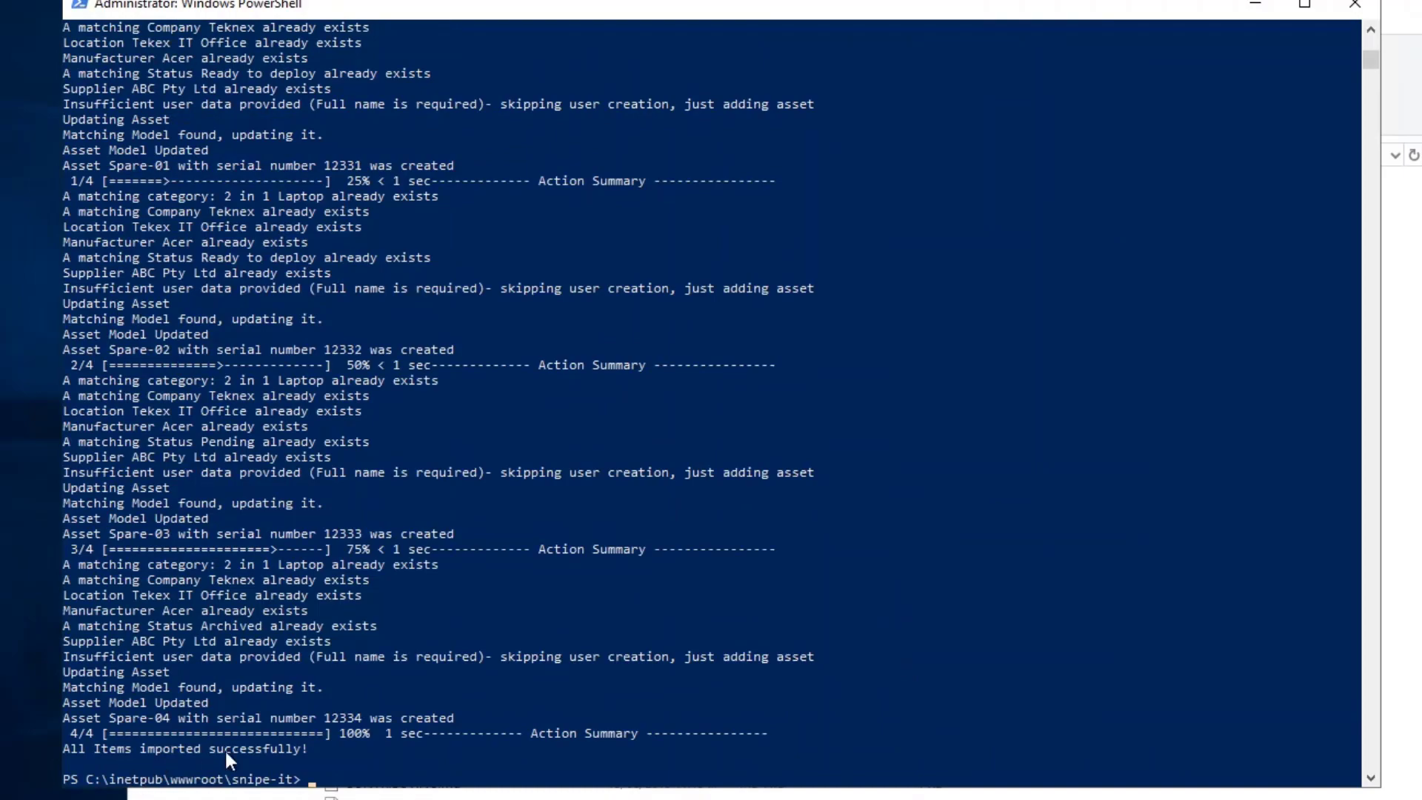
Step: Highlight the final line of the import output, and reload the archived assets list in Snipe-IT in the browser
{"action": "left_click_drag", "start_coordinate": [317, 749], "coordinate": [68, 747]}
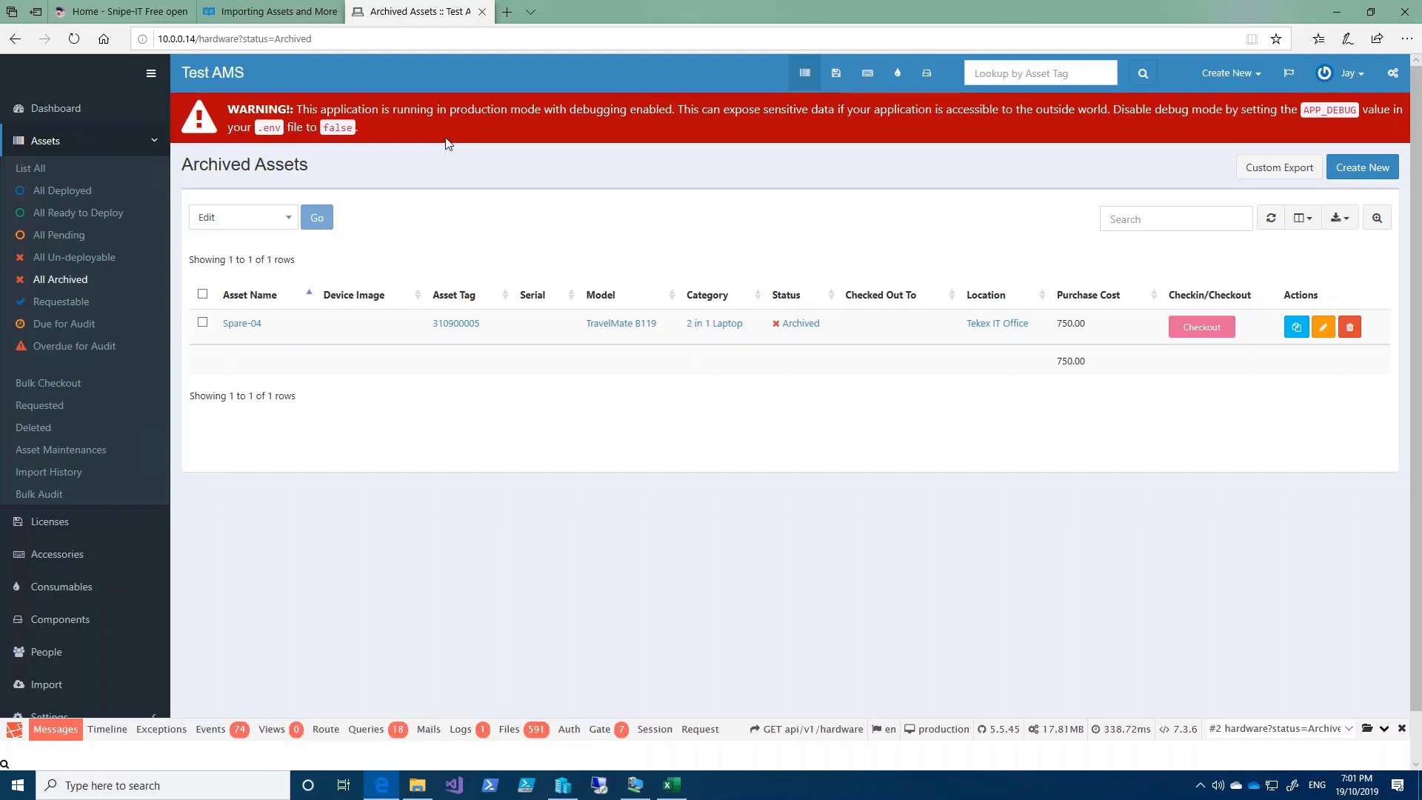
{"action": "key", "text": "F5"}
Step: Switch back to PowerShell on the server, recall the last import command and remove its --update option
{"action": "left_click", "coordinate": [635, 785]}
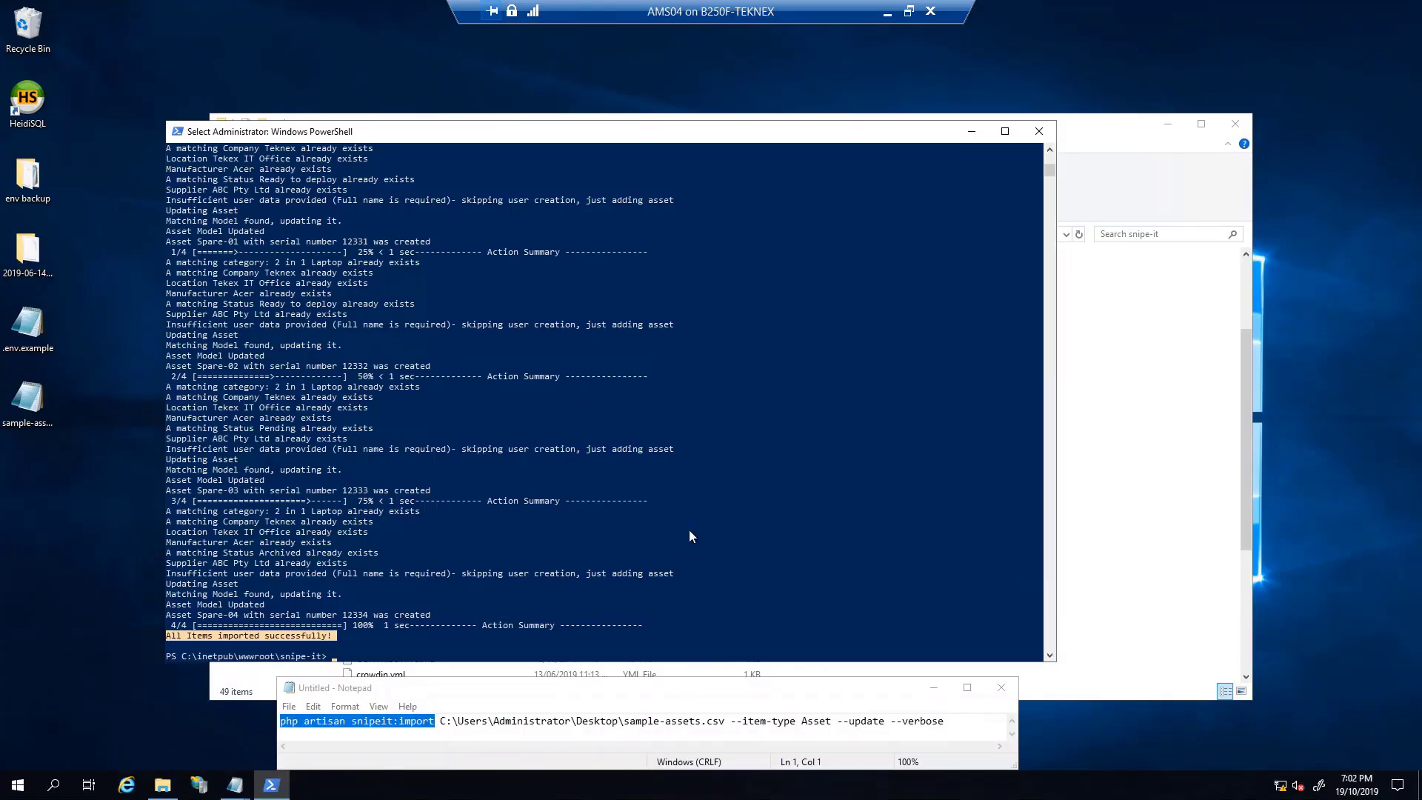
{"action": "scroll", "coordinate": [730, 563], "scroll_direction": "down", "scroll_amount": 4}
{"action": "key", "text": "Escape"}
{"action": "key", "text": "Up"}
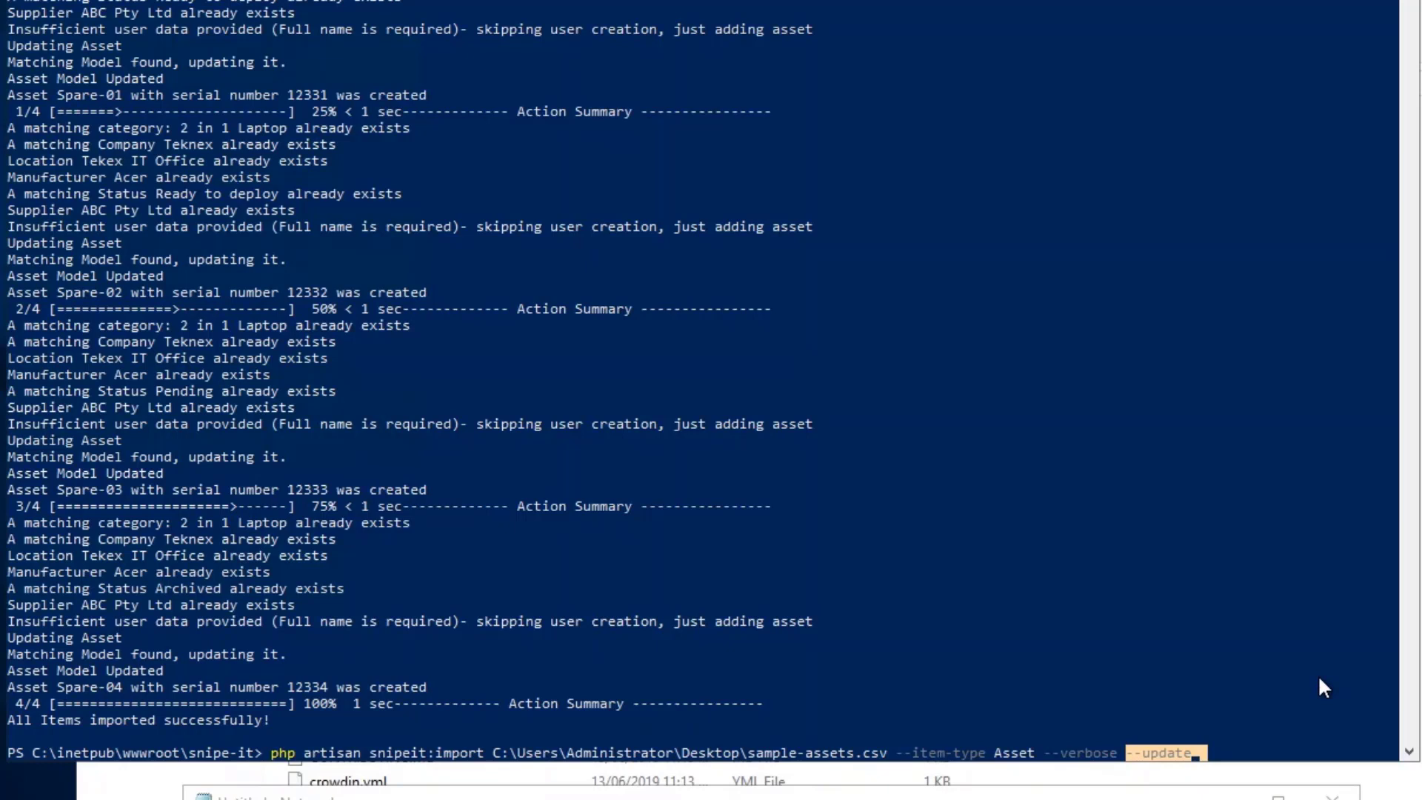
{"action": "key", "text": "BackSpace"}
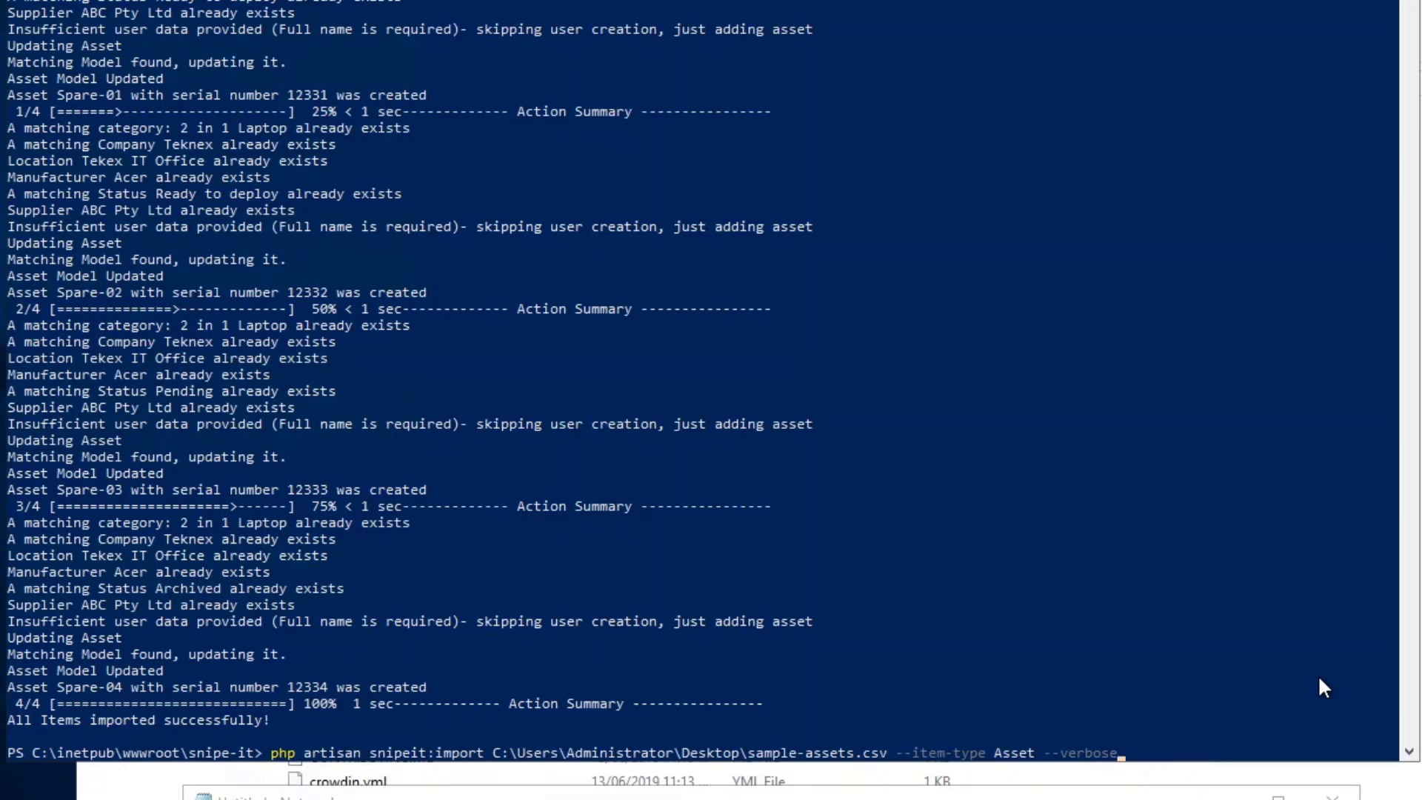